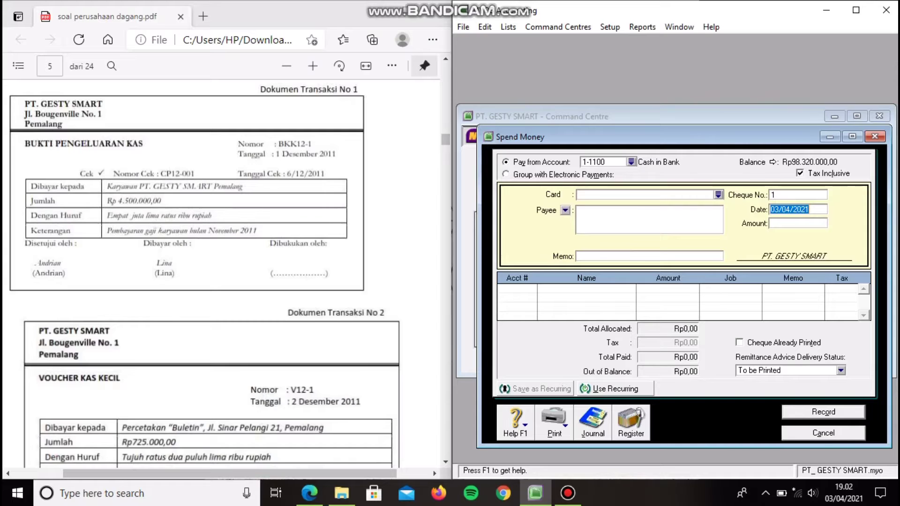
Step: Select 1-1100 Cash in Bank as the paying account and set the cheque number to CP12-001
left_click(631, 162)
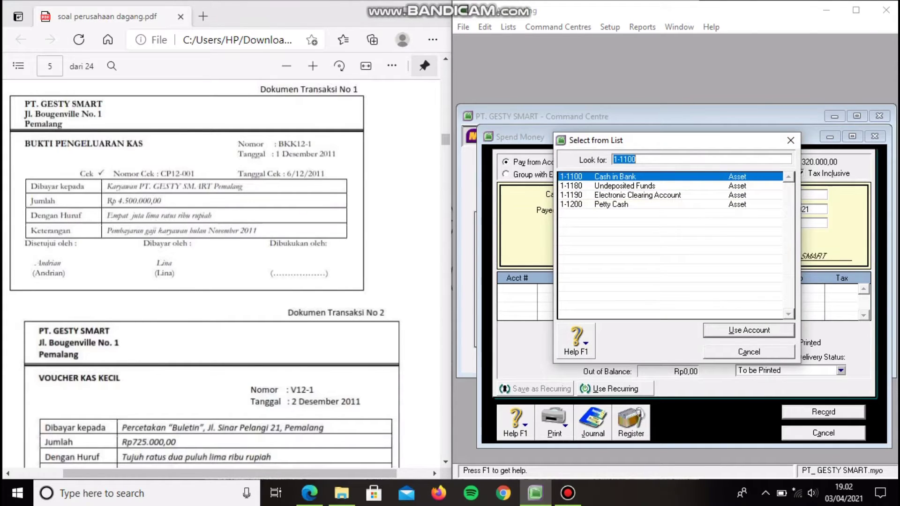
key("Return")
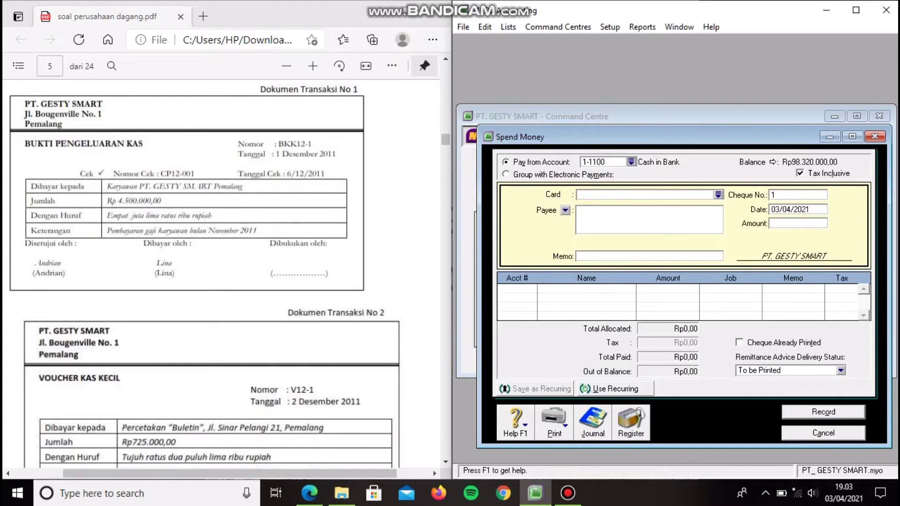
left_click(797, 195)
type("CP12-001")
key("Tab")
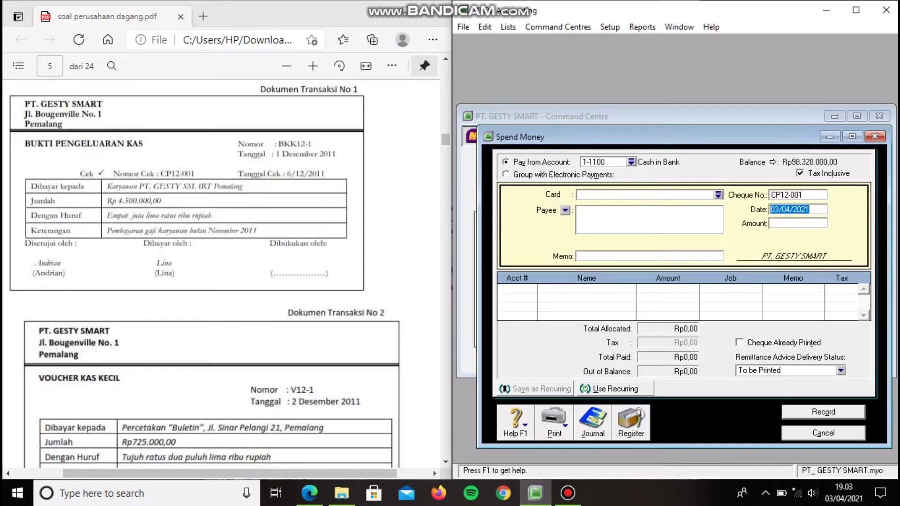
Step: Set the payment's date to 6/12/2011 and its amount to Rp4.500.000
type("6/1")
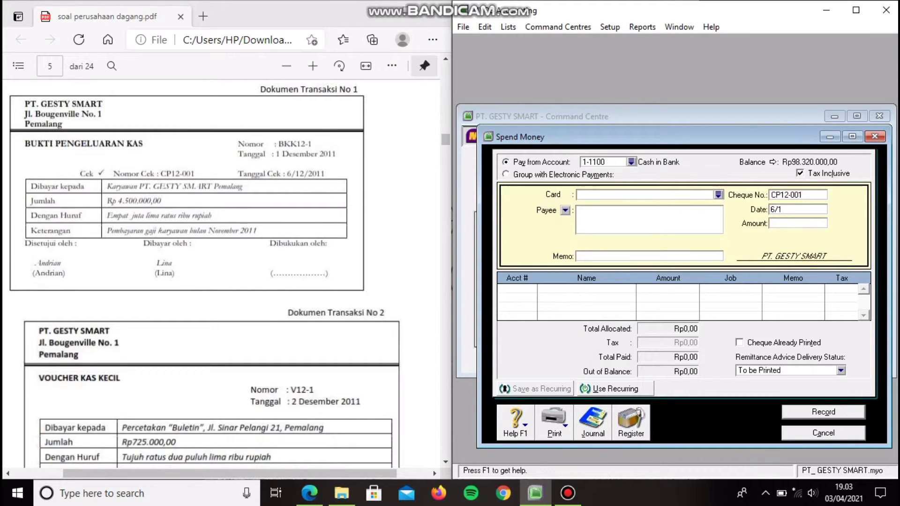
type("2/2011")
key("Tab")
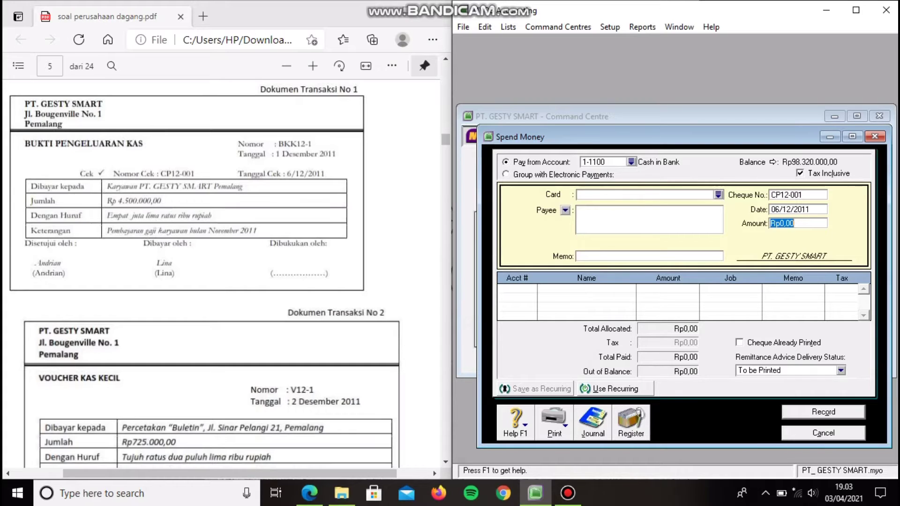
type("4500000")
key("Tab")
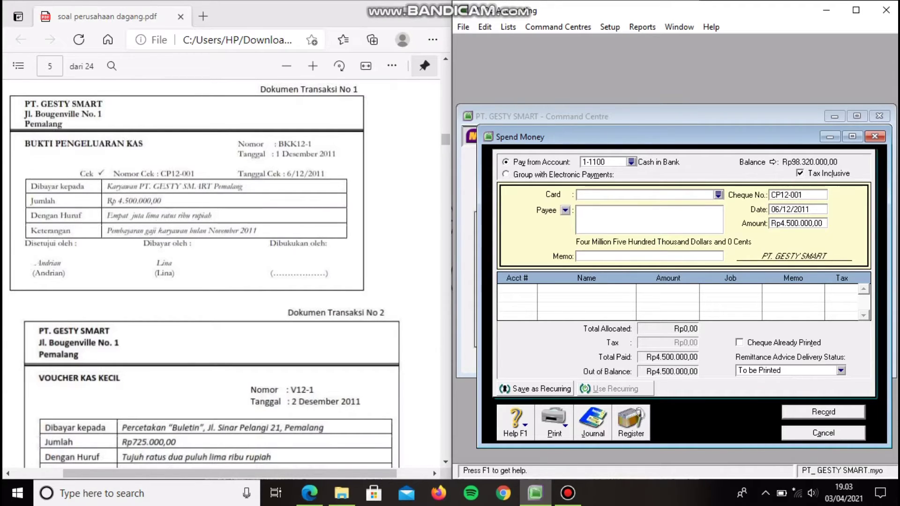
Step: Start a new card from the payment's card list and set its card type to Employee
left_click(718, 194)
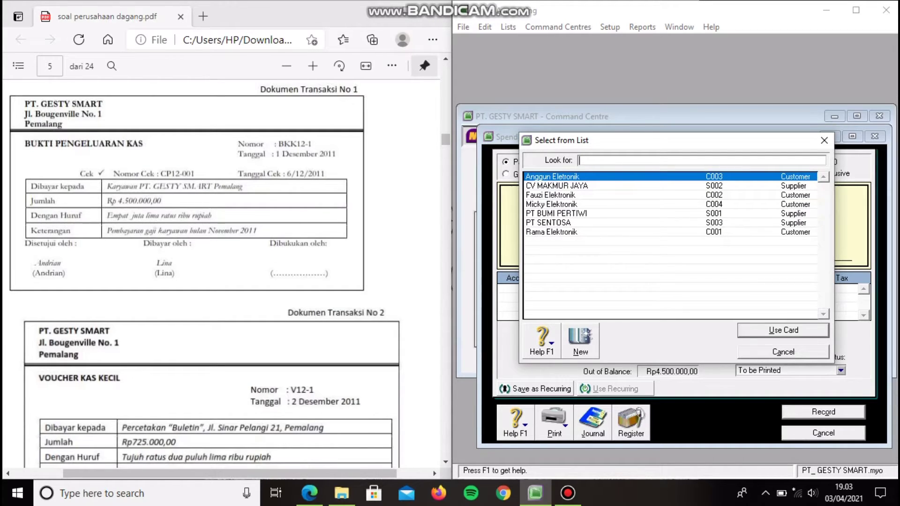
key("alt+n")
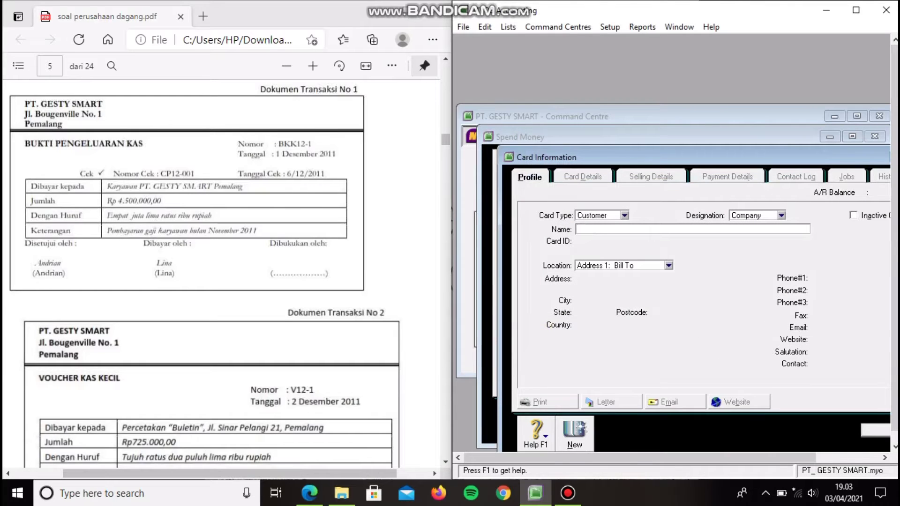
key("shift+Tab")
key("alt+Down")
key("Down")
key("Down")
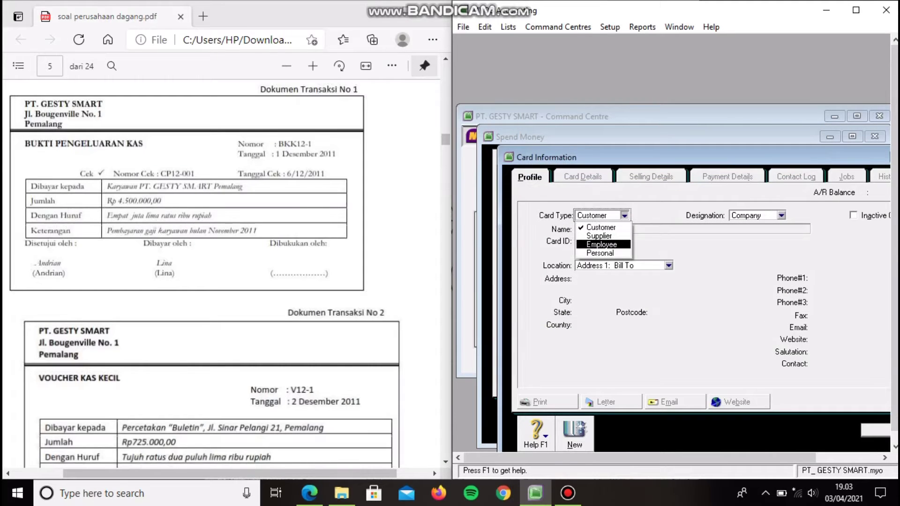
key("Return")
key("Tab")
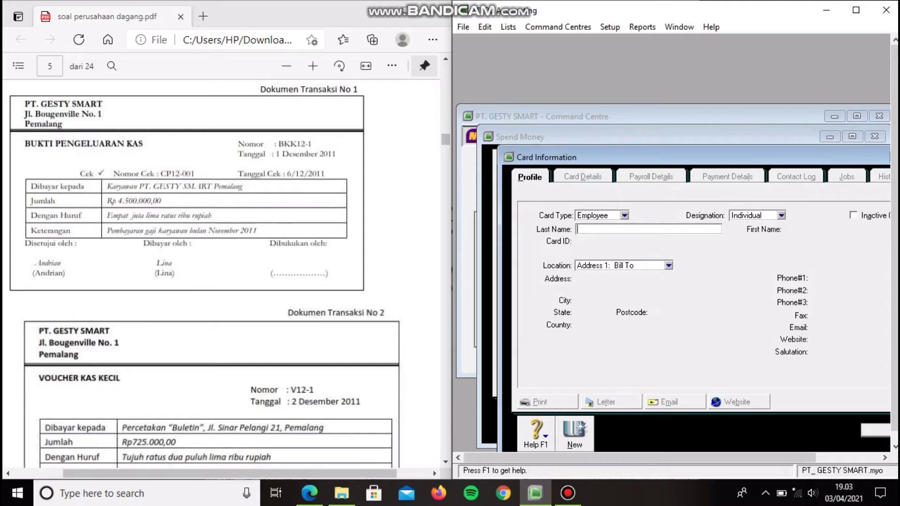
Step: Enter "Karyawan PT.GESTY SMART Pmlg" as the employee card's last name and save the card
type("Karyawan PT.GESTY SMA")
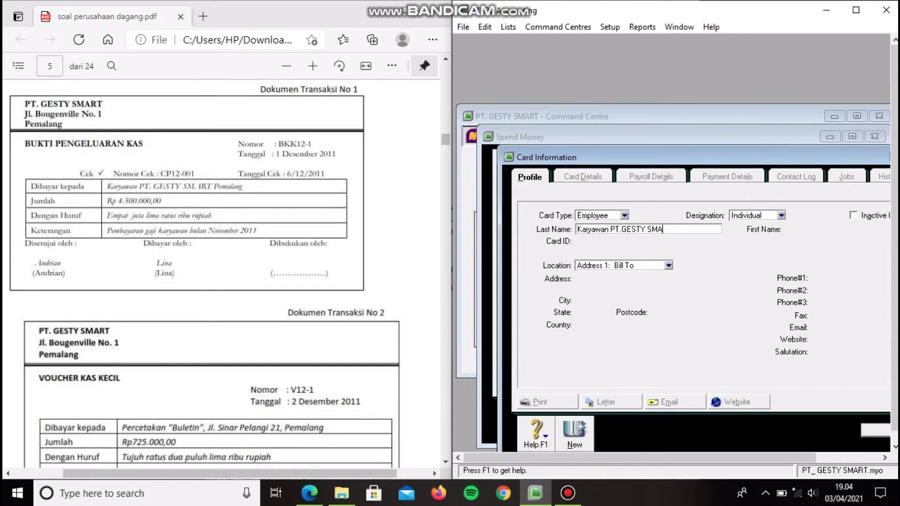
type("RT Pemal")
key("BackSpace")
key("BackSpace")
type("ala")
key("BackSpace")
key("BackSpace")
key("BackSpace")
key("BackSpace")
key("BackSpace")
type("mlg")
key("BackSpace")
key("BackSpace")
key("BackSpace")
key("BackSpace")
type("Pmlg")
left_click_drag(640, 458, 703, 457)
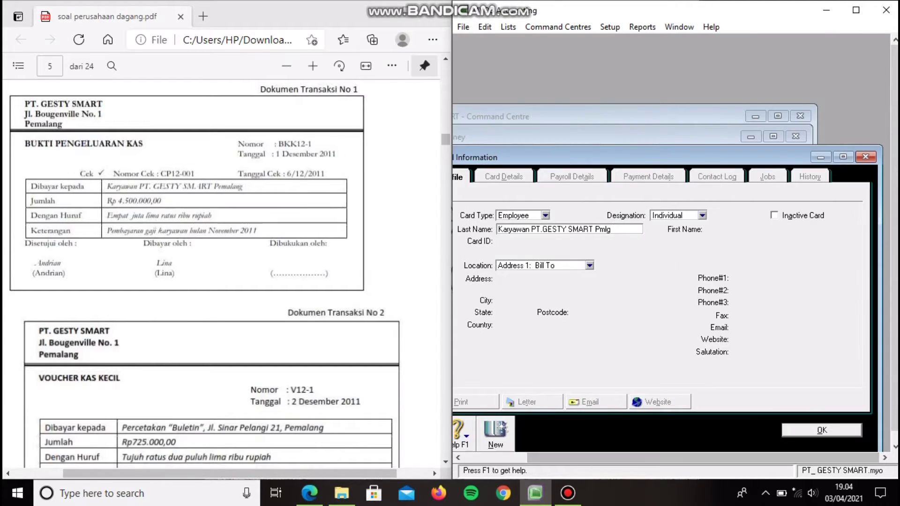
key("Return")
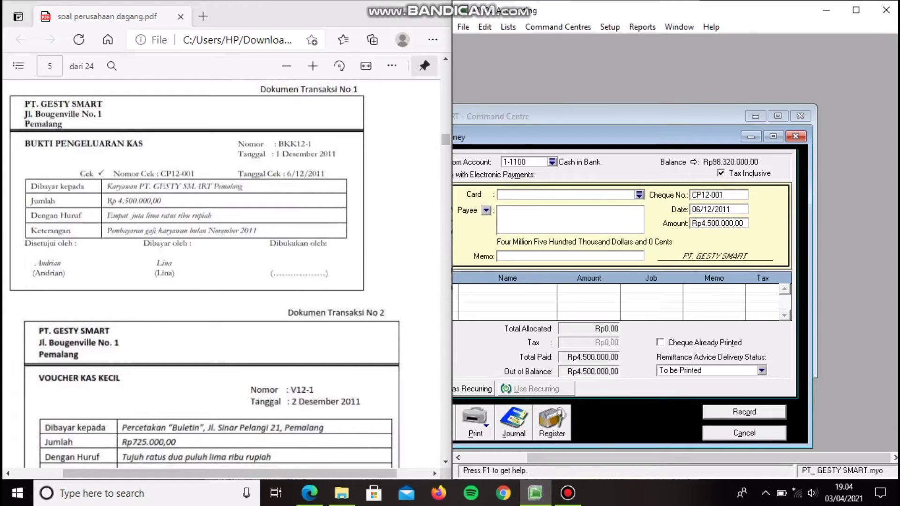
Step: Assign the card "Karyawan PT.GESTY SMART Pmlg" to the payment and insert "Pembayaran gaji" at the start of the memo
type("Karyawan PT.GESTY SMART Pmlg")
key("Tab")
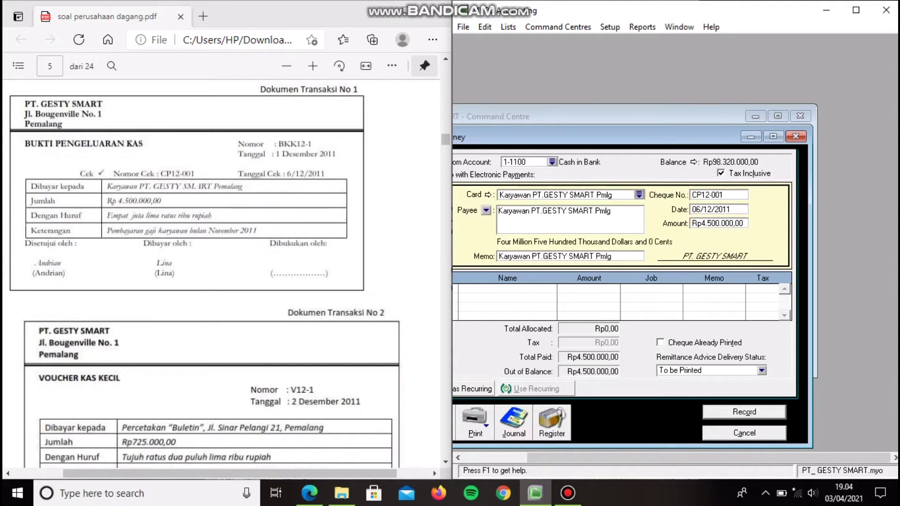
key("Tab")
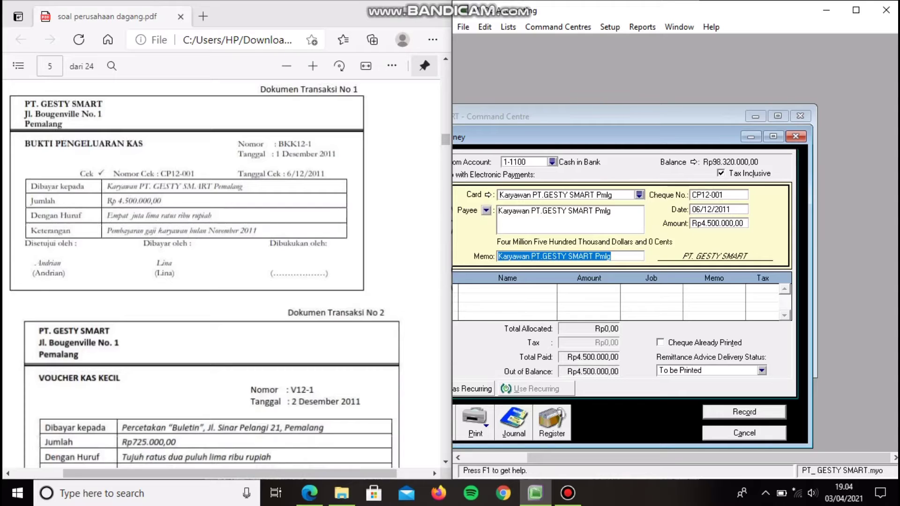
key("Tab")
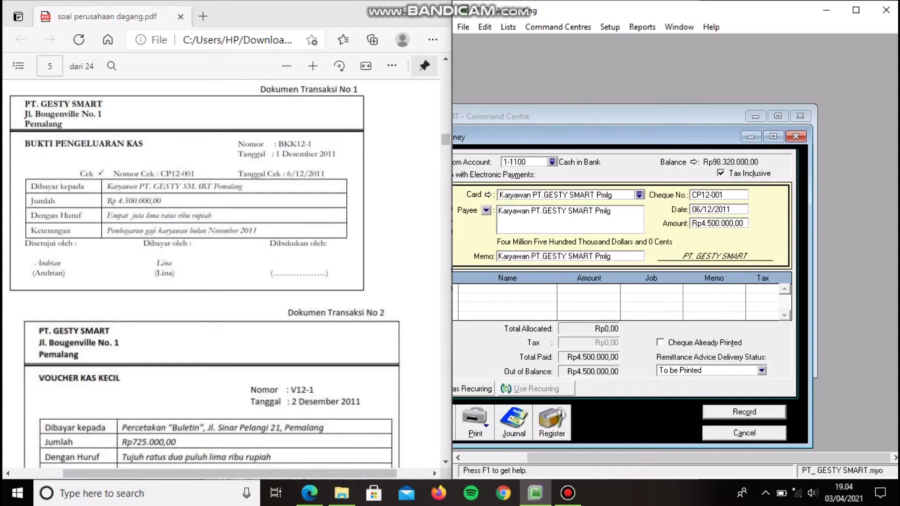
type("Pembay")
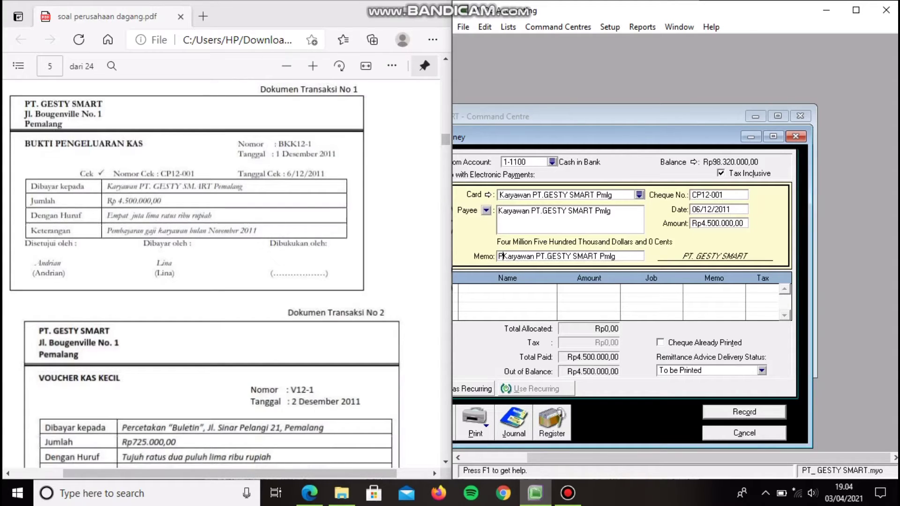
type("ae")
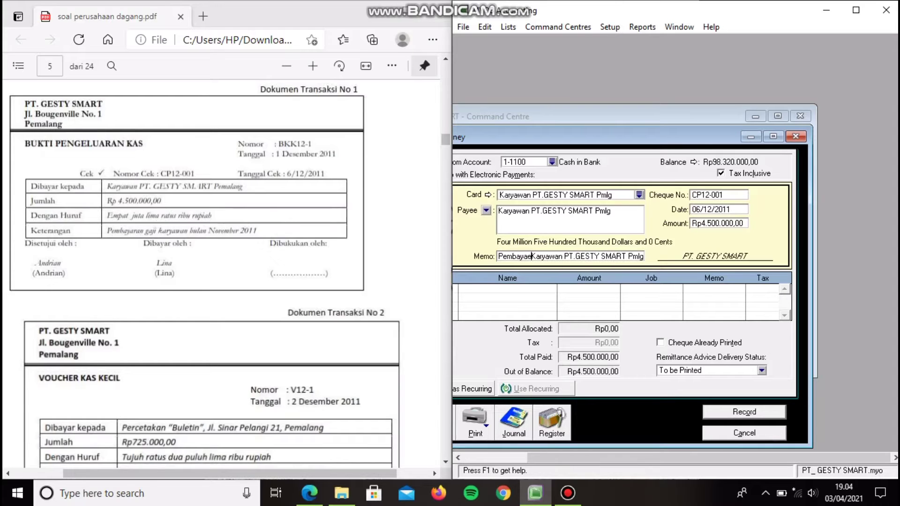
key("BackSpace")
type("ran ga")
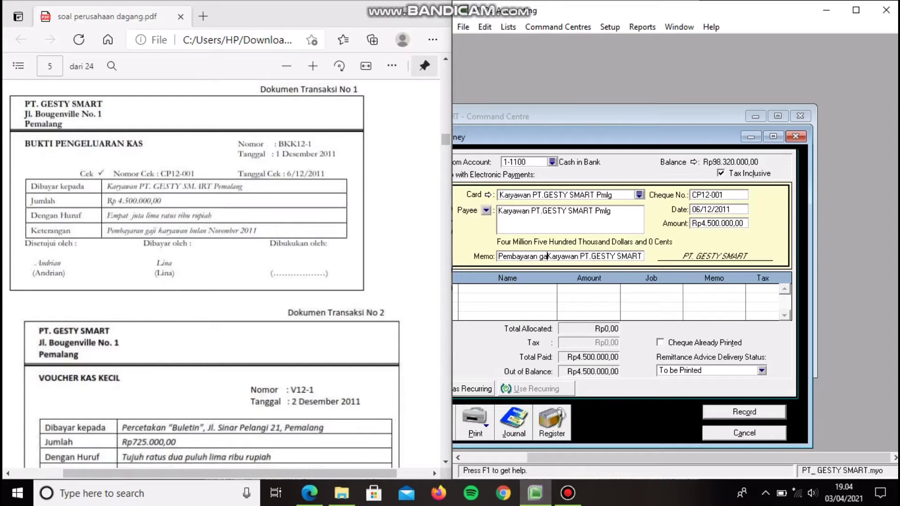
type("ji")
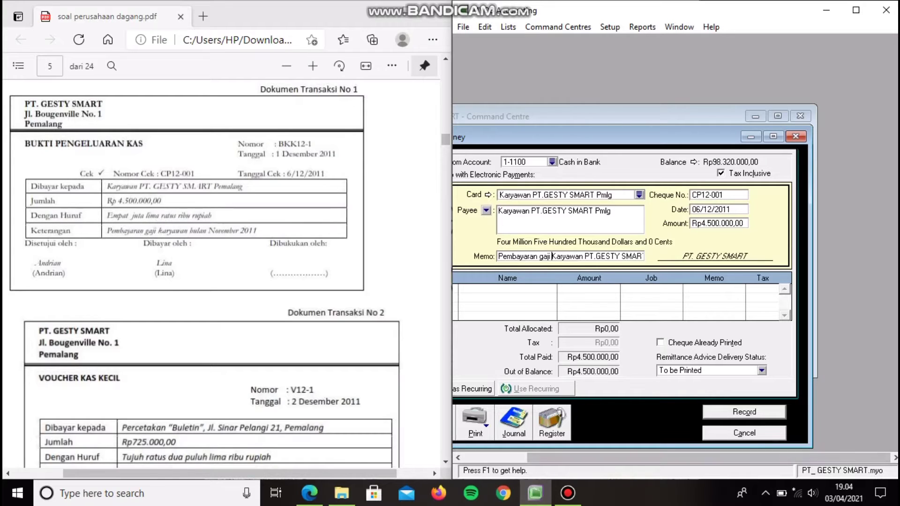
Step: Allocate the payment to account 6-1700 Wages & Salaries on the first line
left_click_drag(755, 458, 696, 458)
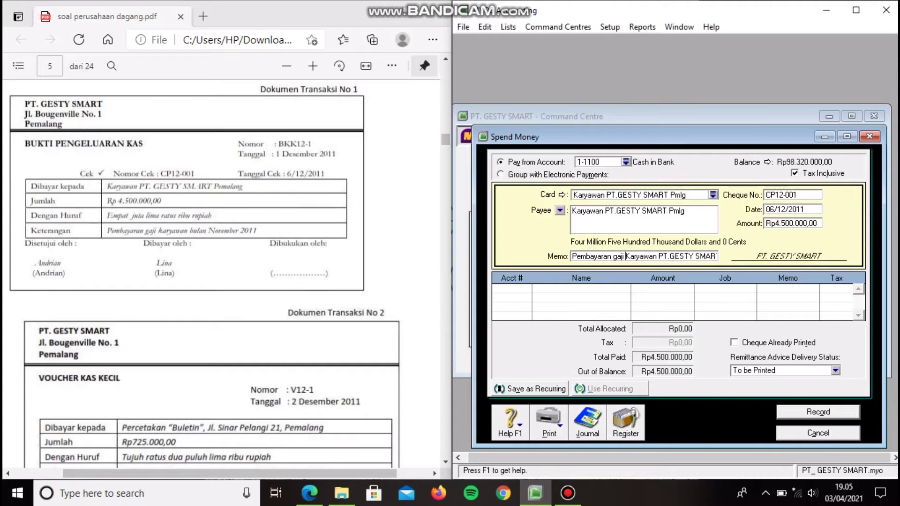
left_click(510, 289)
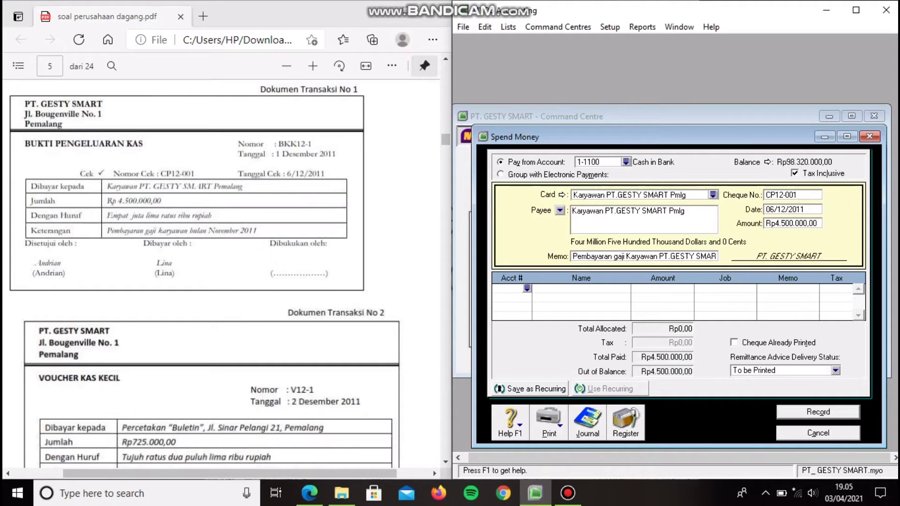
type("6")
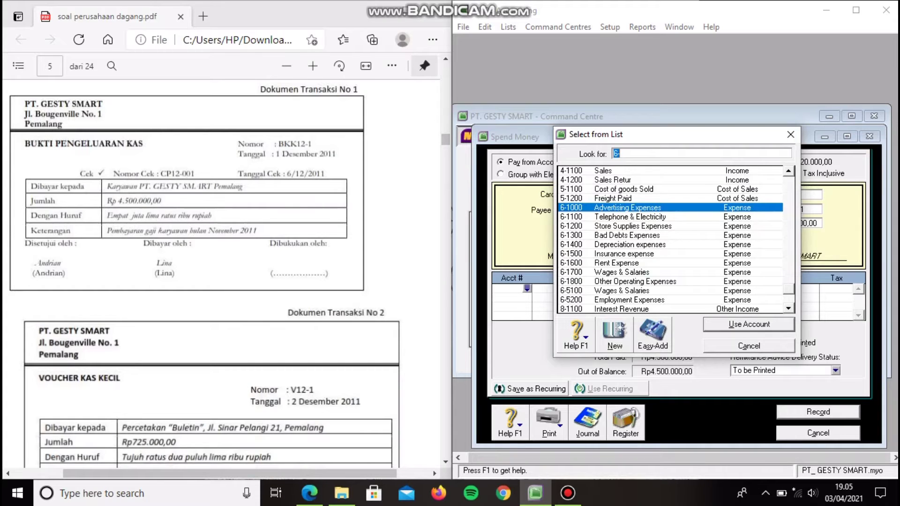
type("-1700")
key("Return")
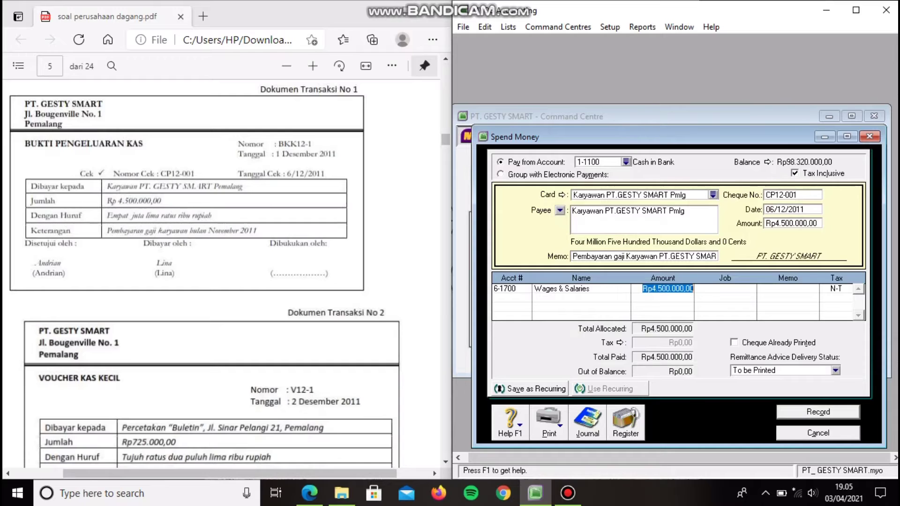
Step: Turn off Tax Inclusive and record the salary payment, leaving the payment entry form
left_click(795, 174)
key("Return")
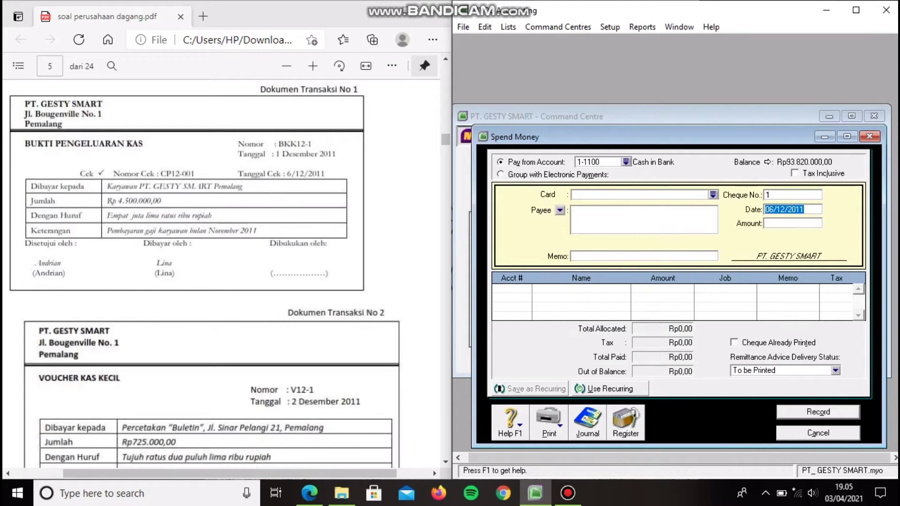
key("Escape")
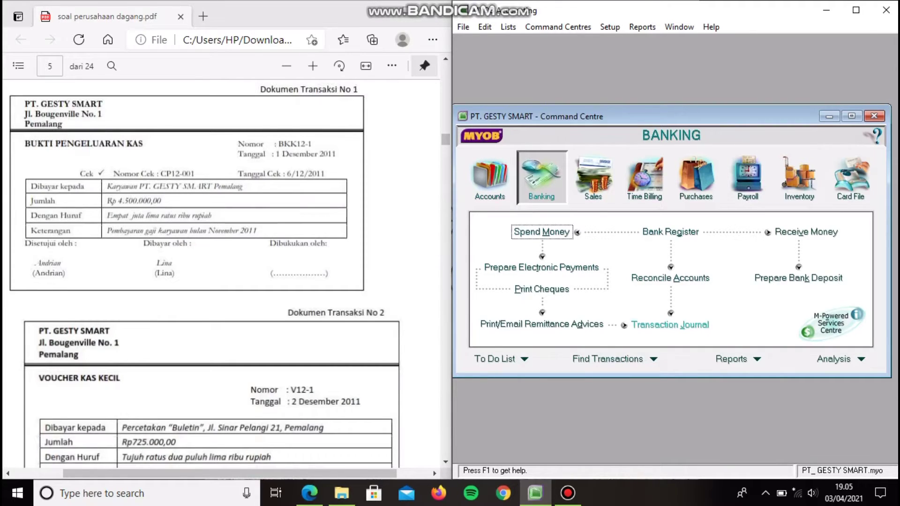
Step: Open the banking transaction journal at the disbursements and edit the start date to cover the recorded 2011 payment
left_click(670, 325)
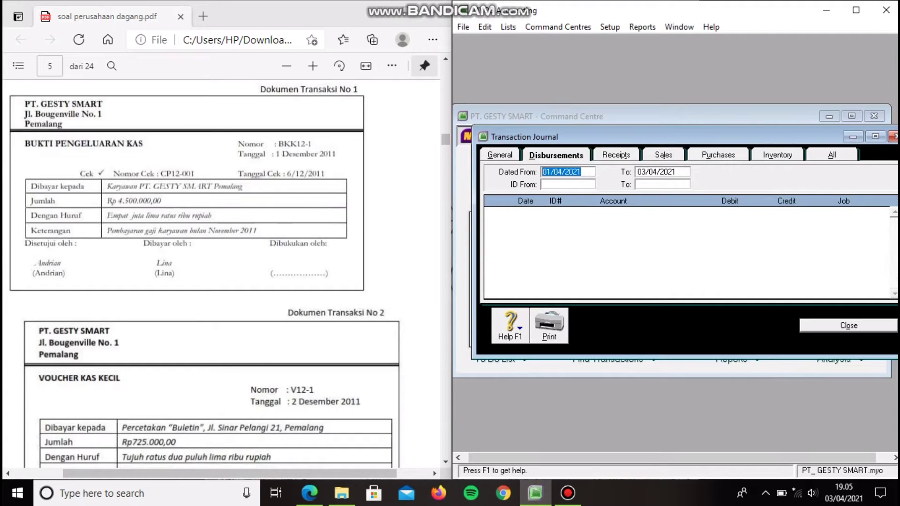
left_click(565, 172)
key("BackSpace")
key("BackSpace")
type("12")
key("BackSpace")
key("BackSpace")
type("11")
key("Tab")
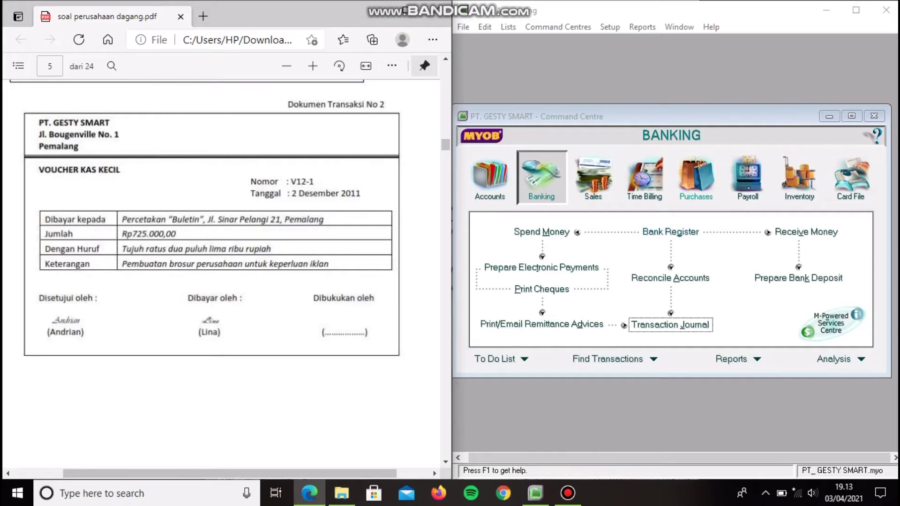
Step: Start a new Spend Money entry paid from account 1-1200 Petty Cash
left_click(542, 232)
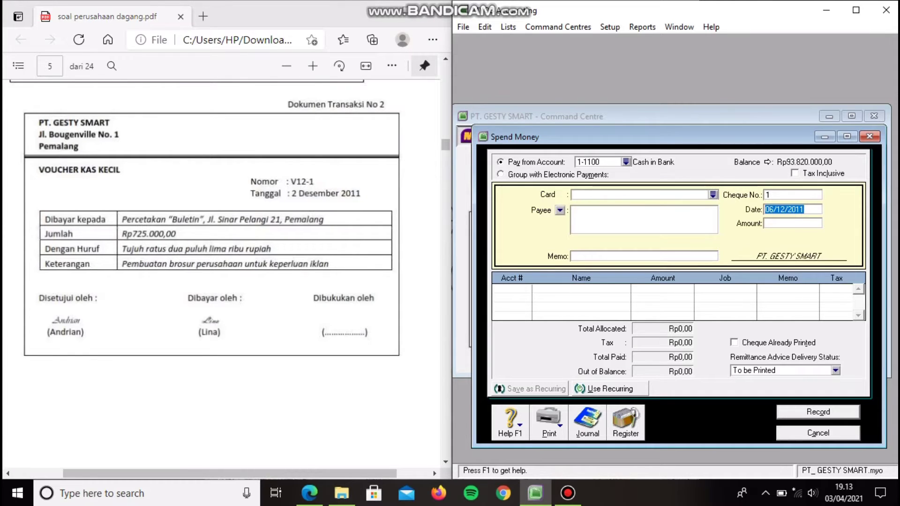
left_click(627, 162)
left_click(610, 204)
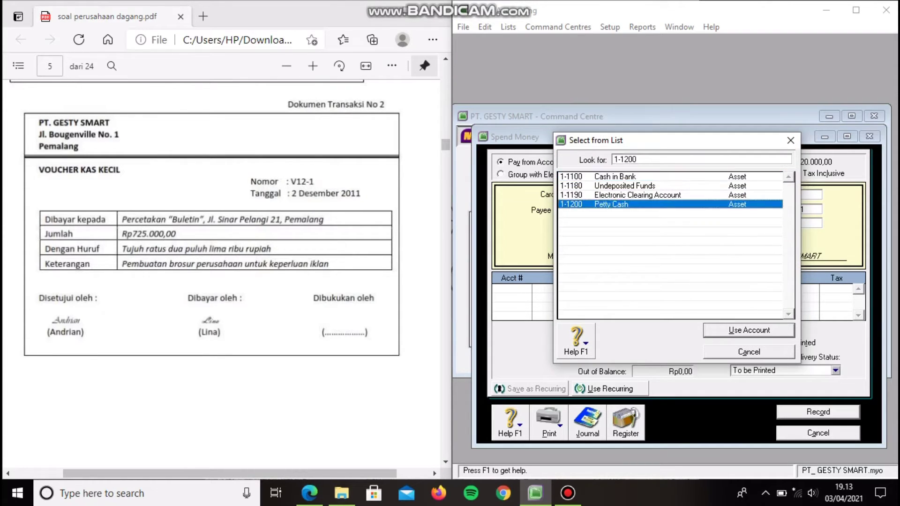
key("Return")
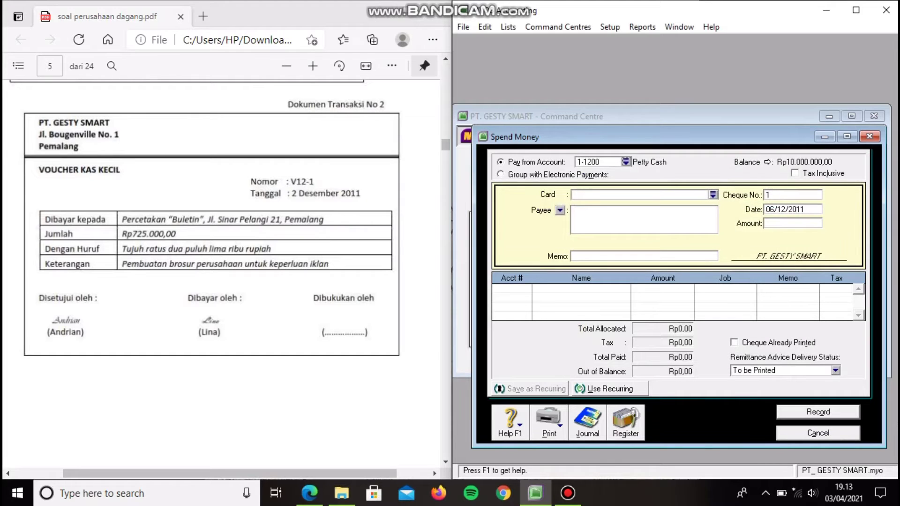
Step: Set the petty cash payment's cheque number to V12-1 and its date to 02/12/2011
key("Tab")
type("V12-1")
key("Tab")
left_click(773, 210)
key("BackSpace")
type("2")
key("Tab")
Step: Set the petty cash payment's amount to Rp725.000 and its memo to "PEMBUATAN BROSUR IKLAN"
type("725000")
key("Tab")
type("P")
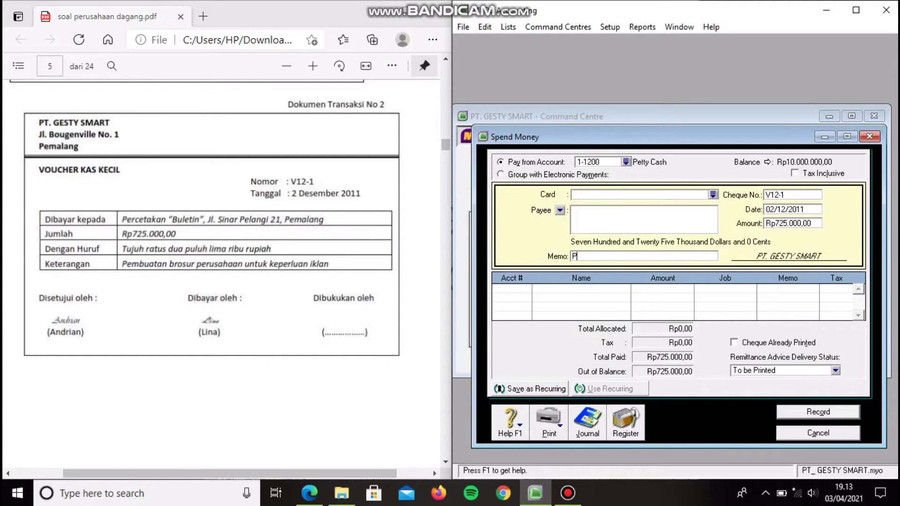
type("EMBUATAN BROSUR IKLAN")
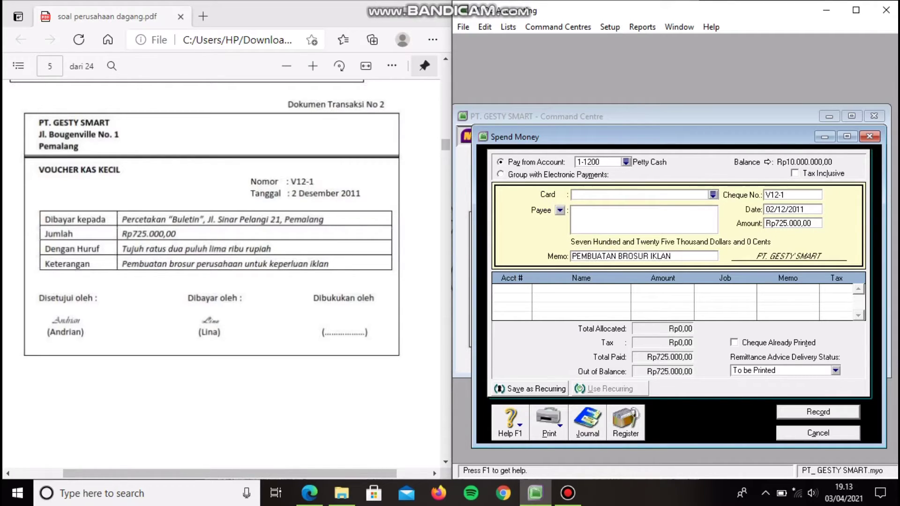
Step: Record the petty cash payment against account 6-1000 Advertising Expenses and open the transaction journal
left_click(509, 289)
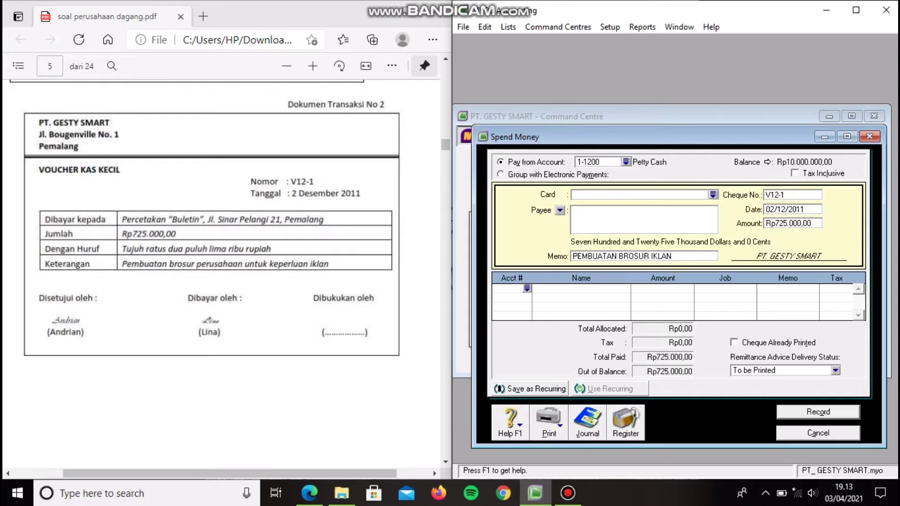
type("6")
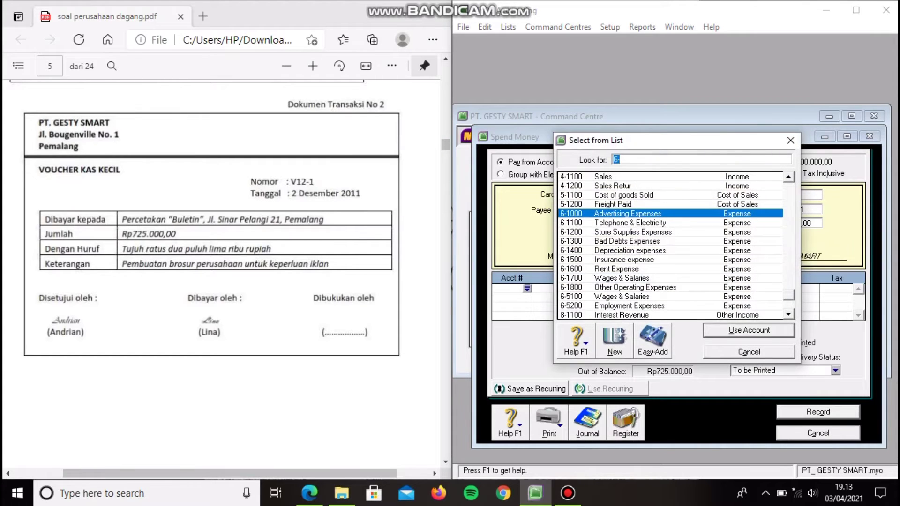
key("Return")
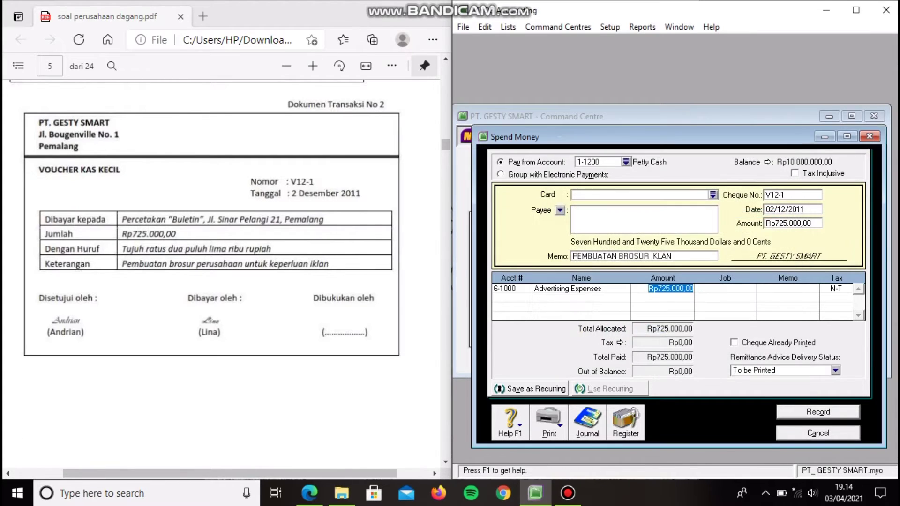
key("Return")
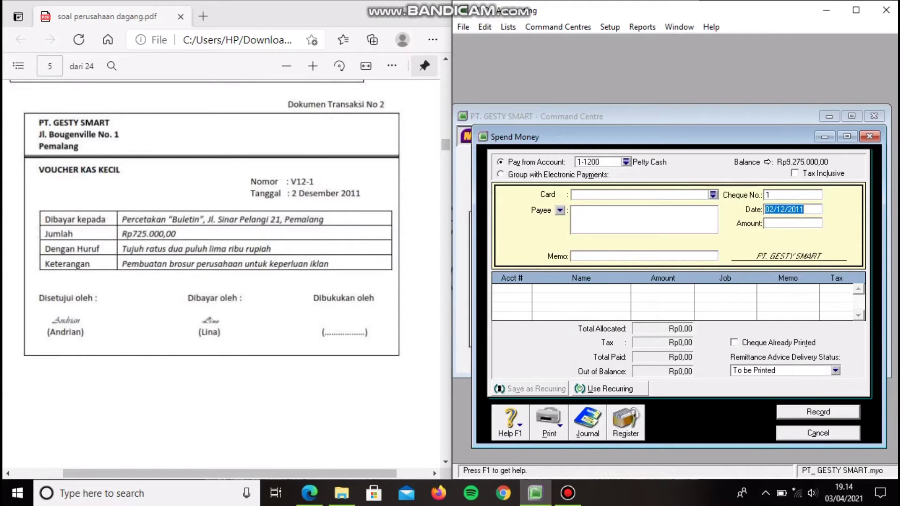
key("alt+j")
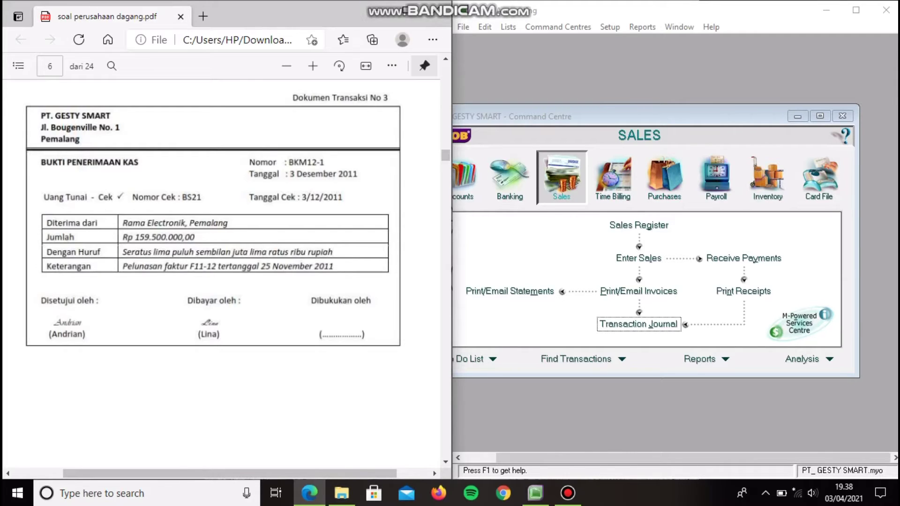
Step: Start a Receive Payments entry for the customer Rama Elektronik
left_click(745, 258)
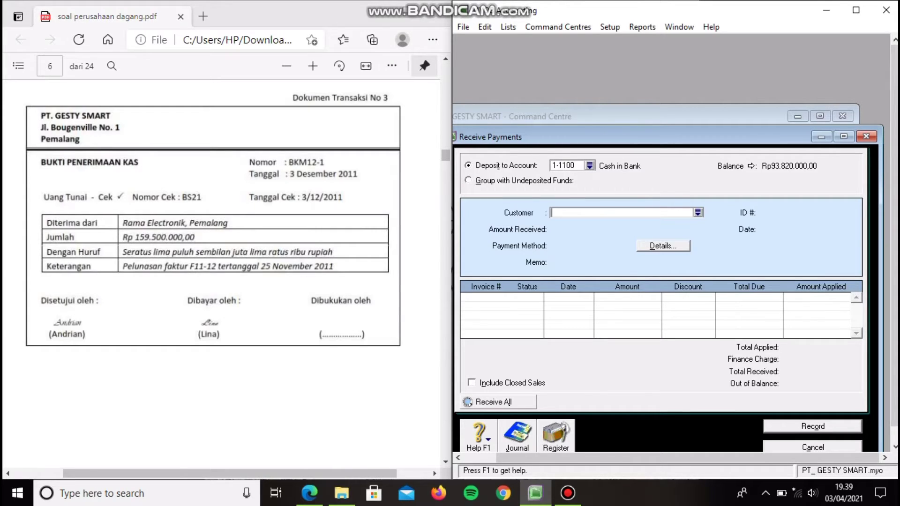
left_click(698, 212)
type("Rama Elektronik")
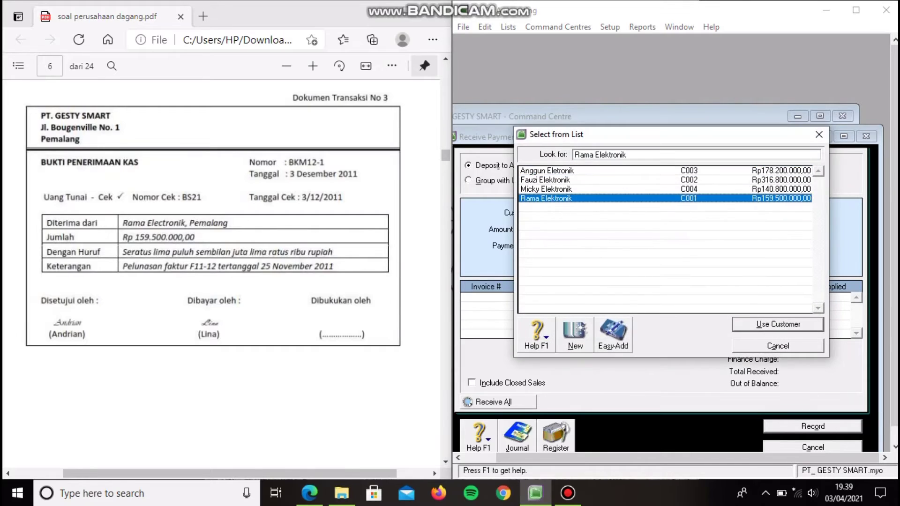
key("Return")
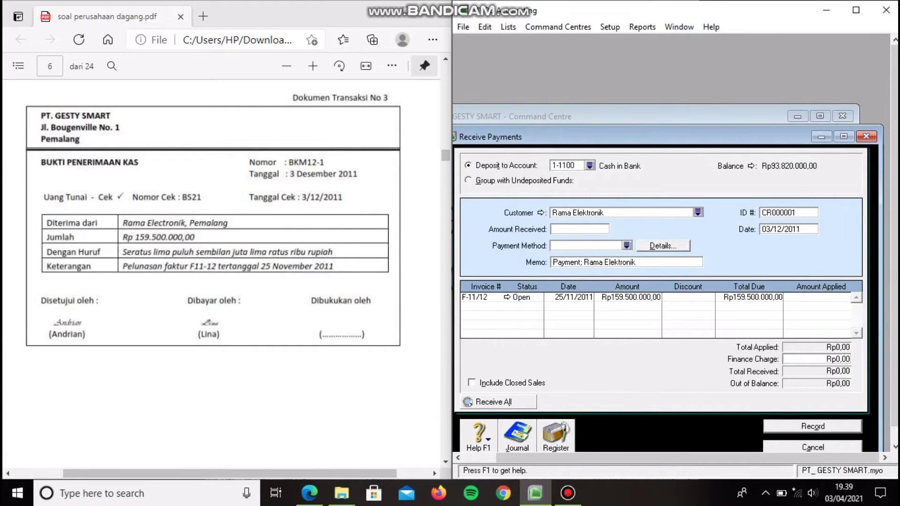
Step: Set the customer receipt's amount to Rp159.500.000, its payment method to Cheque and its ID to BS21
left_click(579, 229)
type("159500000")
left_click(627, 246)
left_click(565, 207)
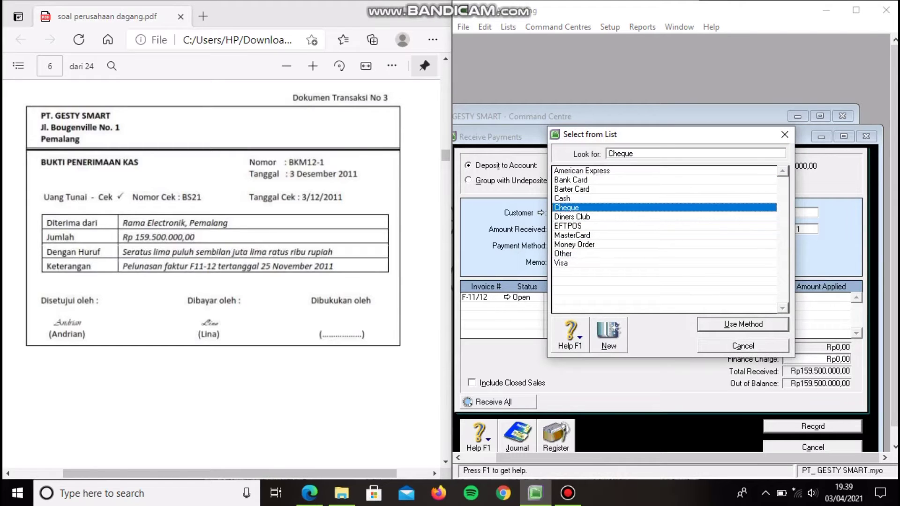
left_click(744, 324)
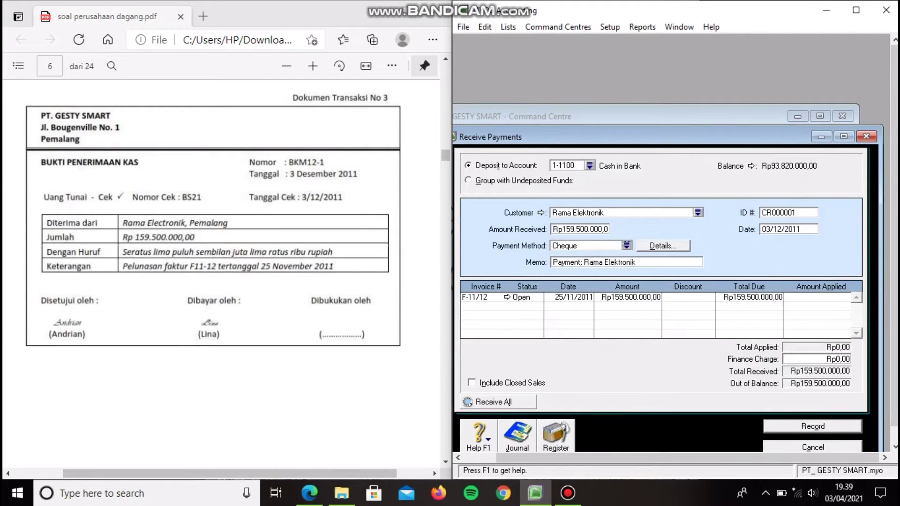
left_click(790, 213)
type("BS21")
Step: Record the receipt applied in full to the customer's open invoice F-11/12, and open the transaction journal
key("alt+l")
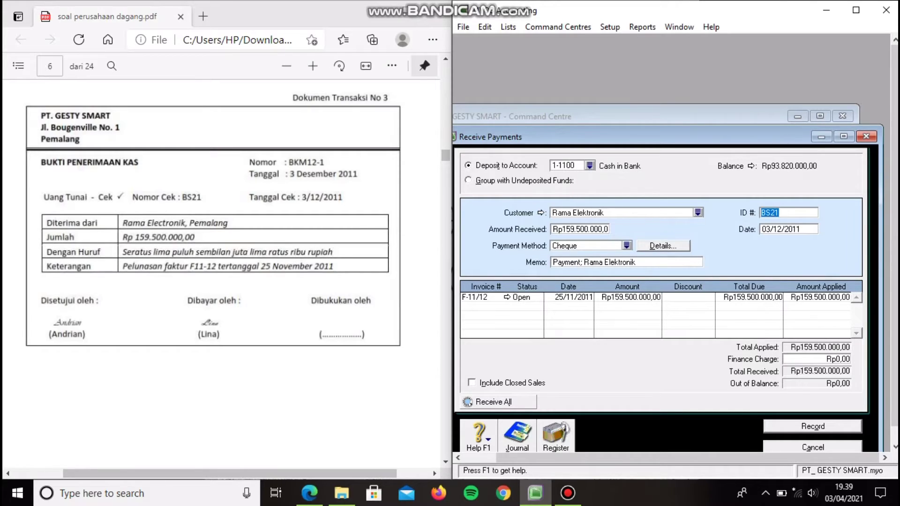
key("alt+o")
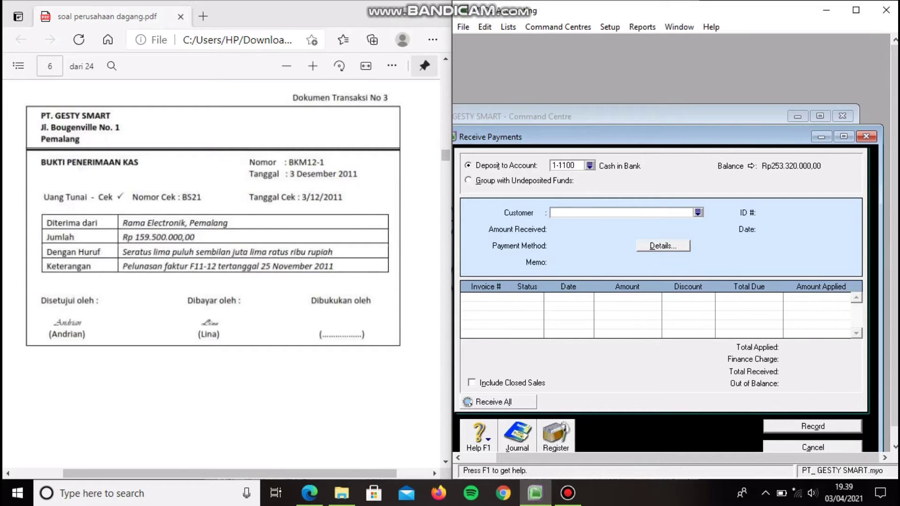
key("alt+j")
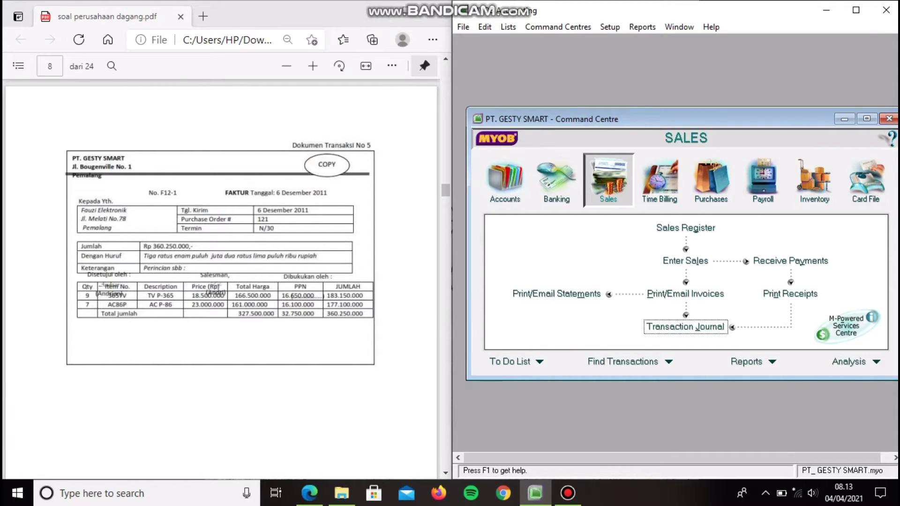
Step: Start a new item sales invoice for the customer Fauzi Elektronik
left_click(685, 261)
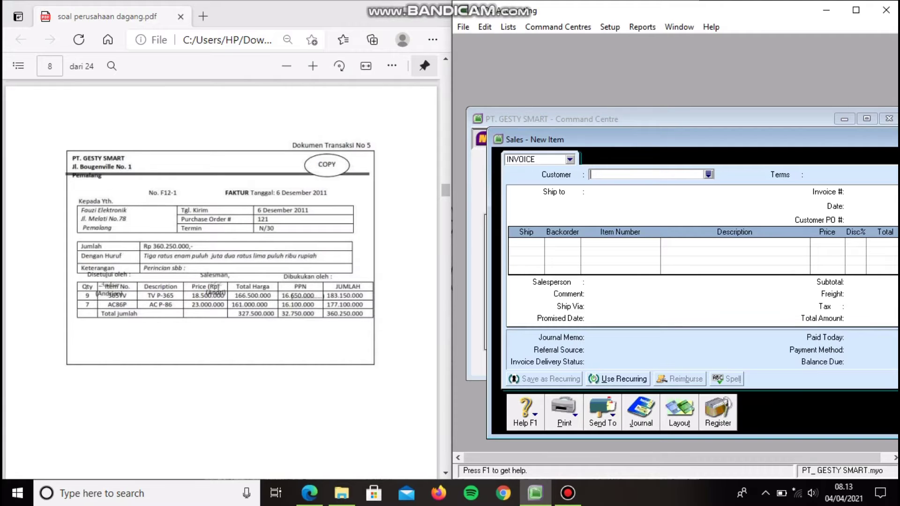
left_click(709, 175)
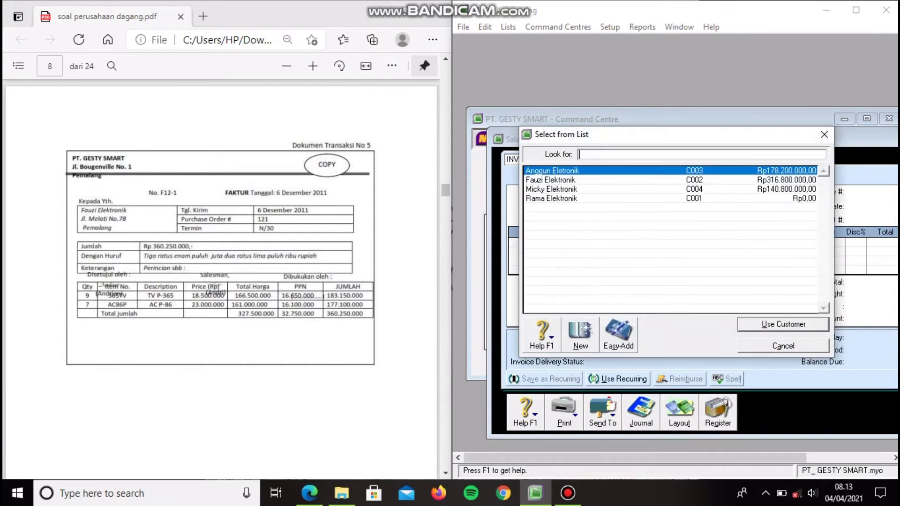
left_click(550, 181)
key("Return")
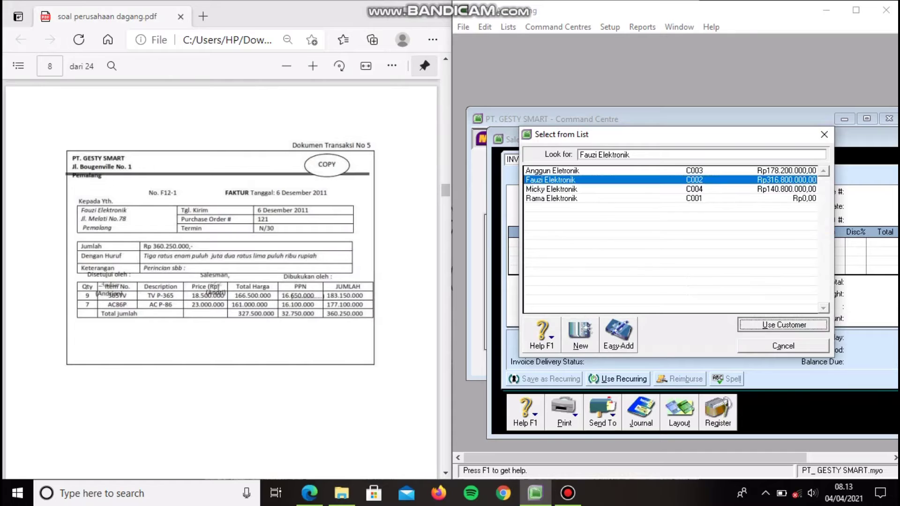
left_click_drag(635, 458, 682, 458)
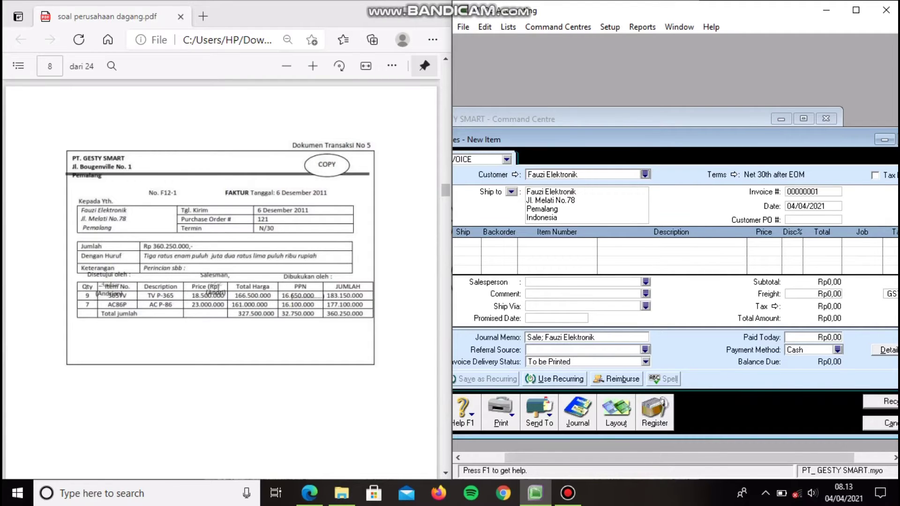
Step: Set the sales invoice number to F12-1, the date to 06/12/2011 and the customer PO number to 121
key("Tab")
type("f")
type("F12-1")
key("Tab")
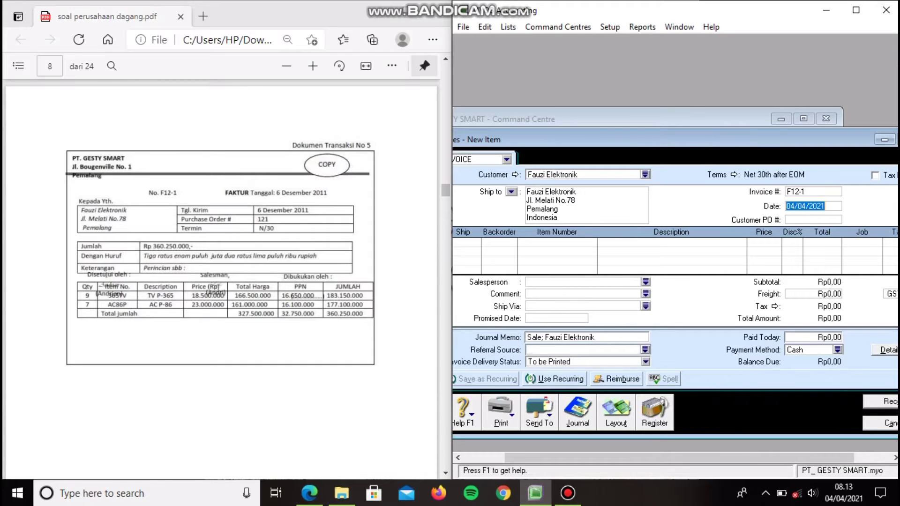
type("06/12/2011")
left_click(814, 220)
type("121")
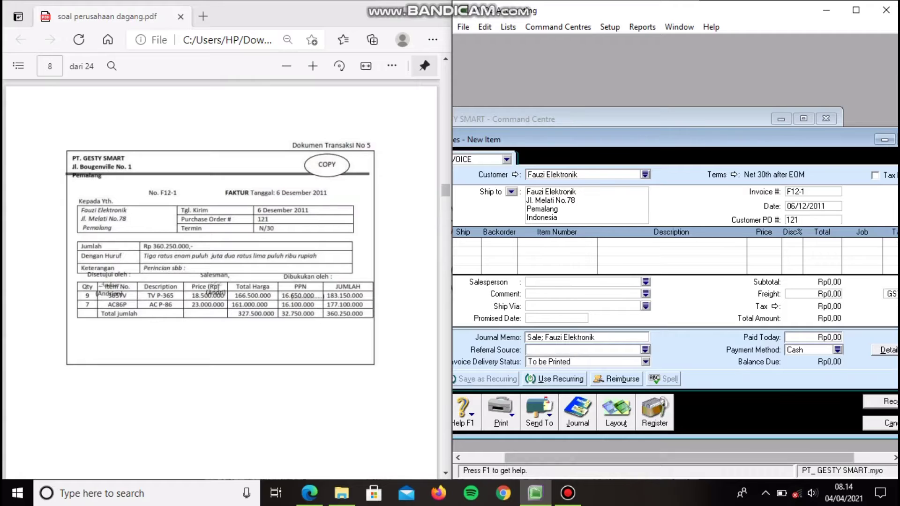
Step: Add an invoice line for 9 units of item 365TV at a price of Rp18.500.000 each
scroll(675, 282, "left", 3)
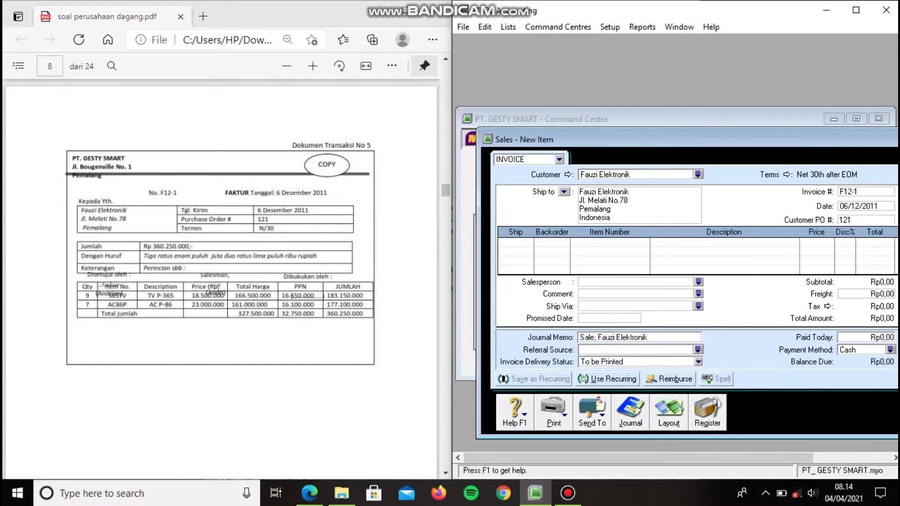
key("Tab")
type("9")
key("Tab")
key("Tab")
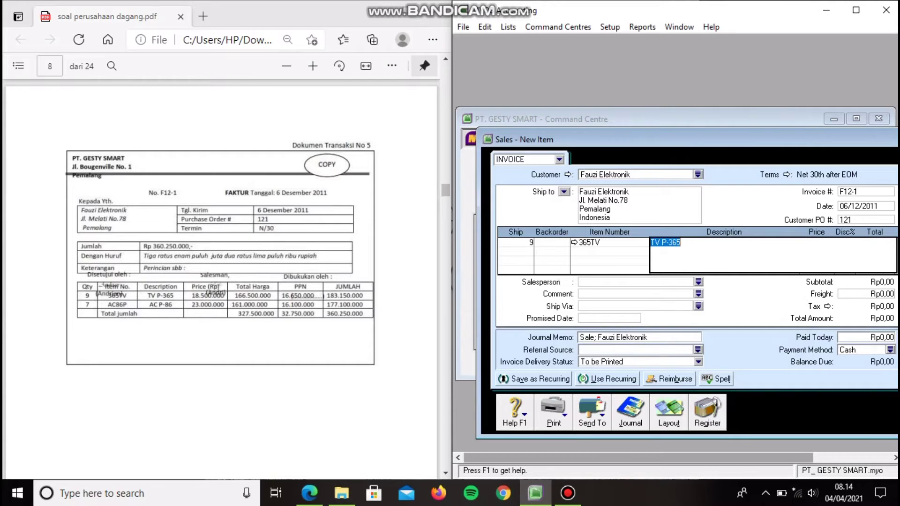
scroll(676, 281, "right", 3)
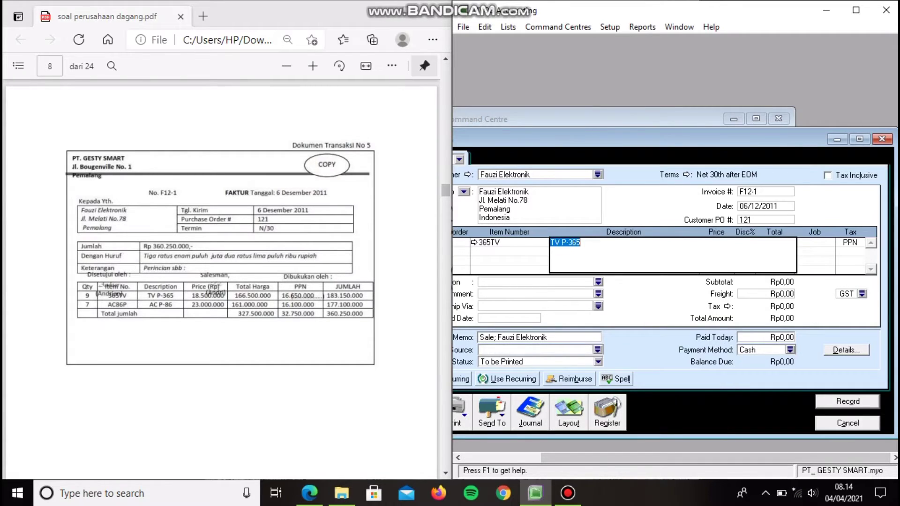
key("Tab")
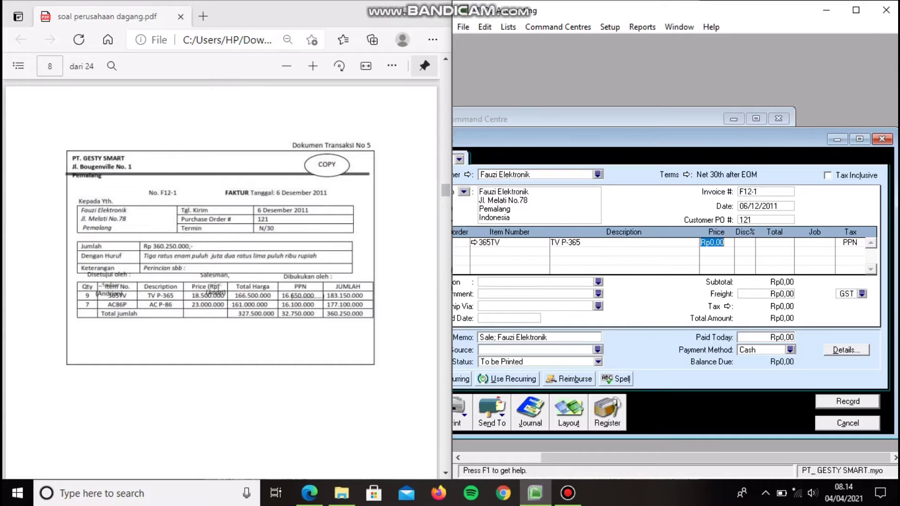
type("18500000")
key("Tab")
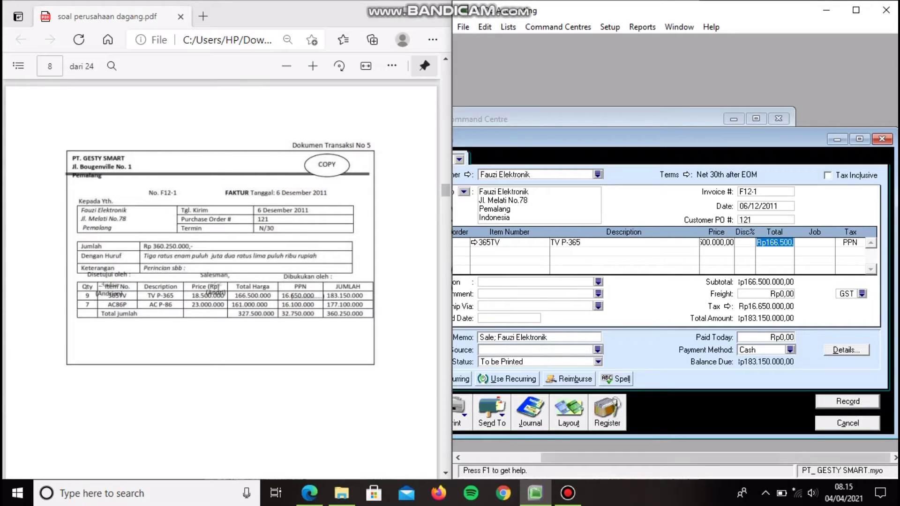
Step: Add a second invoice line for 7 units of item AC86P
left_click_drag(716, 458, 679, 458)
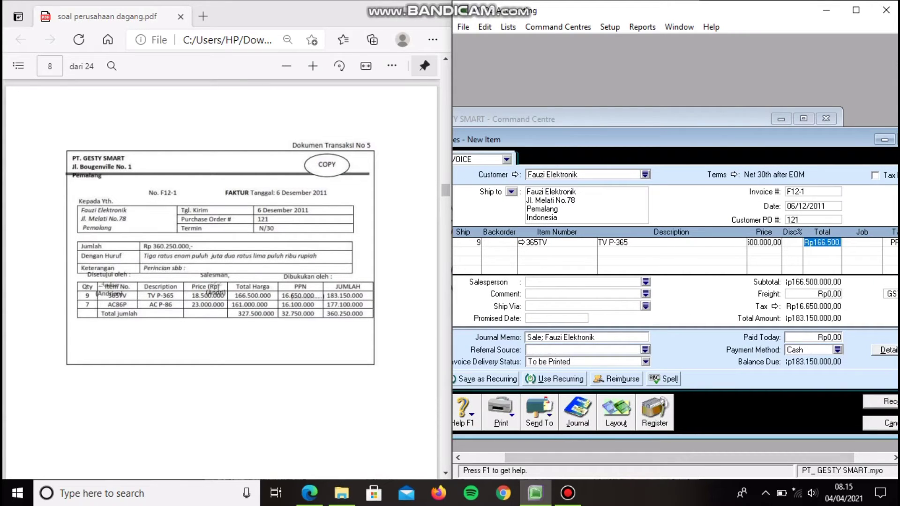
key("Tab")
key("Tab")
key("Tab")
type("07")
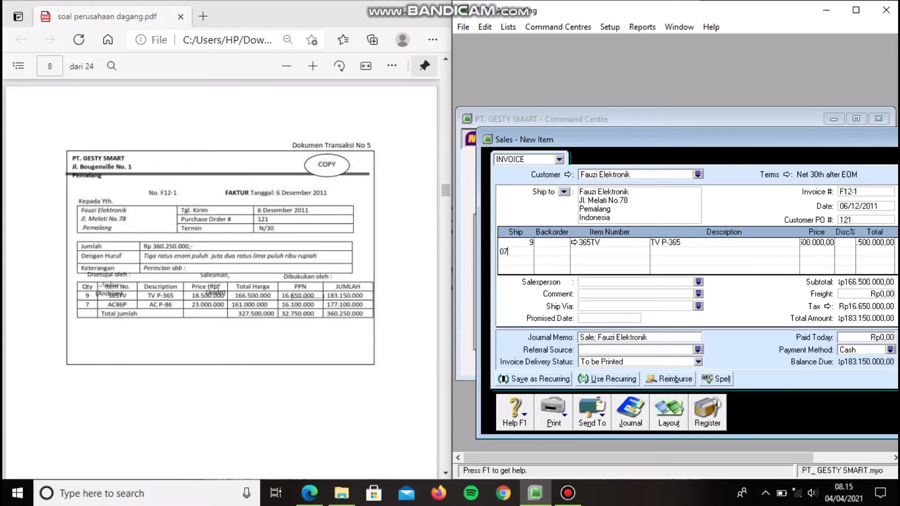
key("BackSpace")
key("BackSpace")
type("7")
key("Tab")
key("Tab")
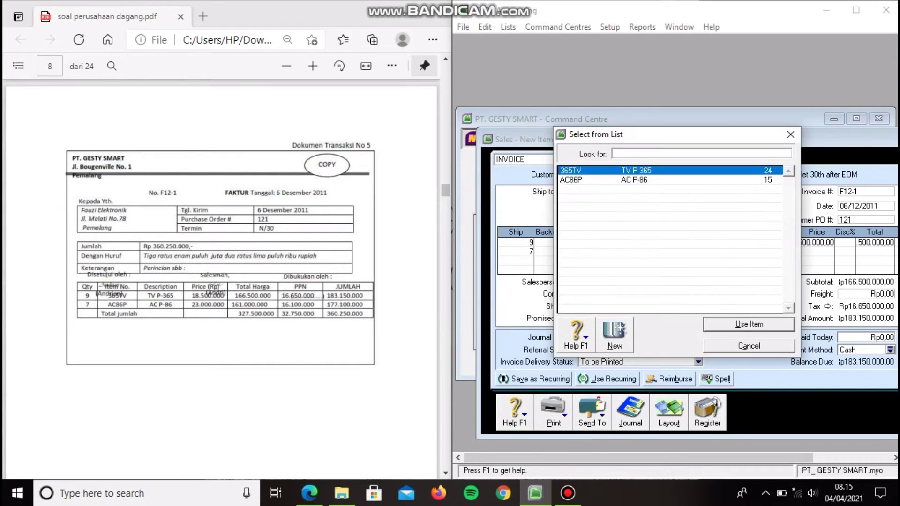
type("AC86P")
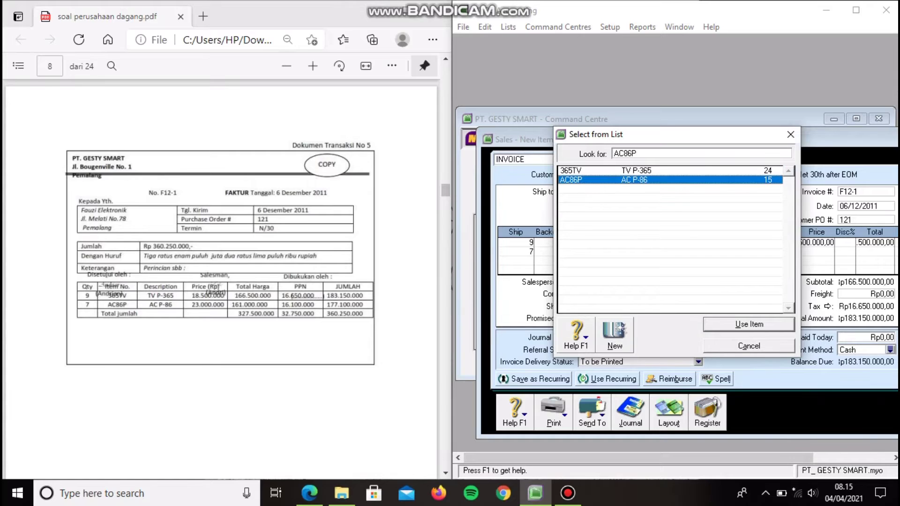
key("Return")
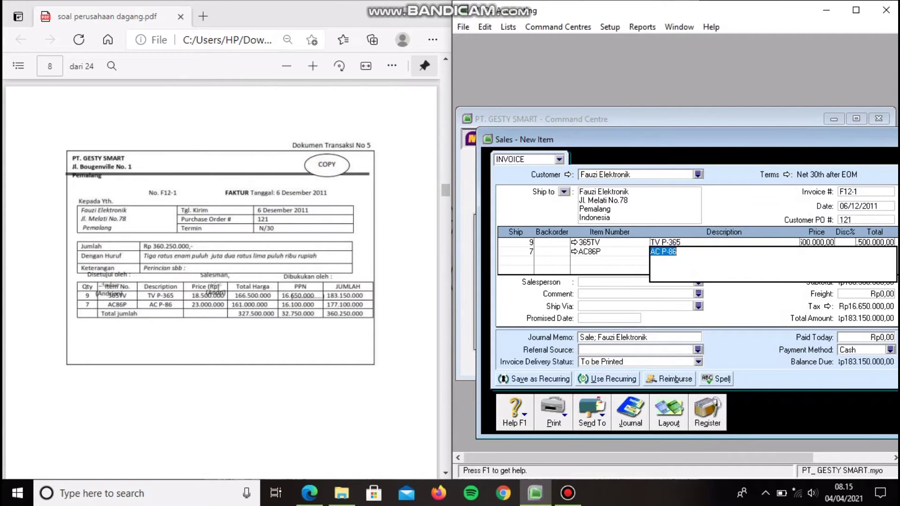
Step: Set the unit price on the AC86P line to Rp23.000.000
left_click_drag(639, 457, 688, 457)
left_click(842, 252)
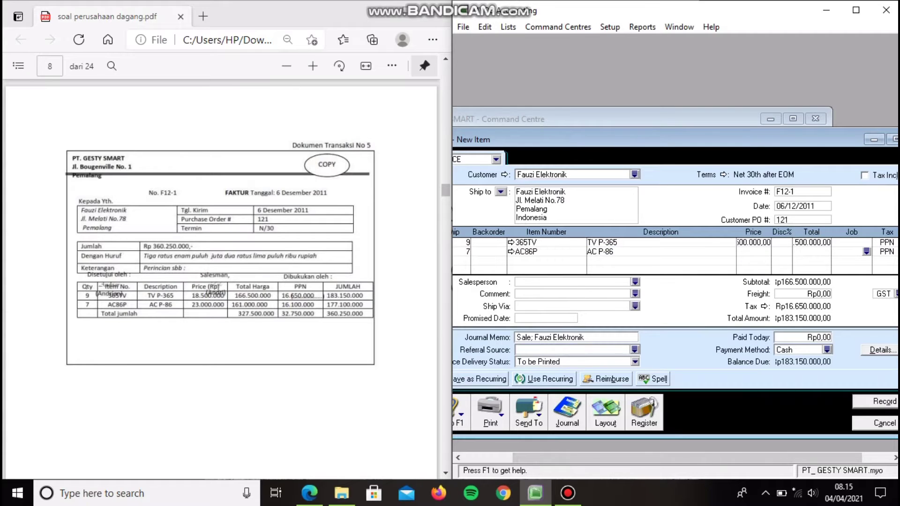
left_click(749, 252)
type("23000000")
key("Tab")
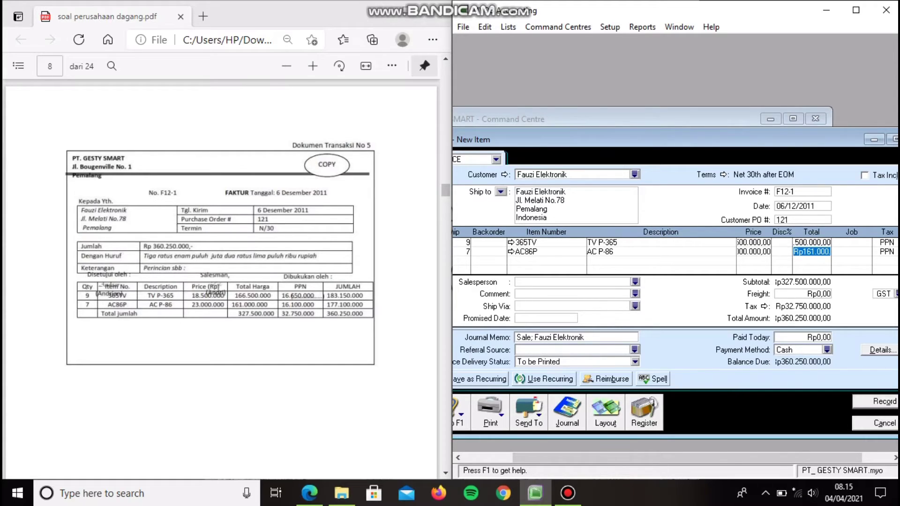
Step: Change the invoice's freight tax code to N-T (Not Reportable)
left_click_drag(688, 458, 716, 458)
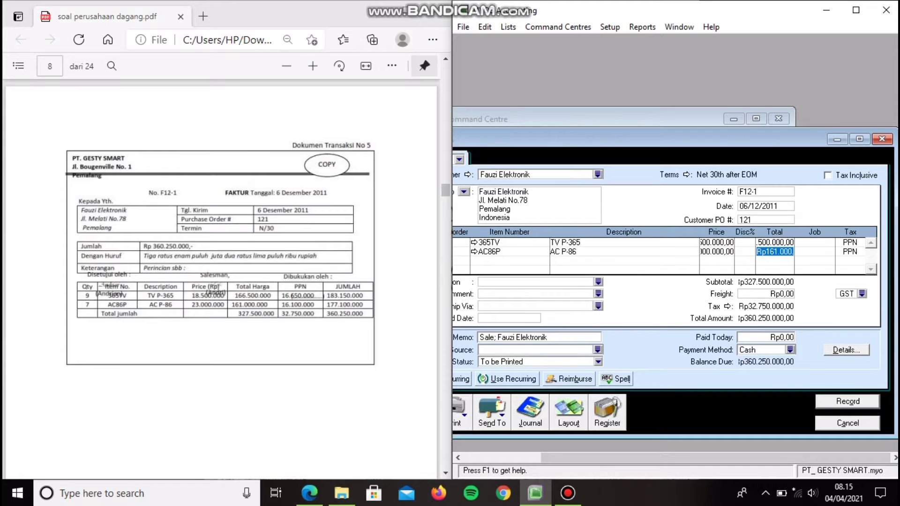
left_click(862, 293)
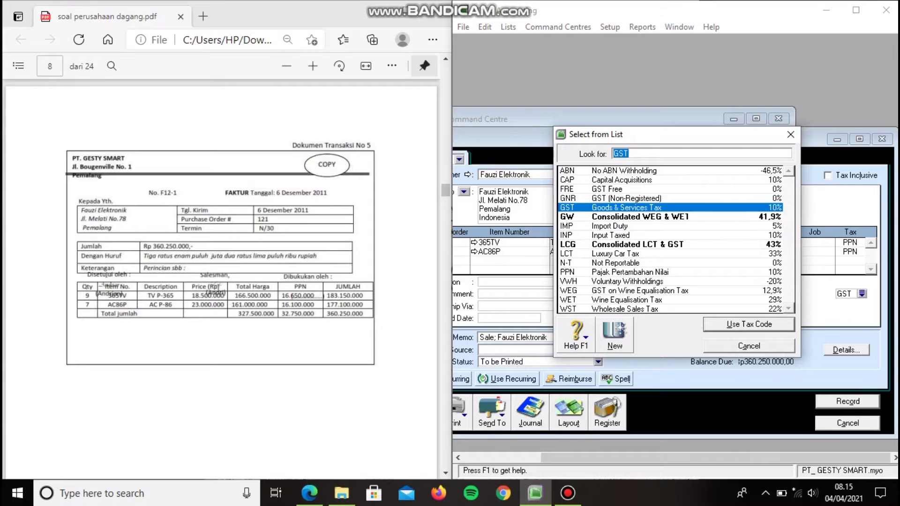
type("N-T")
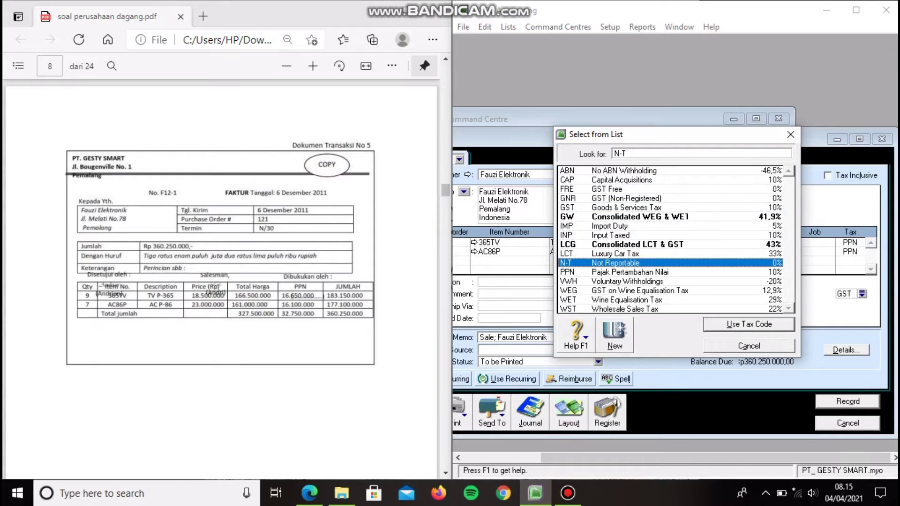
key("Return")
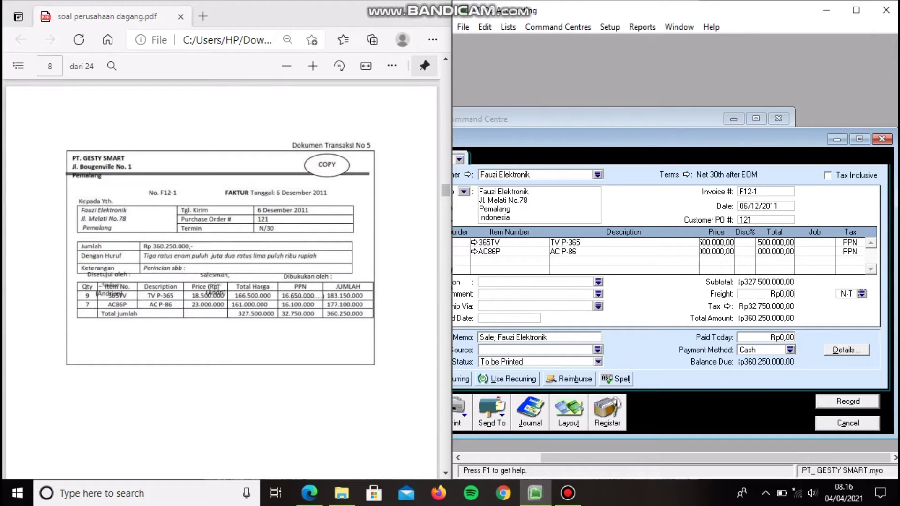
Step: Record invoice F12-1 for Fauzi Elektronik and open the transaction journal
key("Return")
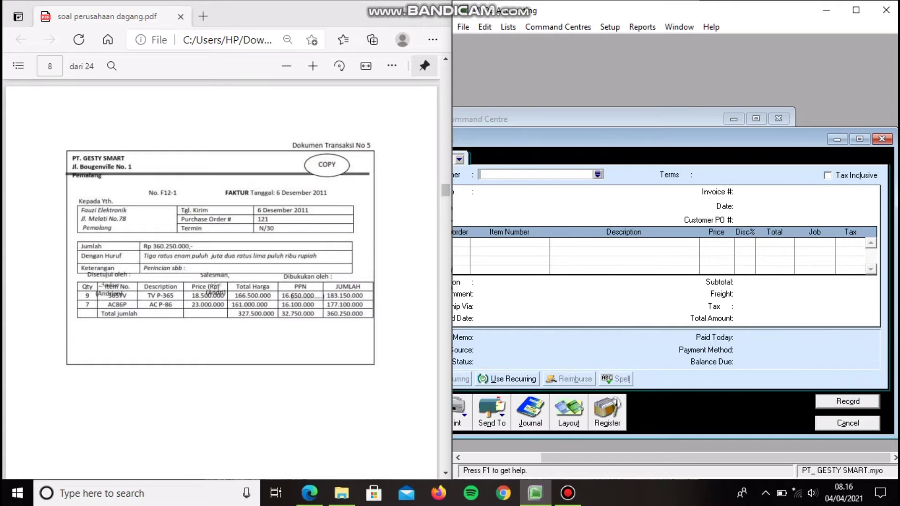
left_click(530, 413)
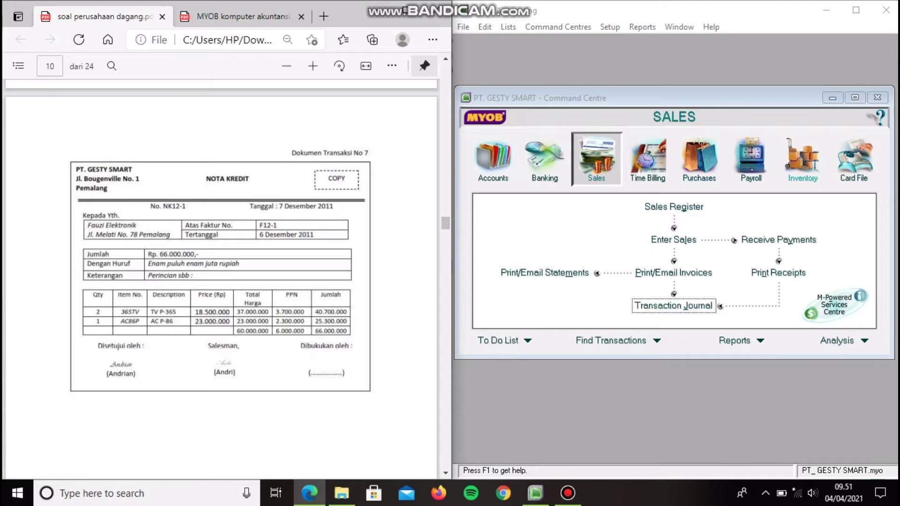
Step: Change item 365TV's income account for tracking sales to 4-1200 Sales Retur in the inventory items list
left_click(803, 162)
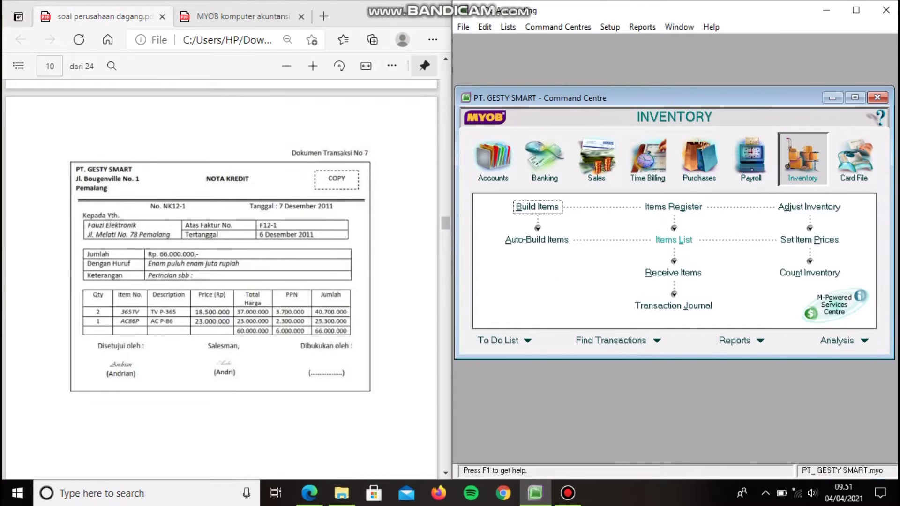
left_click(674, 240)
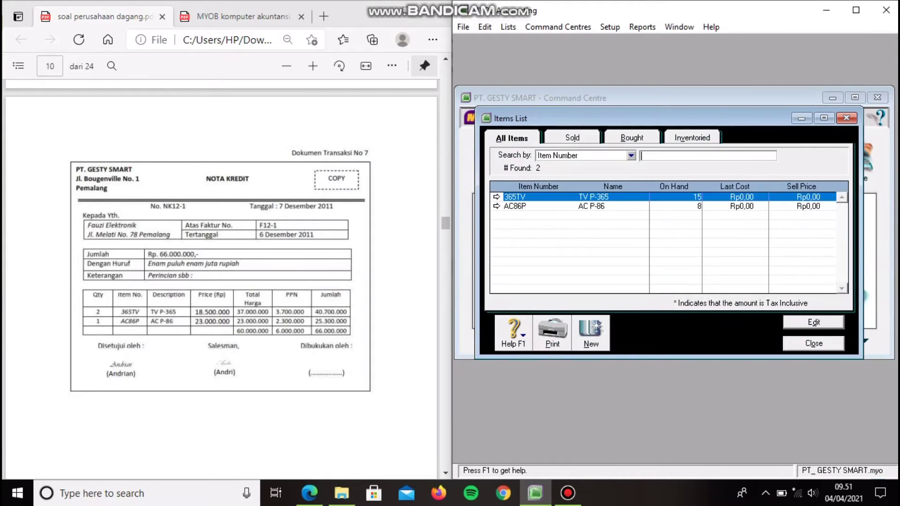
left_click(497, 197)
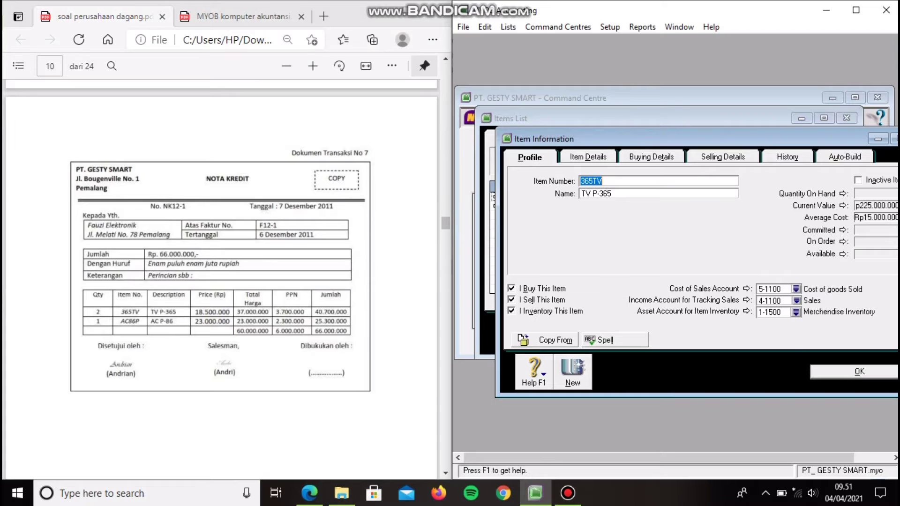
left_click(796, 301)
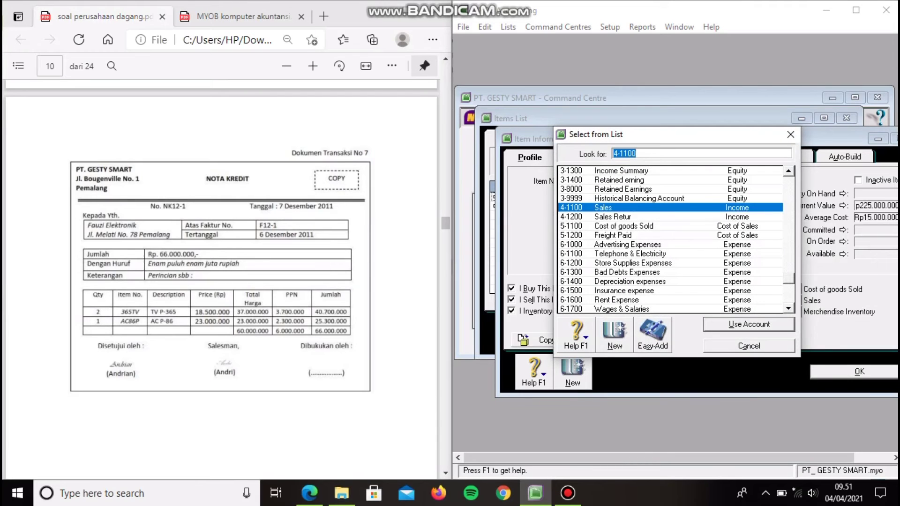
type("4-1200")
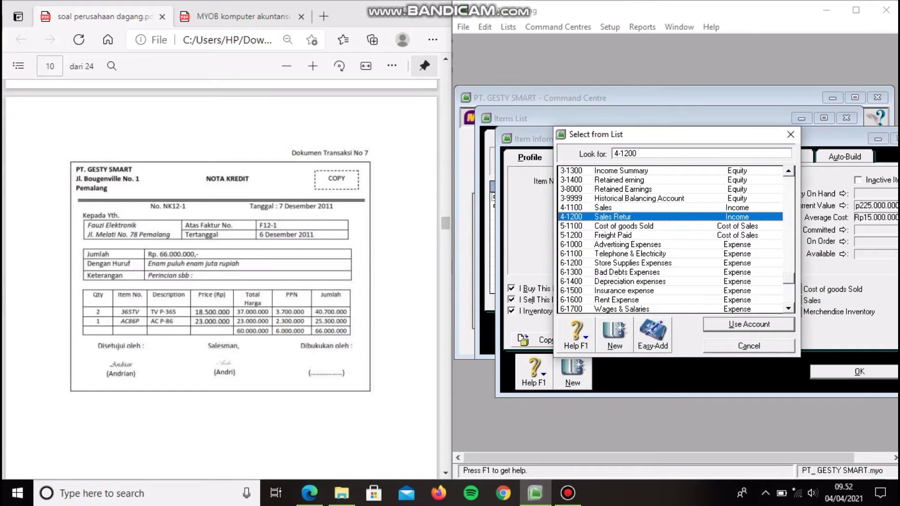
key("Return")
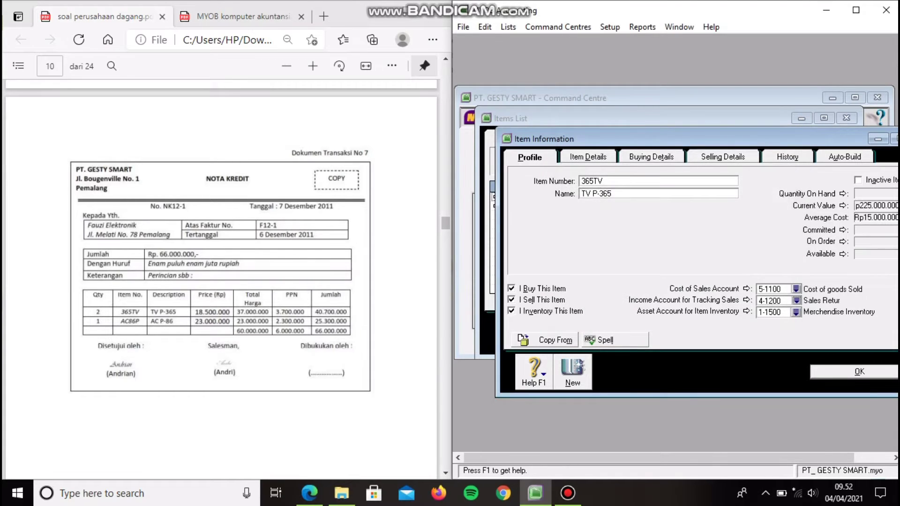
key("Return")
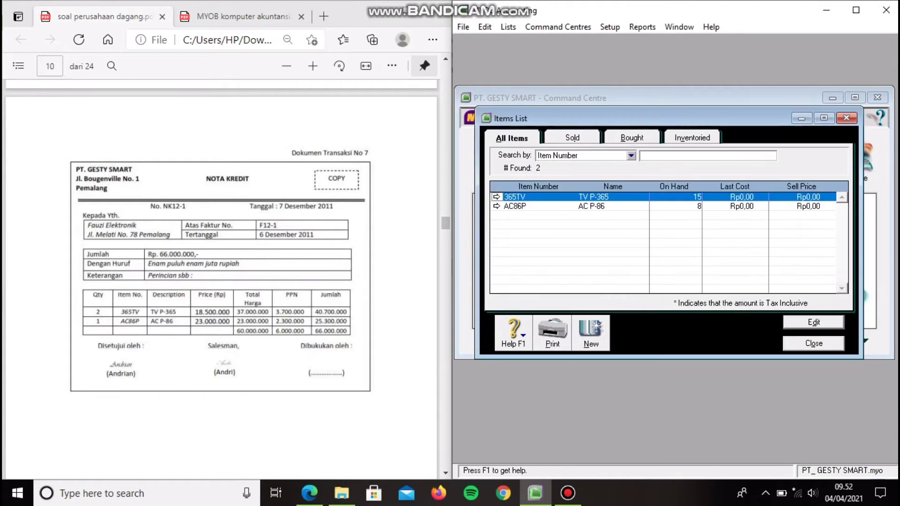
Step: Change item AC86P's income account for tracking sales to 4-1200 Sales Retur and close the items list
left_click(515, 206)
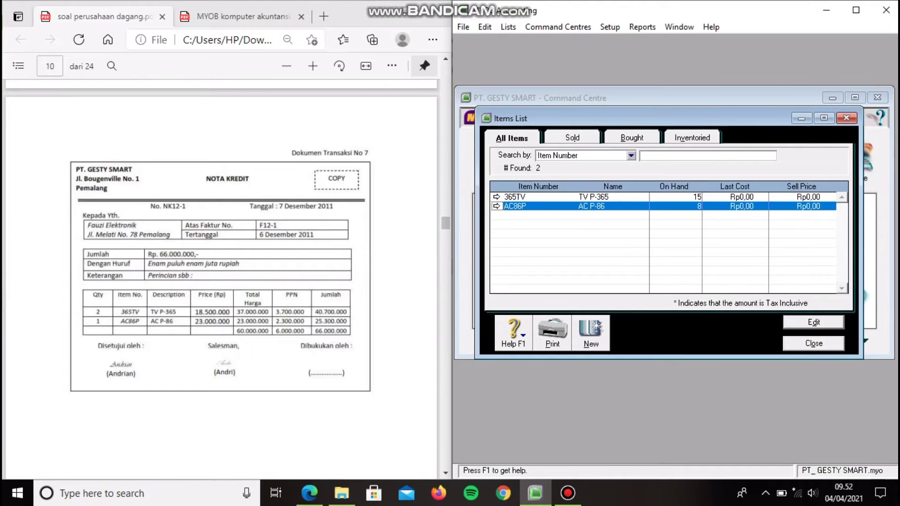
left_click(496, 206)
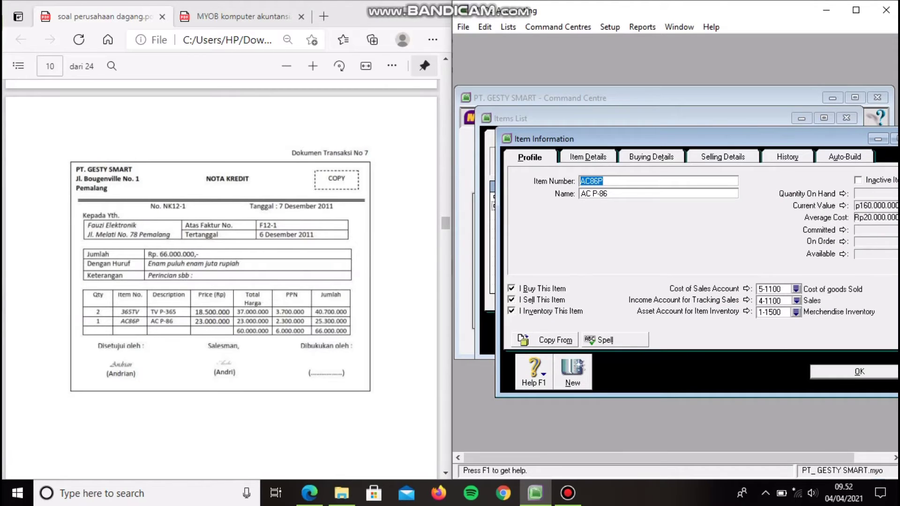
left_click(796, 301)
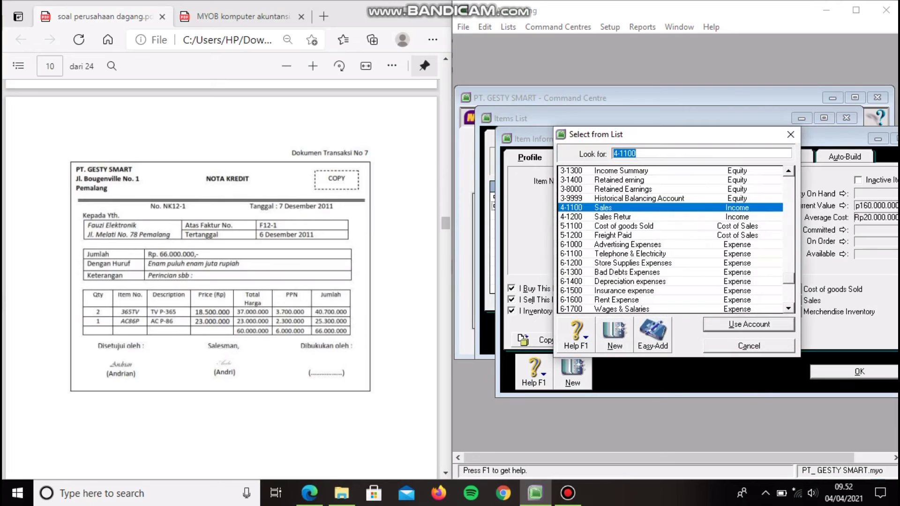
key("Down")
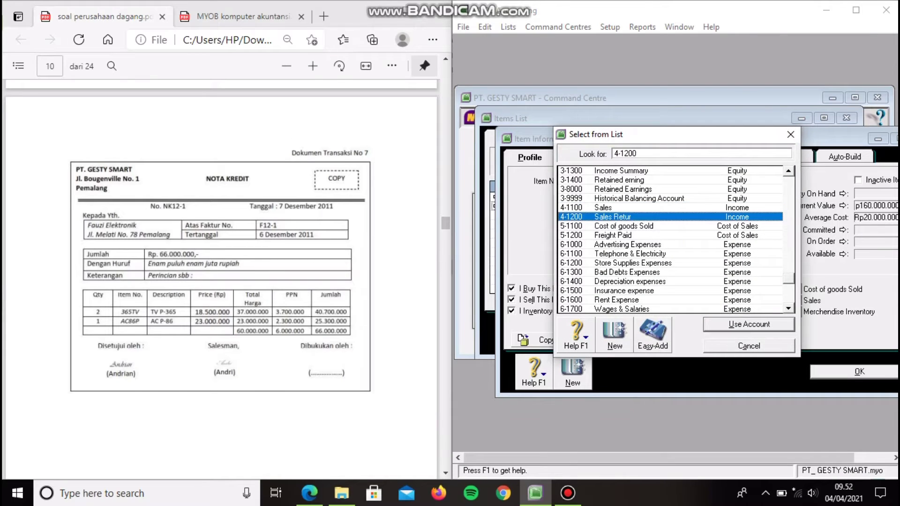
key("Return")
key("Return")
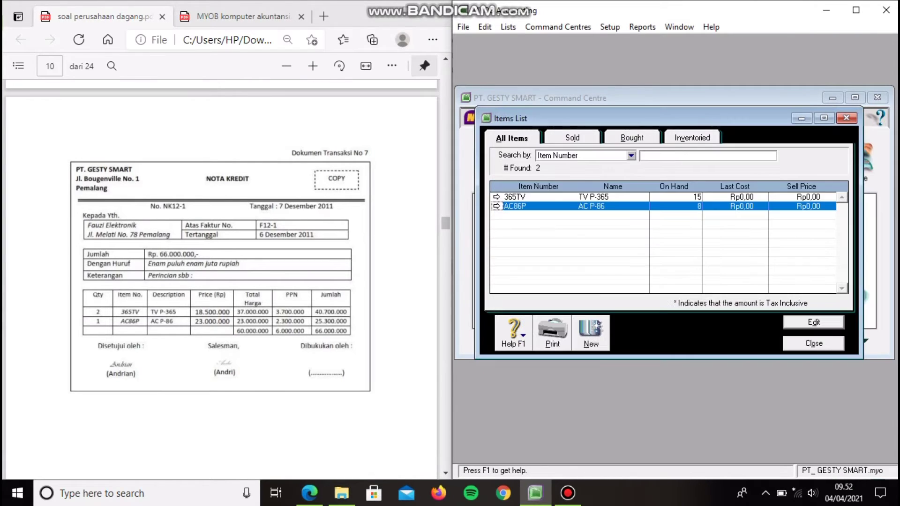
key("Escape")
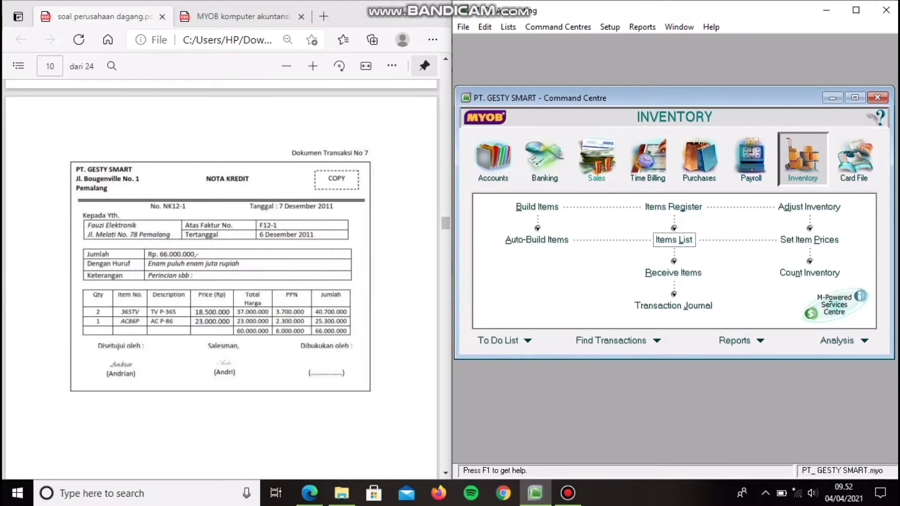
Step: Start a new sales invoice for the customer Fauzi Elektronik
left_click(597, 159)
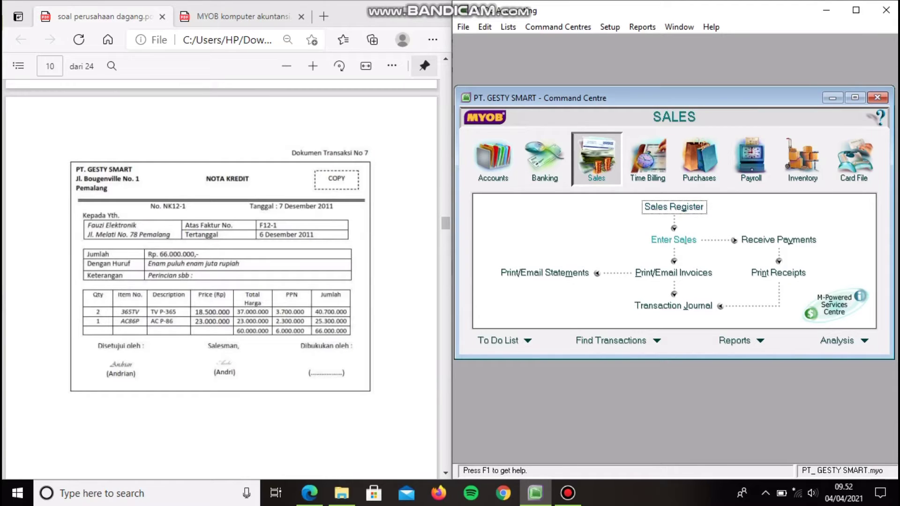
left_click(674, 239)
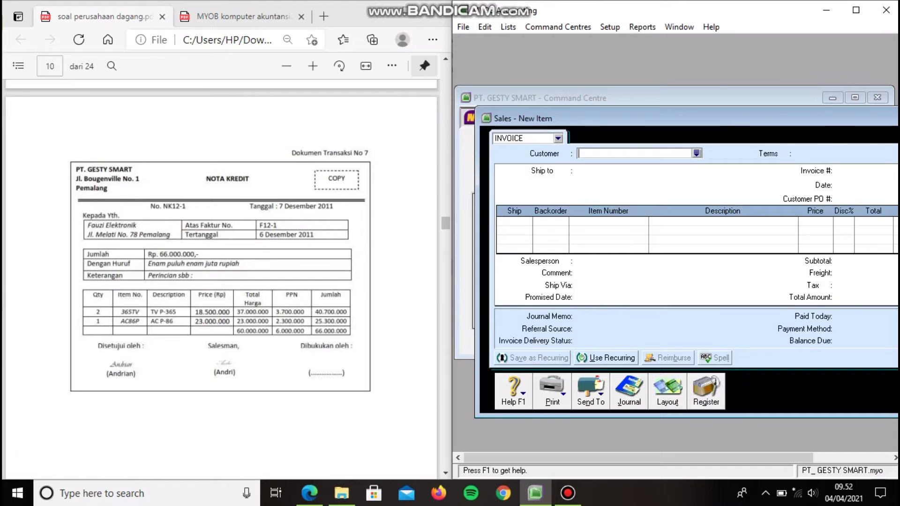
key("Tab")
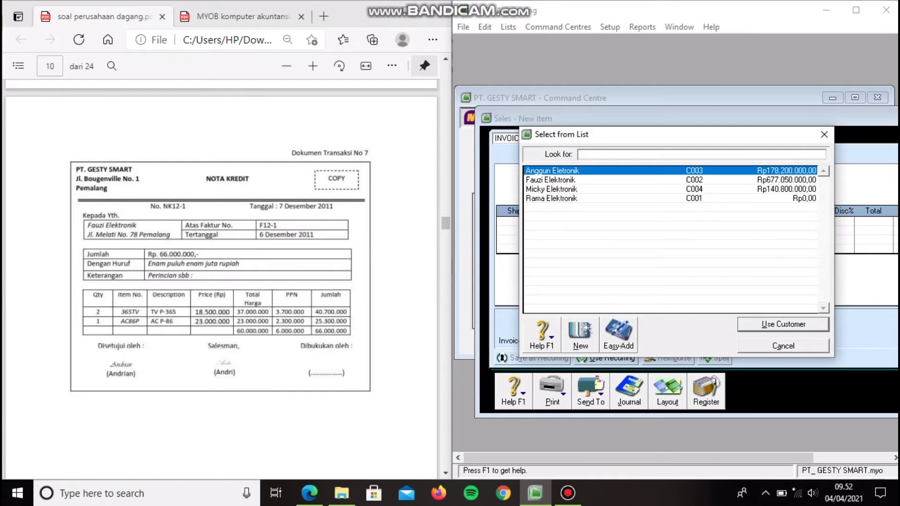
left_click(550, 180)
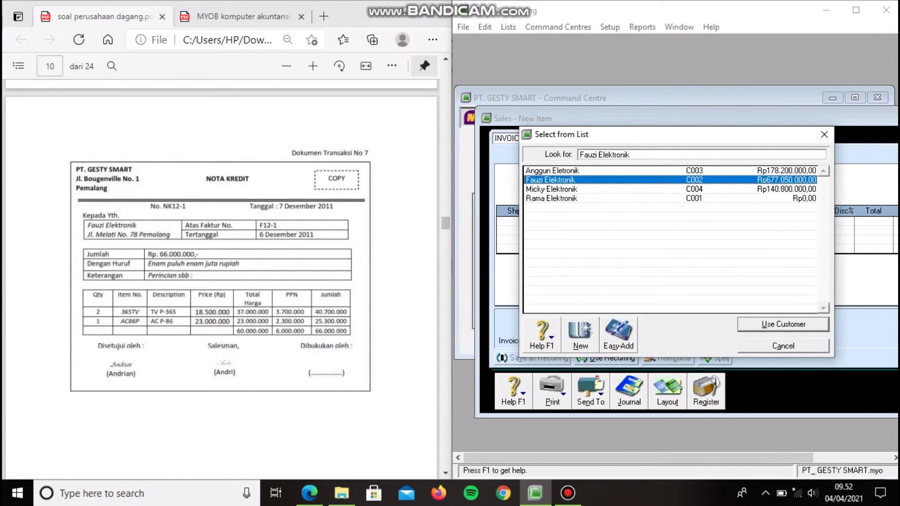
key("Return")
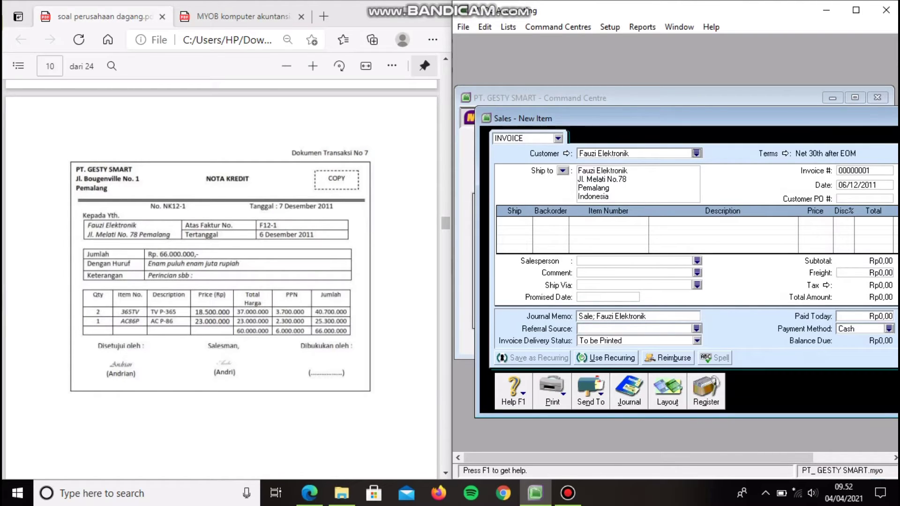
Step: Set the invoice number to NK12-1 and the invoice date to 07/12/2011
left_click(859, 170)
type("NK12-1")
key("Tab")
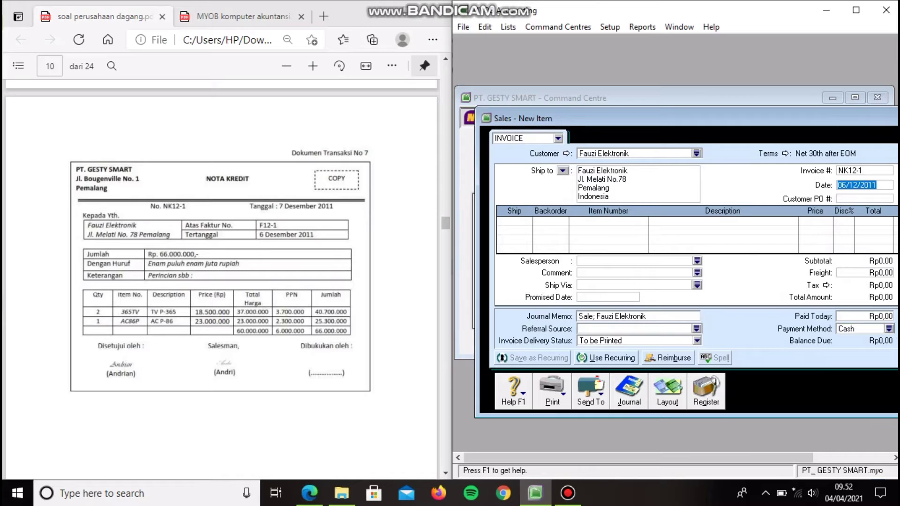
left_click(849, 185)
key("BackSpace")
type("7")
key("Tab")
key("Tab")
Step: Add a return line with quantity -2 of item 365TV at a price of Rp18.500.000 each
type("-2")
key("Tab")
key("Tab")
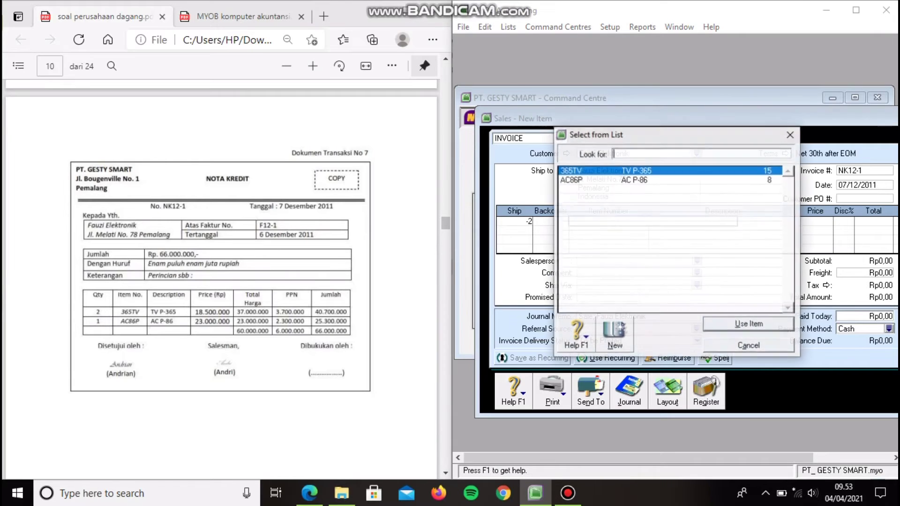
key("Return")
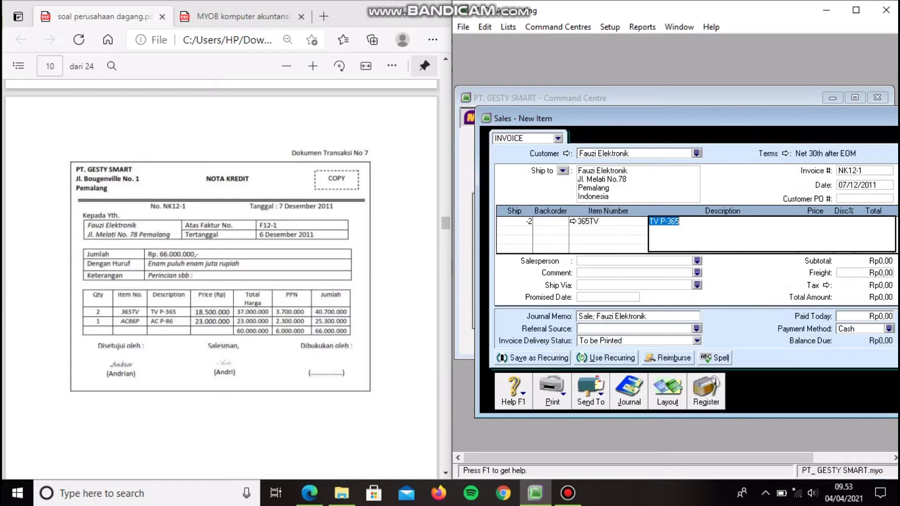
left_click_drag(637, 458, 695, 458)
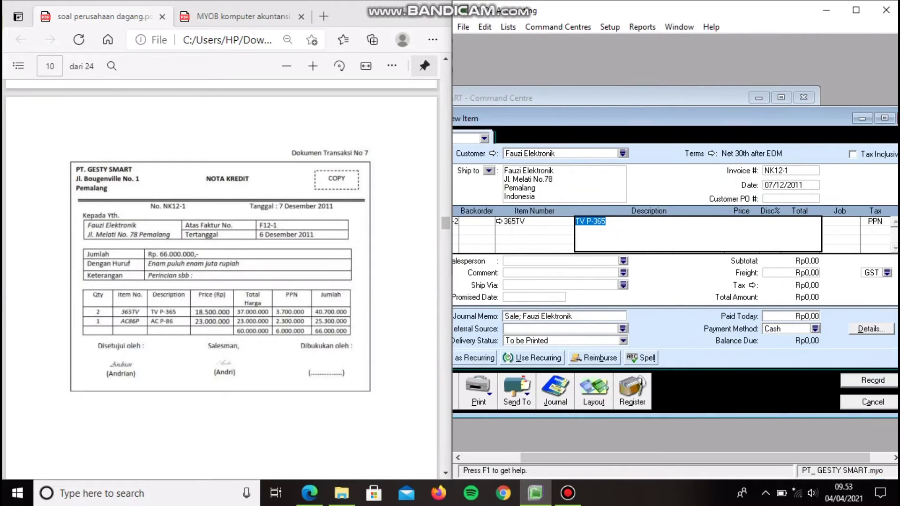
left_click(837, 222)
left_click(738, 222)
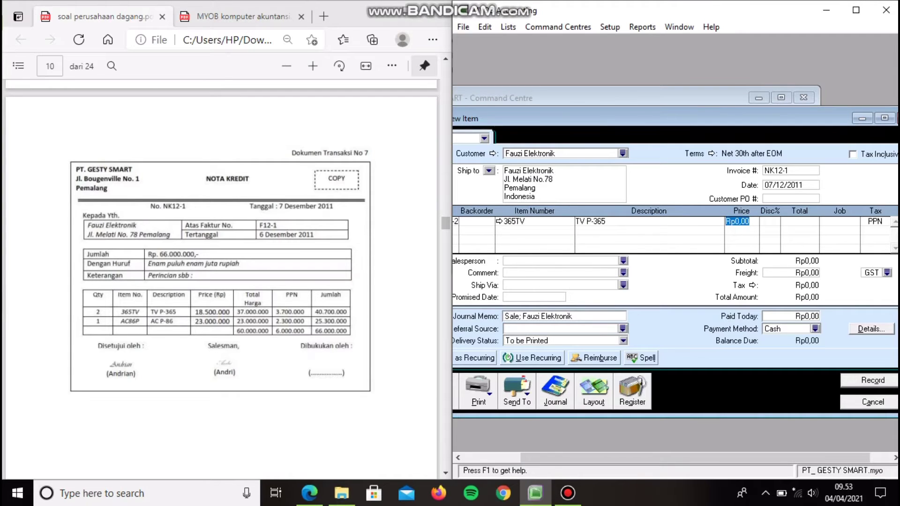
type("18500000")
key("Tab")
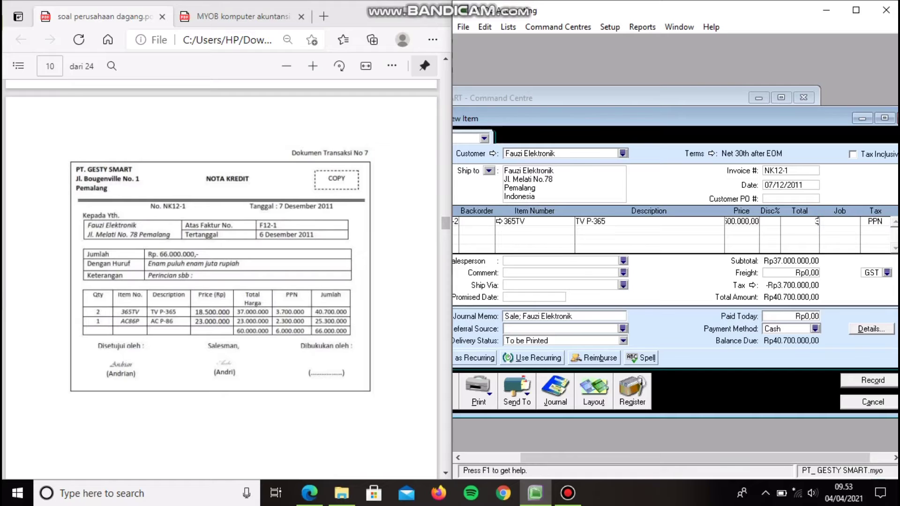
Step: Try entering 37000000 as the 365TV line's total, and set its ship quantity back to -2
type("37000")
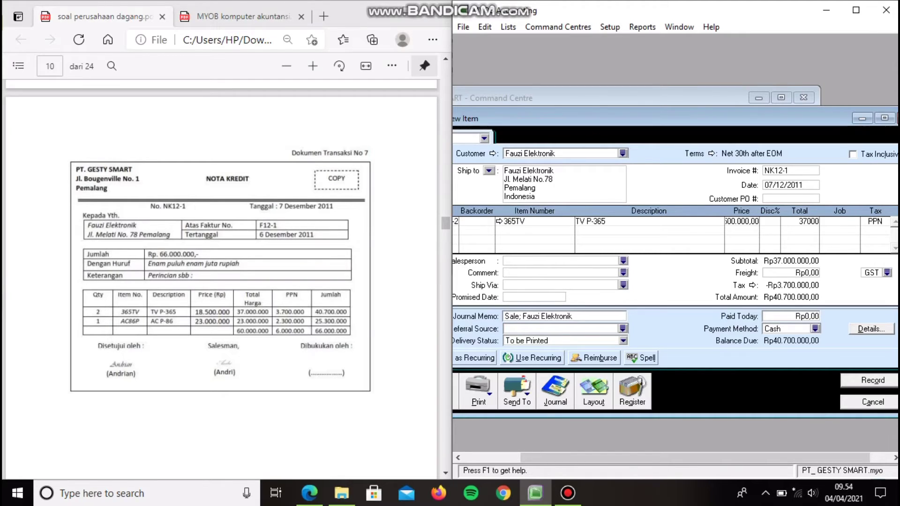
type("000")
key("Return")
left_click_drag(657, 458, 598, 458)
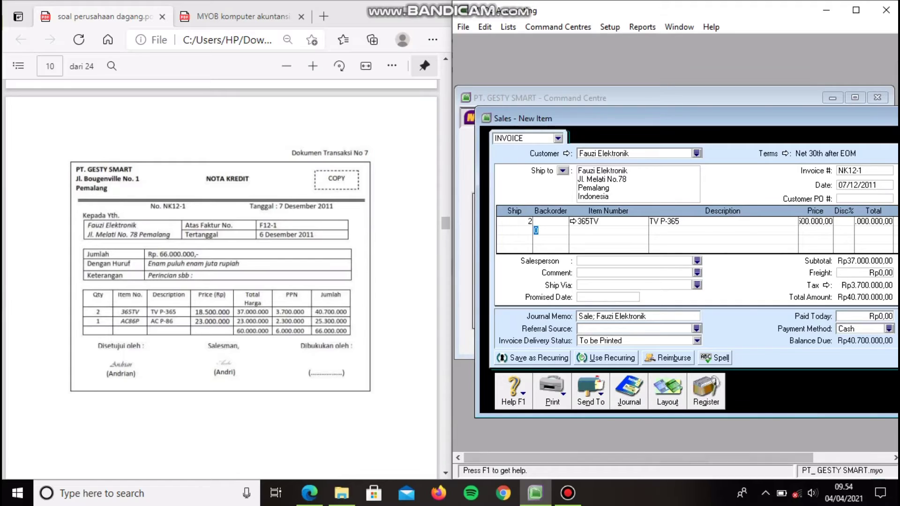
left_click(515, 222)
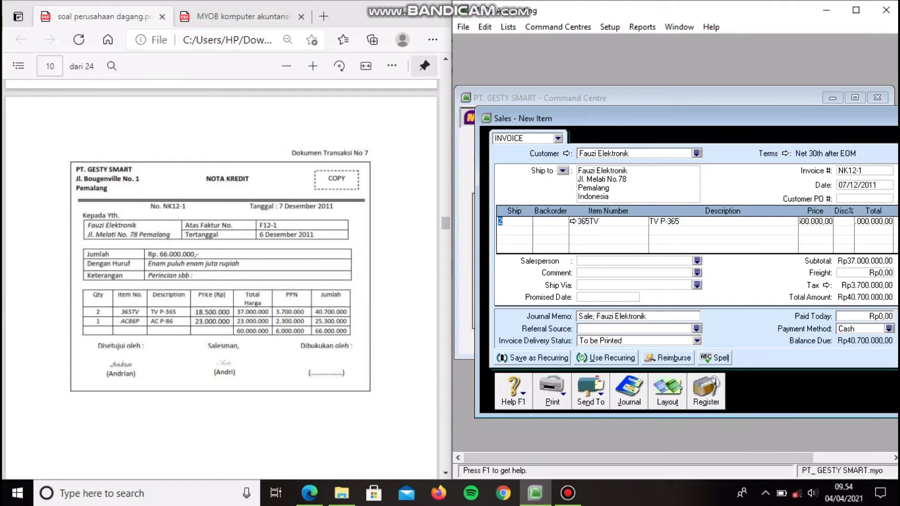
type("-2")
Step: Add a second return line with quantity -1 of item AC86P
left_click(501, 230)
type("-1")
key("Tab")
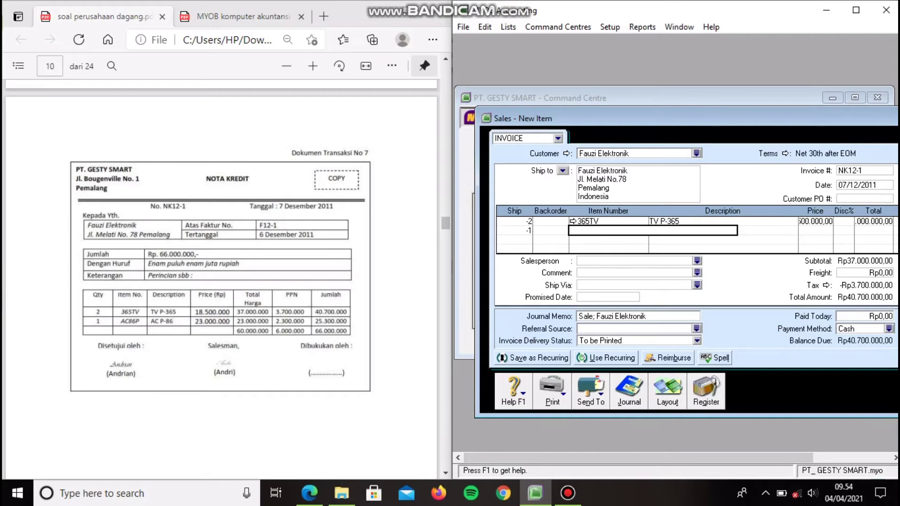
type("AC86P")
key("Return")
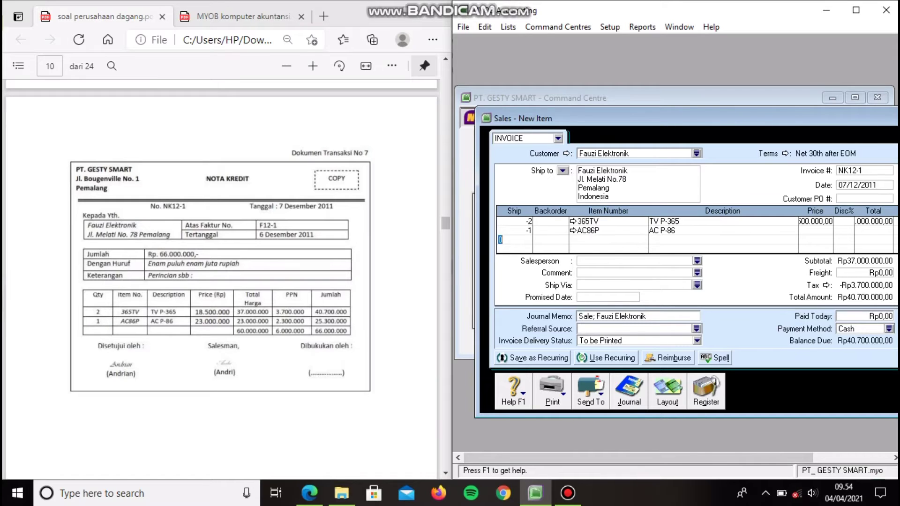
Step: Enter 23000000 as both the unit price and the line total of the AC86P return line
left_click(811, 230)
type("23000000")
key("Tab")
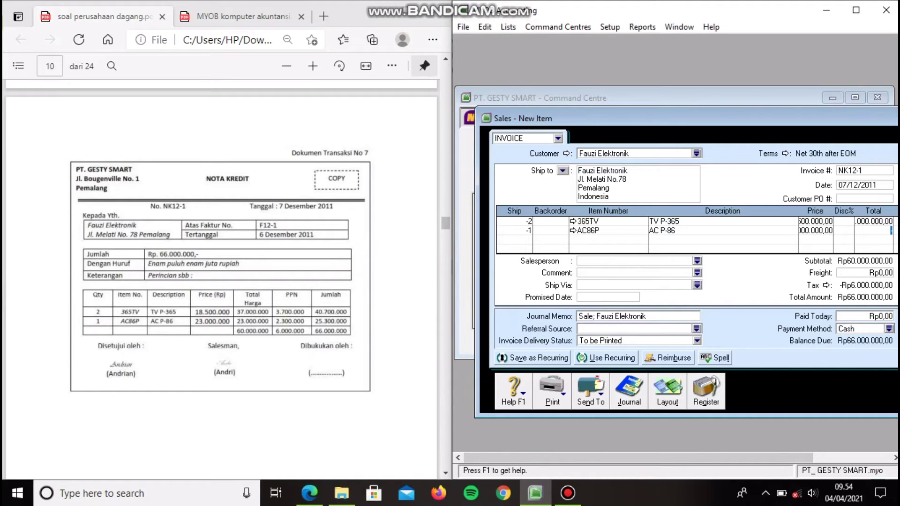
type("23000000")
scroll(675, 263, "right", 3)
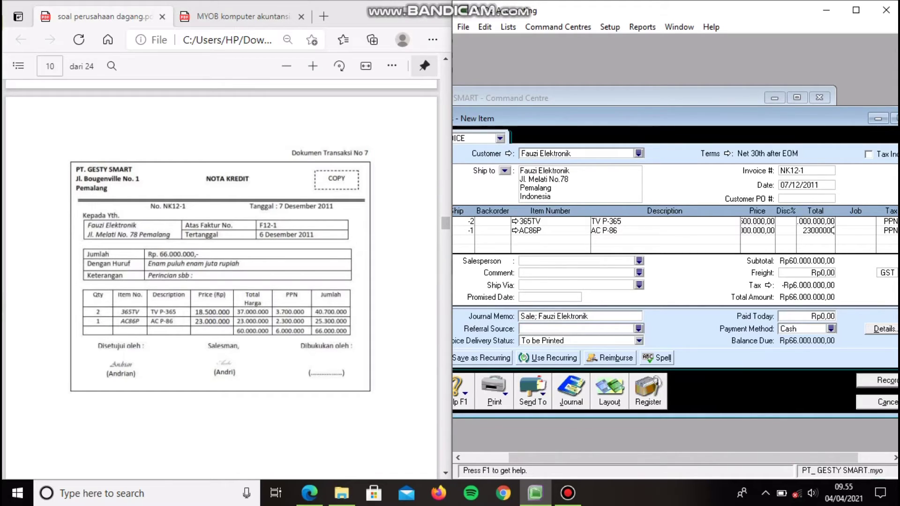
Step: Record the sales return NK12-1 and open the sales transaction journal
key("Return")
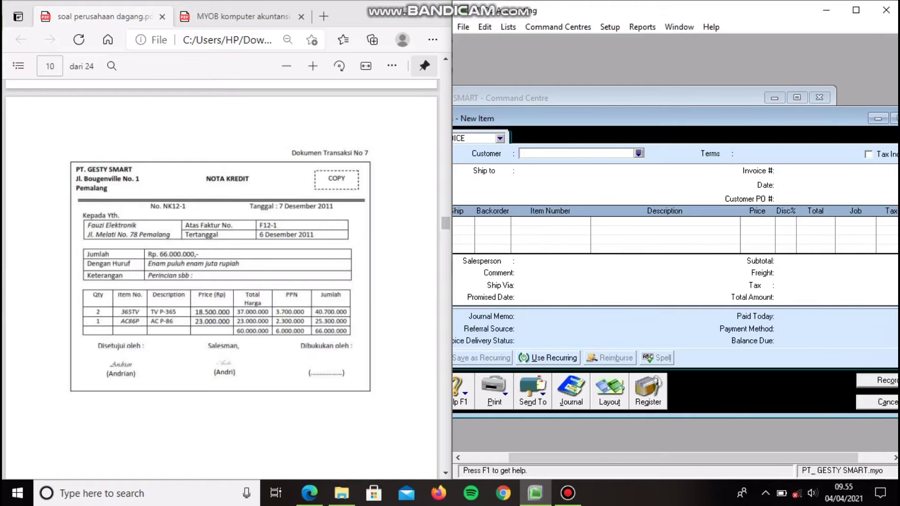
key("alt+j")
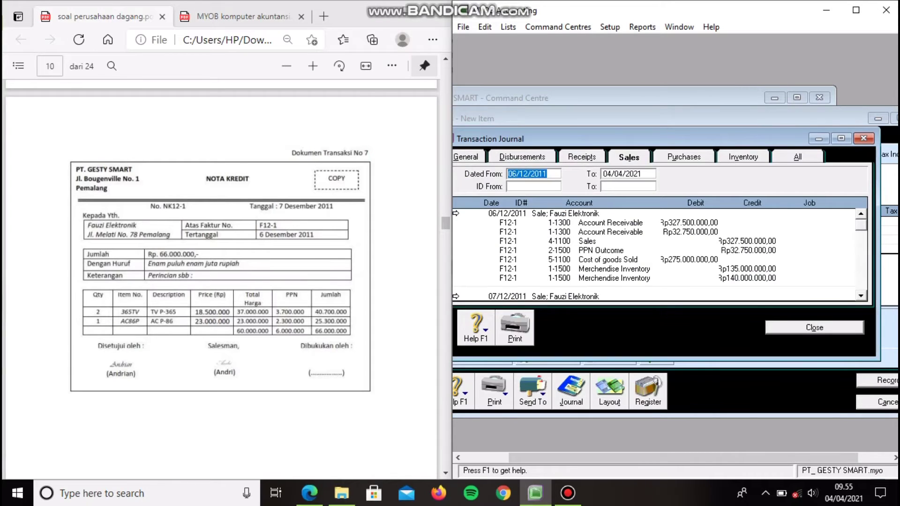
Step: Review the sales return NK12-1 entries in the sales transaction journal
scroll(657, 253, "down", 2)
scroll(657, 253, "down", 2)
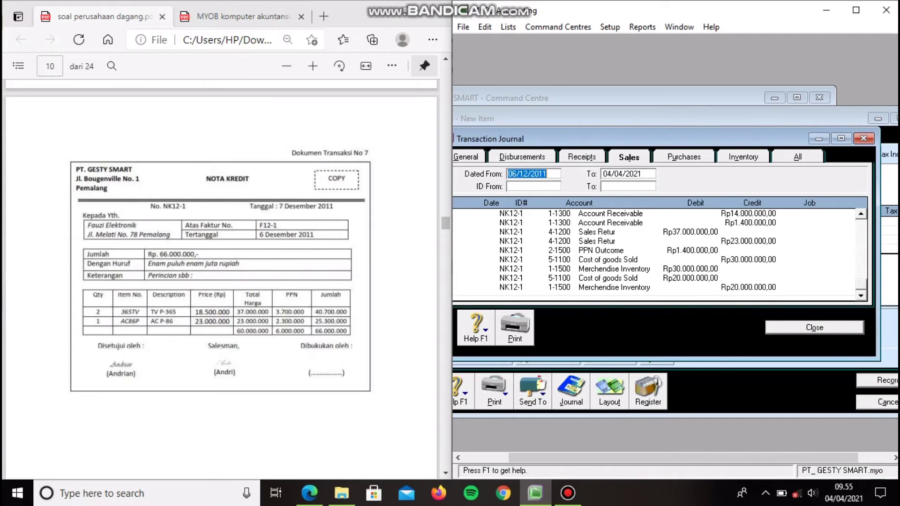
scroll(657, 254, "up", 1)
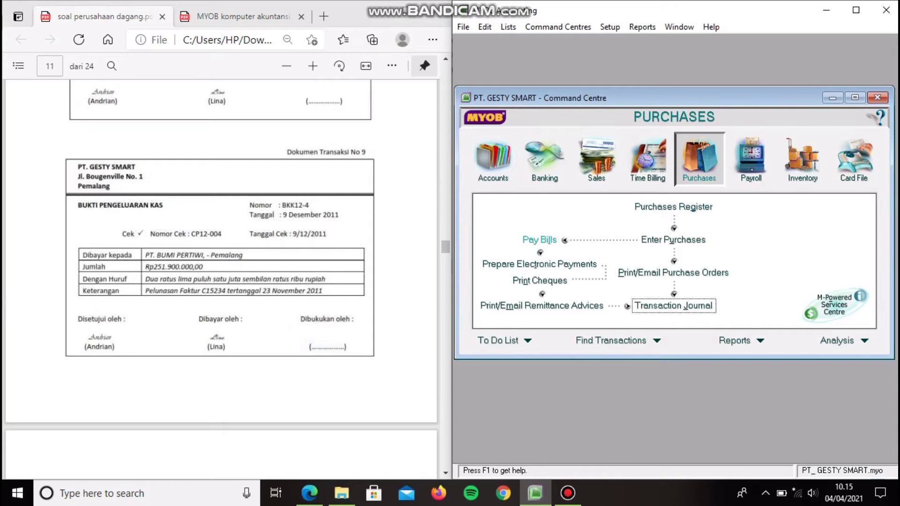
Step: Start a bill payment from Cash in Bank for supplier PT BUMI PERTIWI
left_click(540, 240)
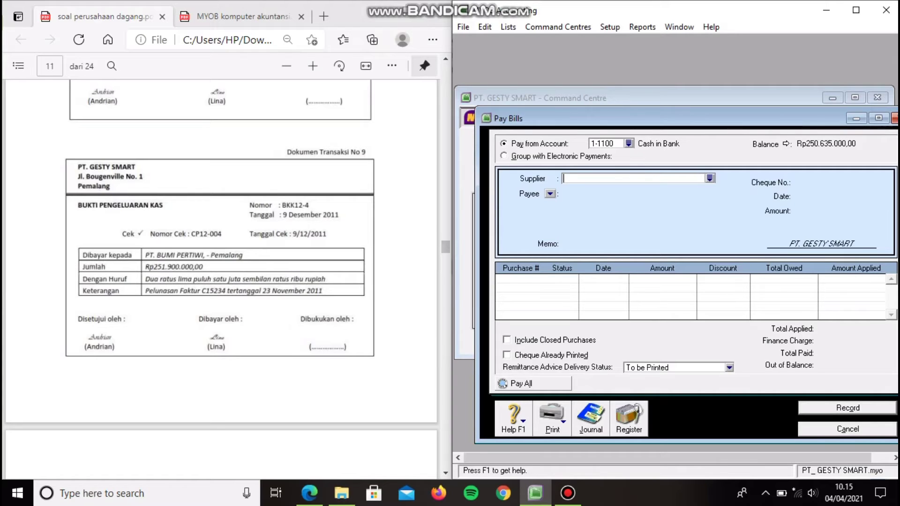
key("Tab")
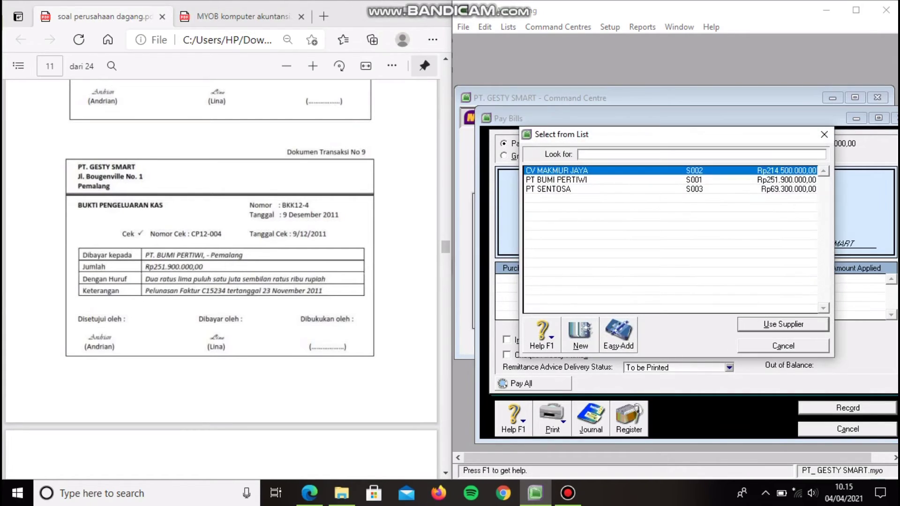
type("PT BUMI PERTIWI")
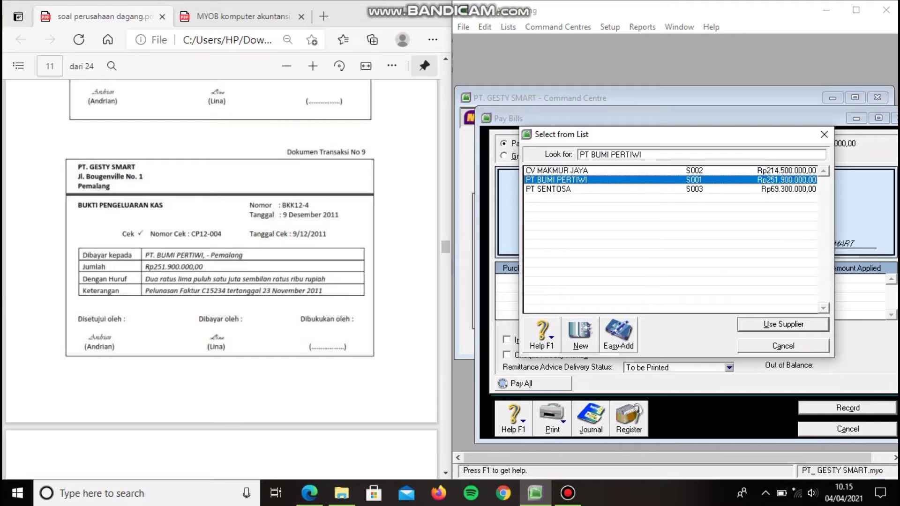
key("Return")
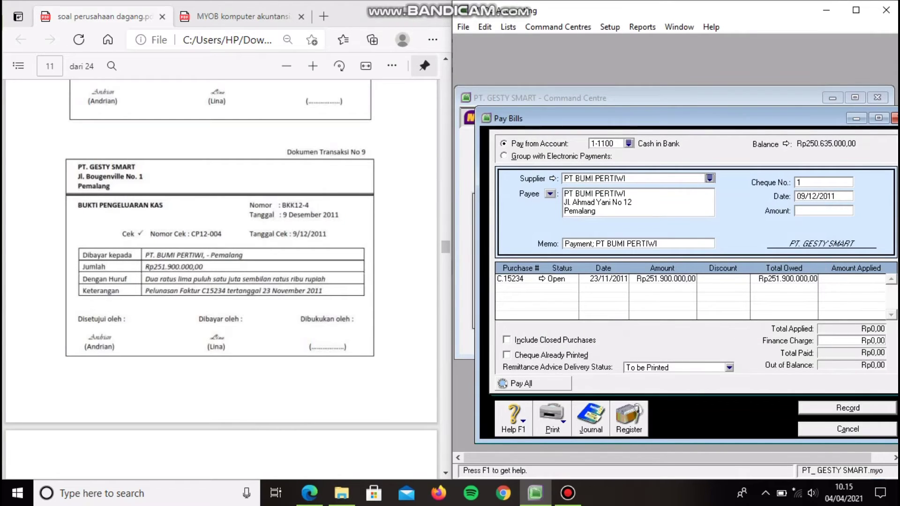
Step: Enter cheque number CP12-004 and a payment amount of 251900000 for PT BUMI PERTIWI
key("Tab")
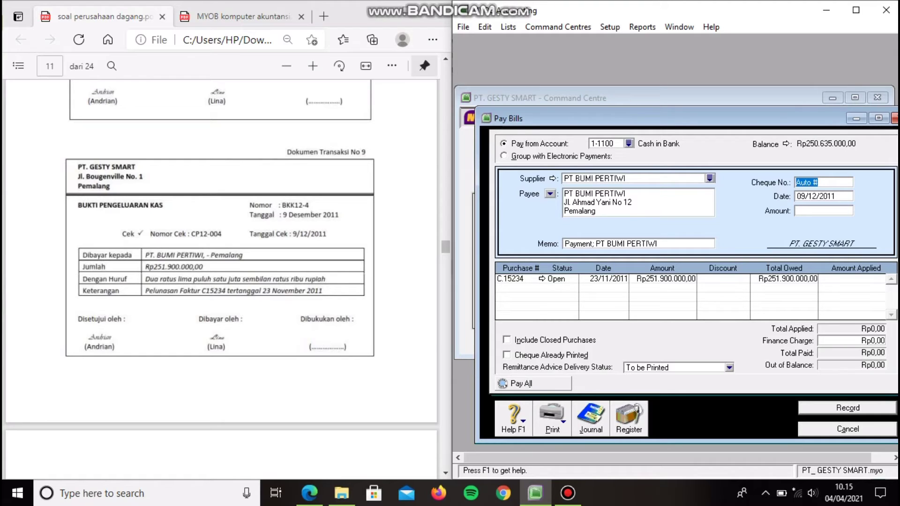
type("CP12-004")
key("Tab")
key("Tab")
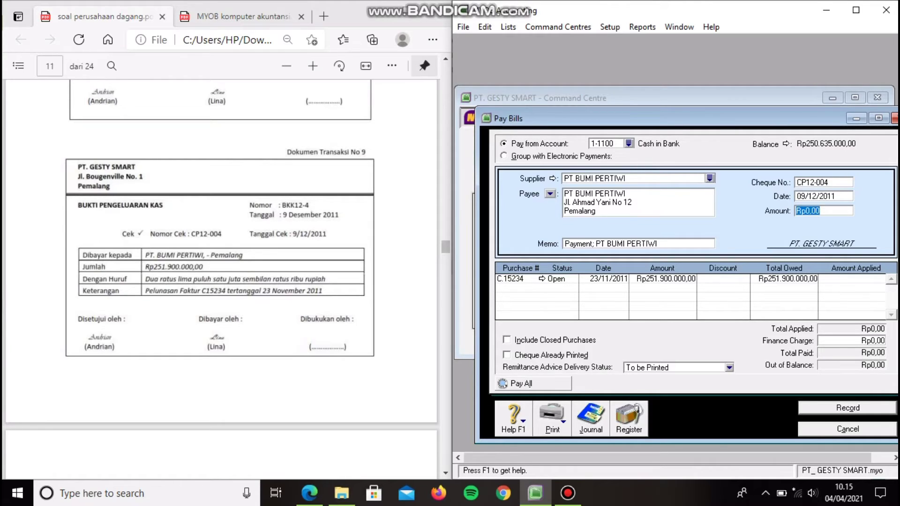
type("251900000")
key("Tab")
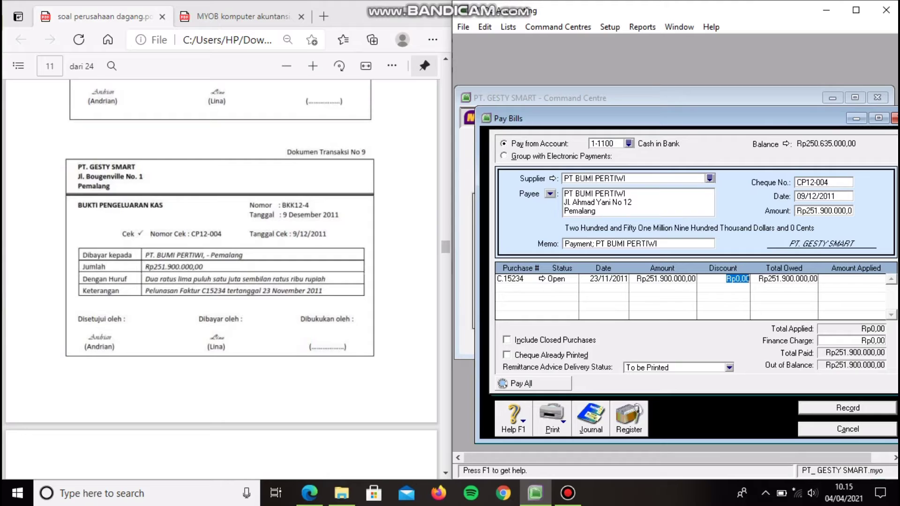
Step: Apply the full payment to purchase C.15234 without a discount and record it
key("Tab")
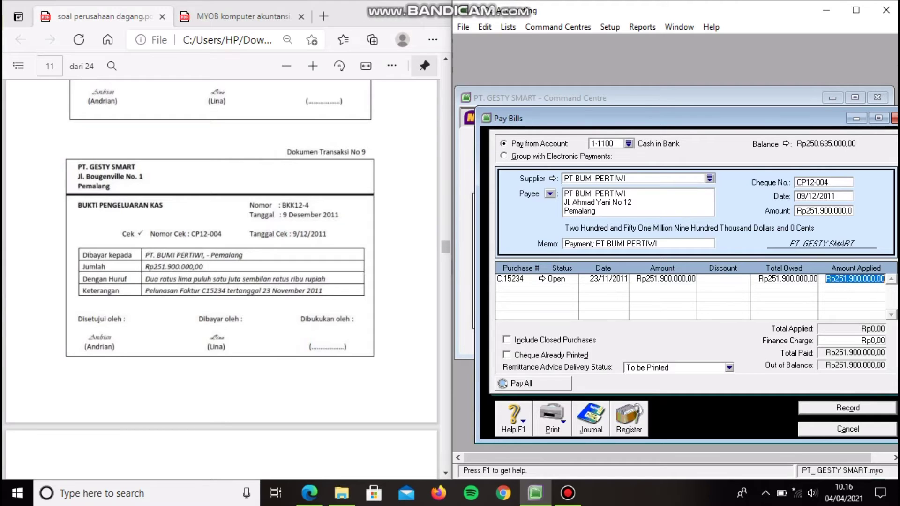
key("Tab")
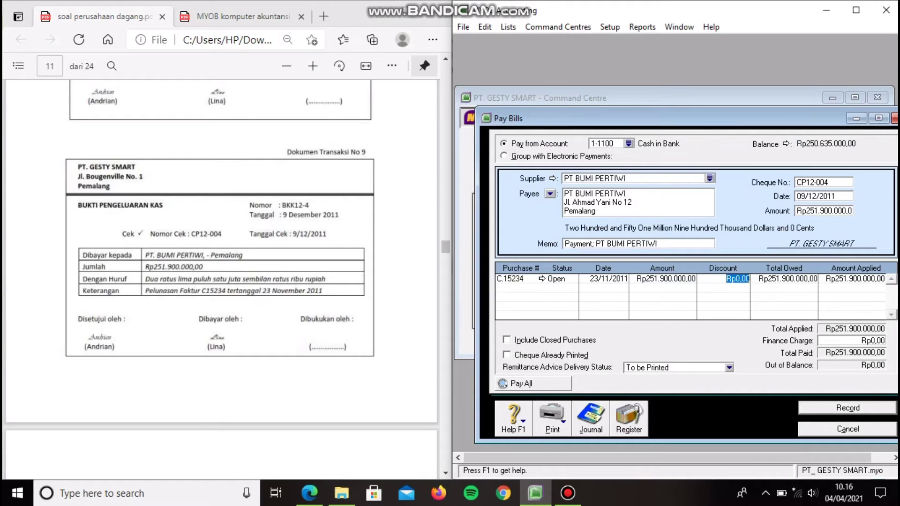
key("Return")
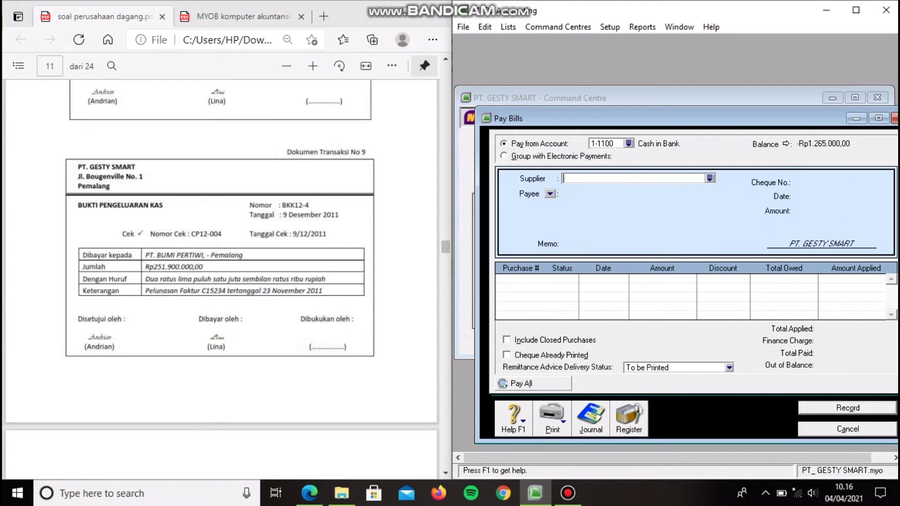
Step: Open the disbursements transaction journal and review the PT BUMI PERTIWI payment entry
key("alt+j")
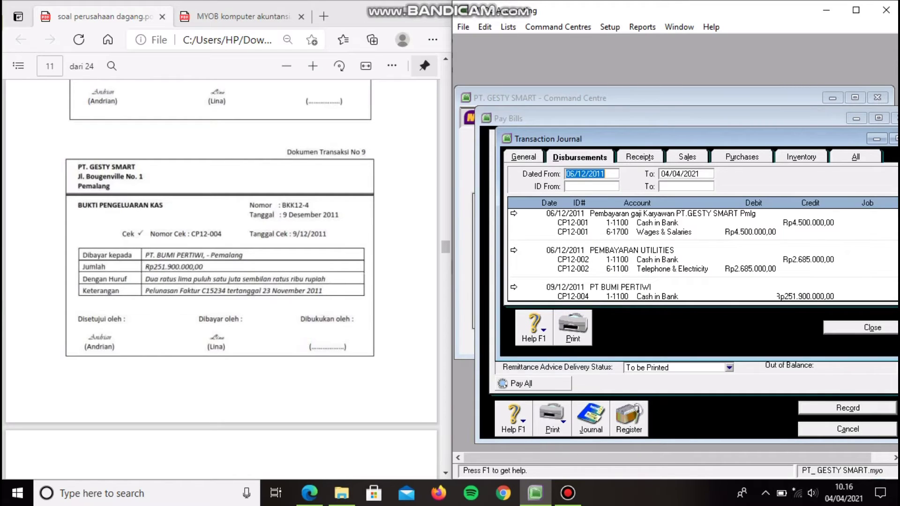
left_click_drag(666, 457, 703, 457)
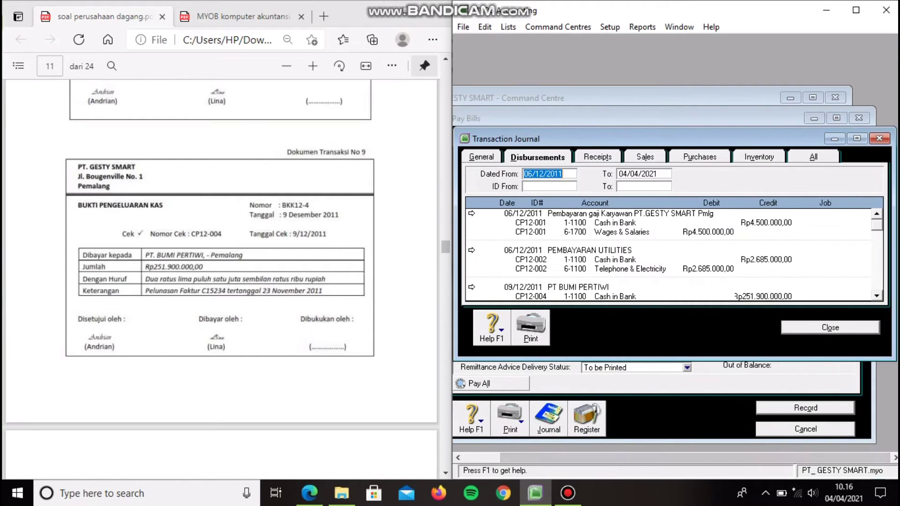
scroll(675, 255, "down", 2)
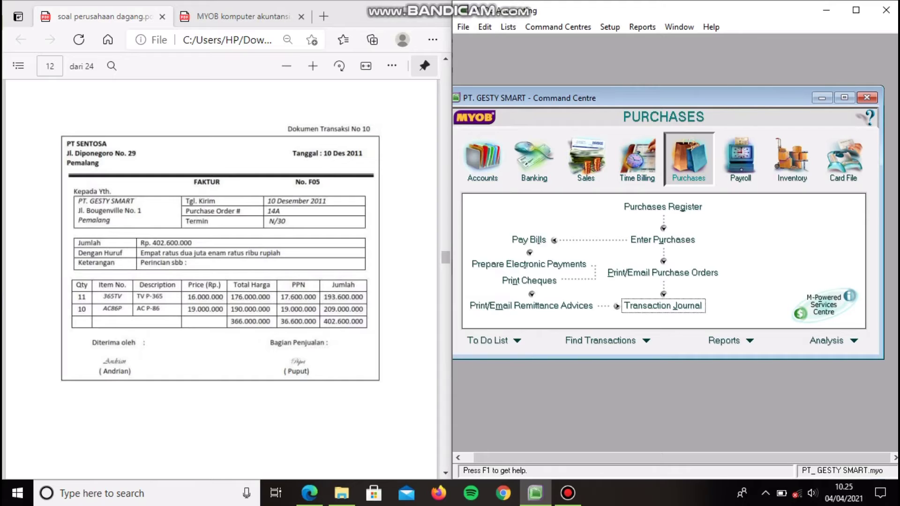
Step: Start a purchase bill for supplier PT SENTOSA with purchase number 14A, dated 10/12/2011
left_click(663, 239)
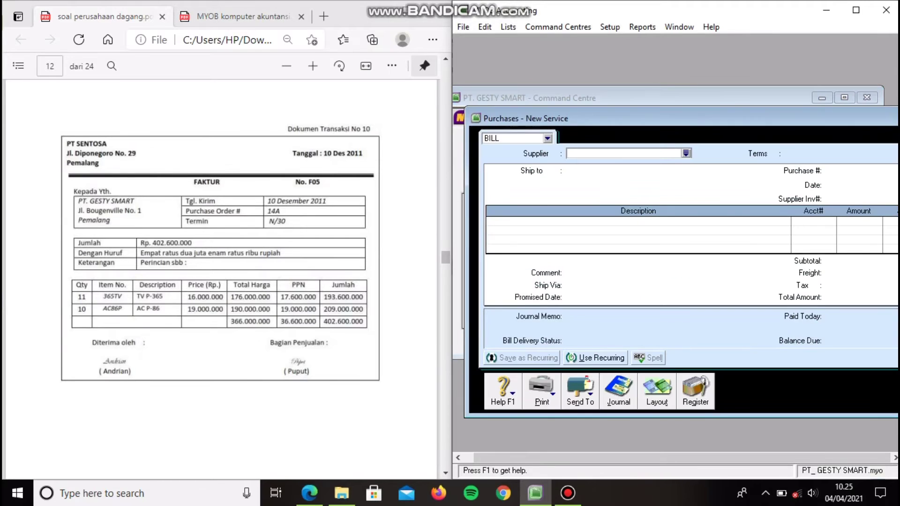
left_click(687, 153)
type("PT SENTOSA")
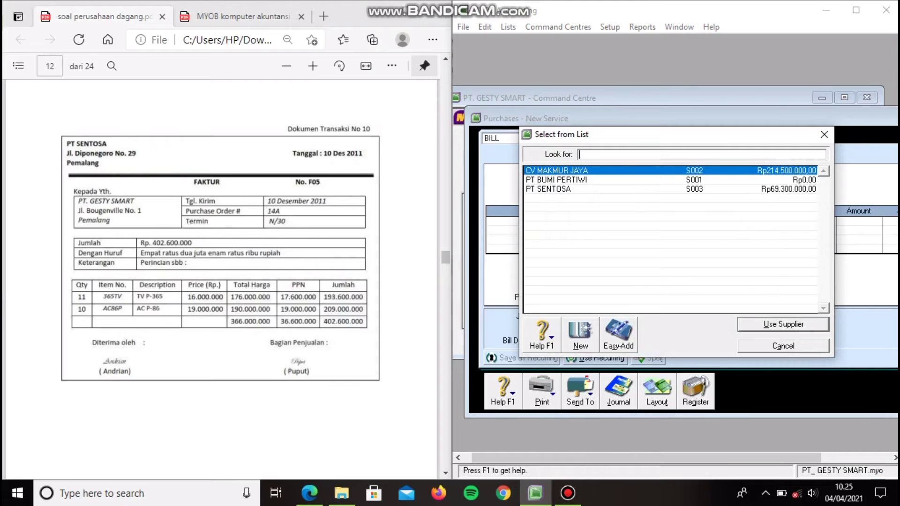
key("Return")
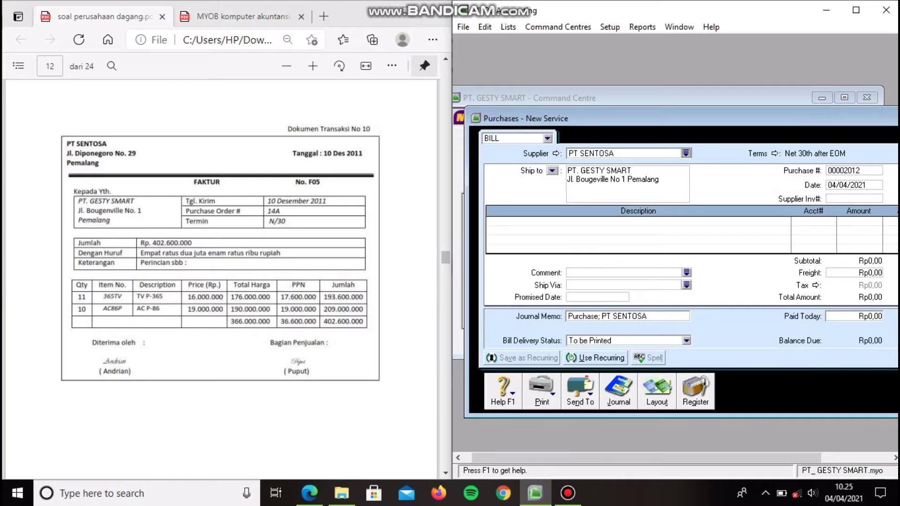
key("Tab")
type("14A")
key("Tab")
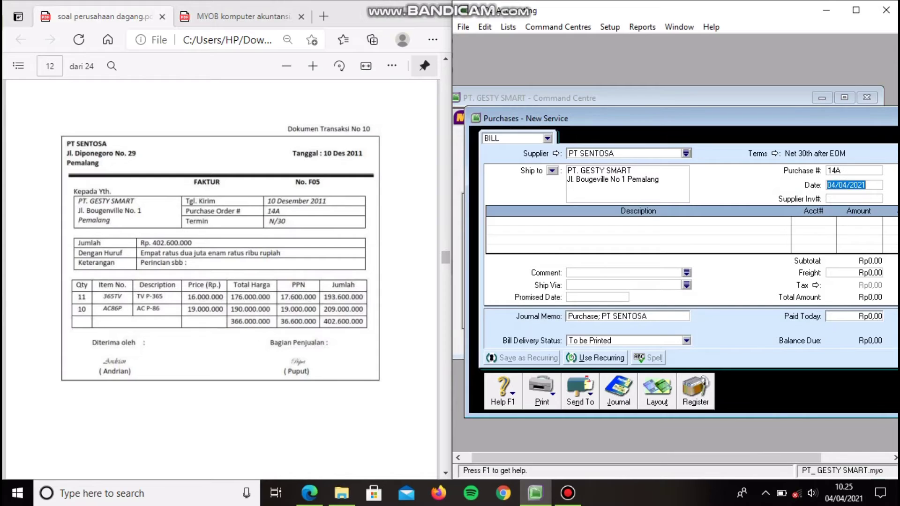
type("10/12/2011")
Step: Set the bill's credit terms to payment in a given number of days, with 30 balance due days
left_click(774, 154)
left_click(799, 160)
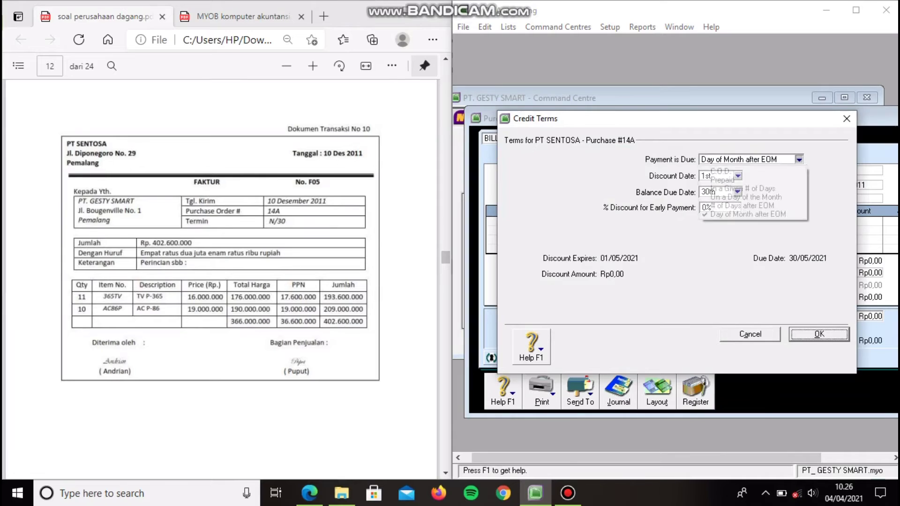
key("Return")
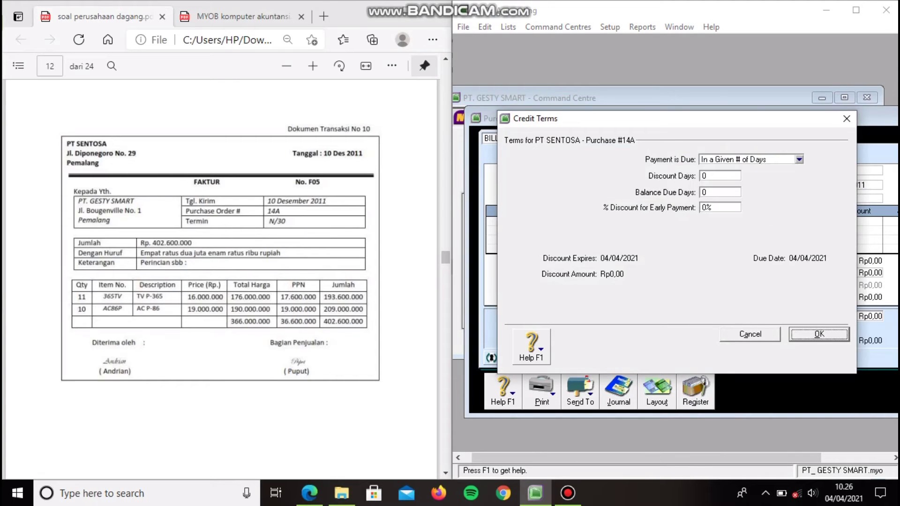
left_click(708, 193)
type("30")
key("Return")
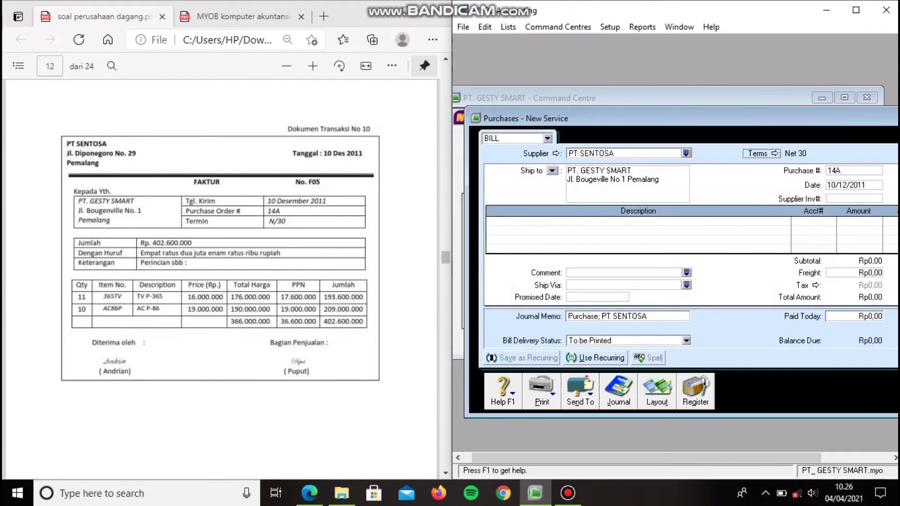
Step: Enter F05 as the supplier invoice number and switch the bill to the Item layout
left_click(854, 185)
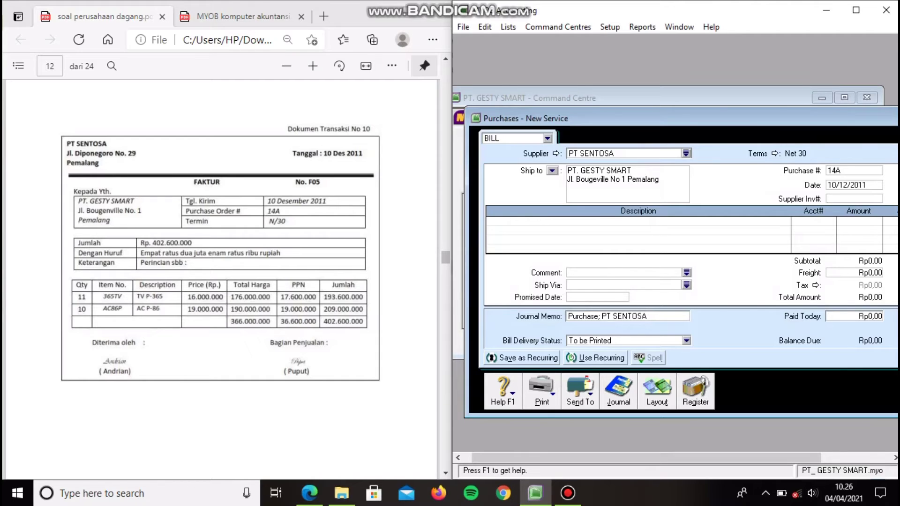
key("Tab")
type("F05")
key("alt+u")
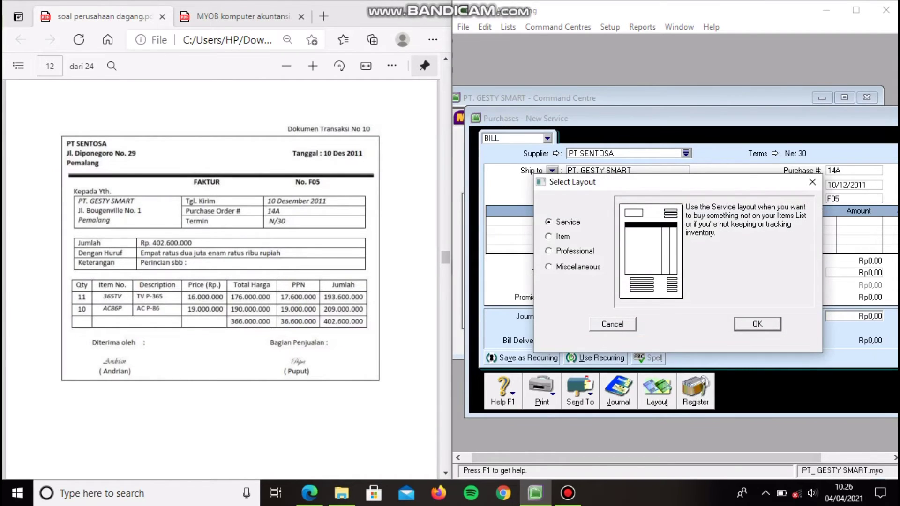
left_click(549, 236)
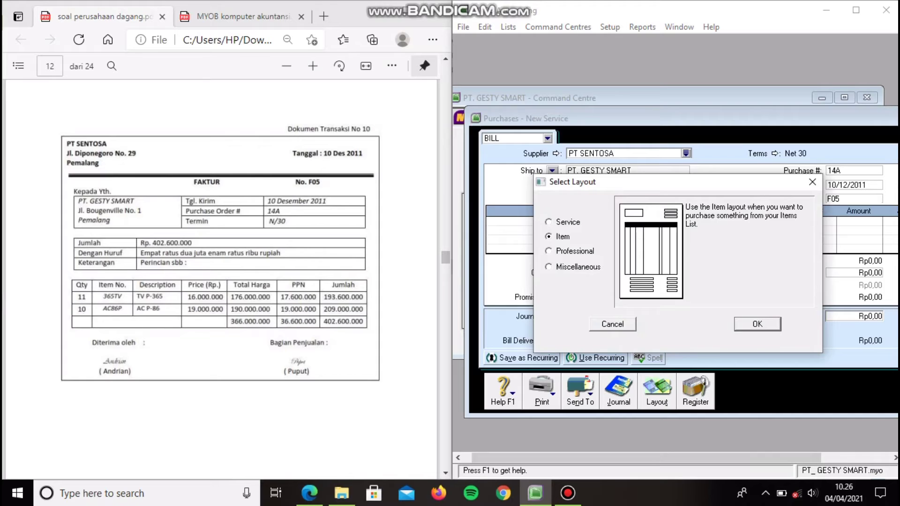
key("Return")
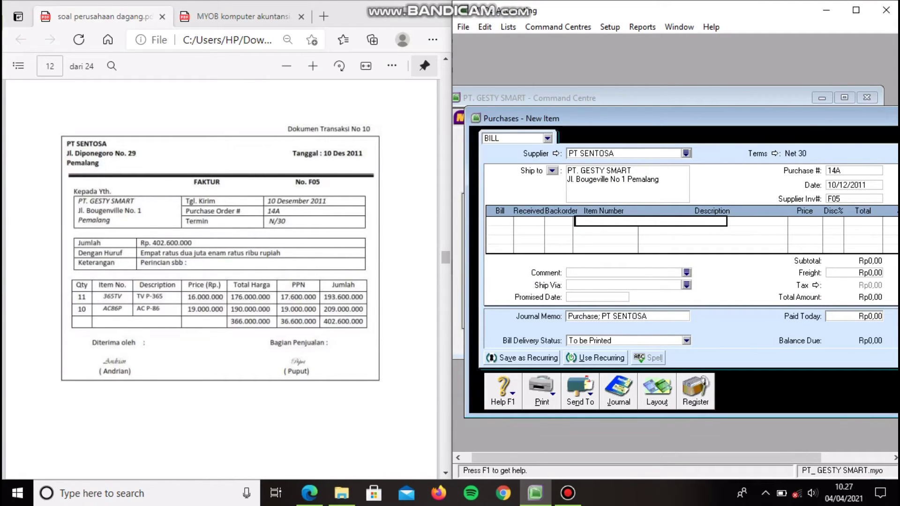
Step: Add items 365TV and AC86P as two lines on the purchase bill
key("Tab")
key("Return")
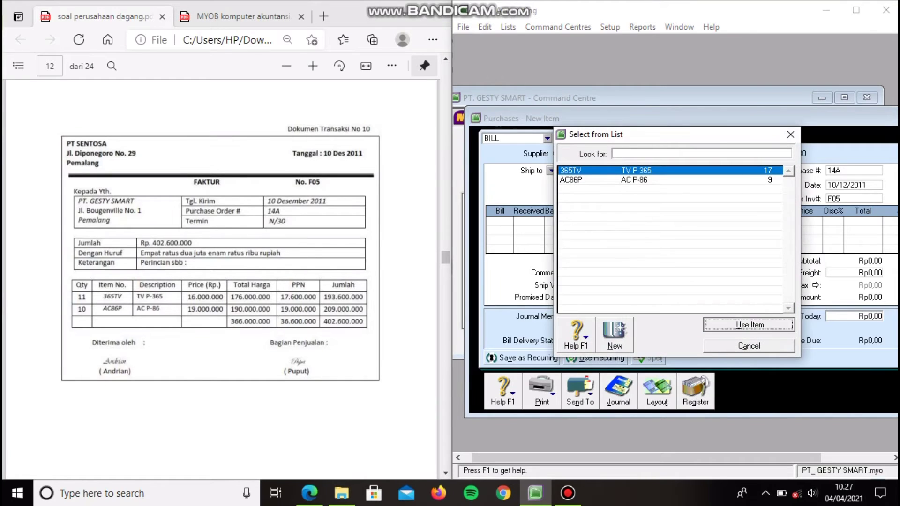
left_click(604, 231)
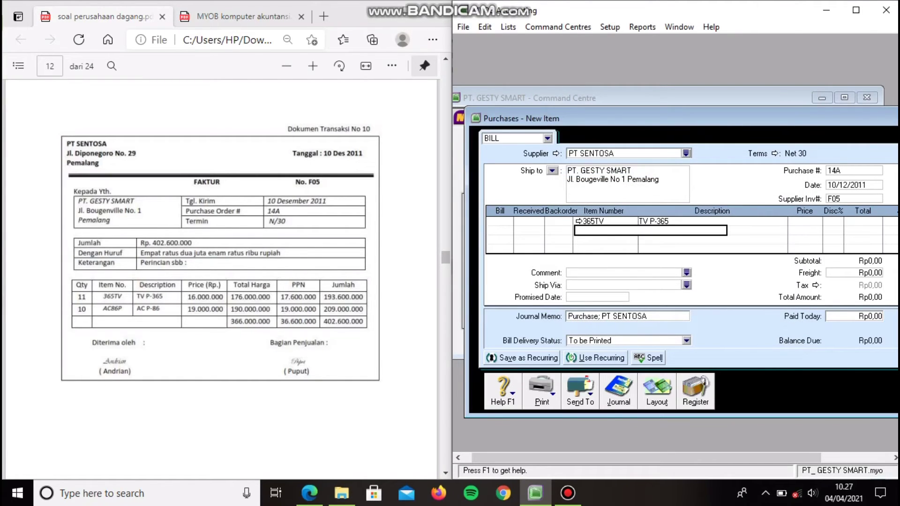
type("A")
key("BackSpace")
key("BackSpace")
key("Tab")
type("AC86P")
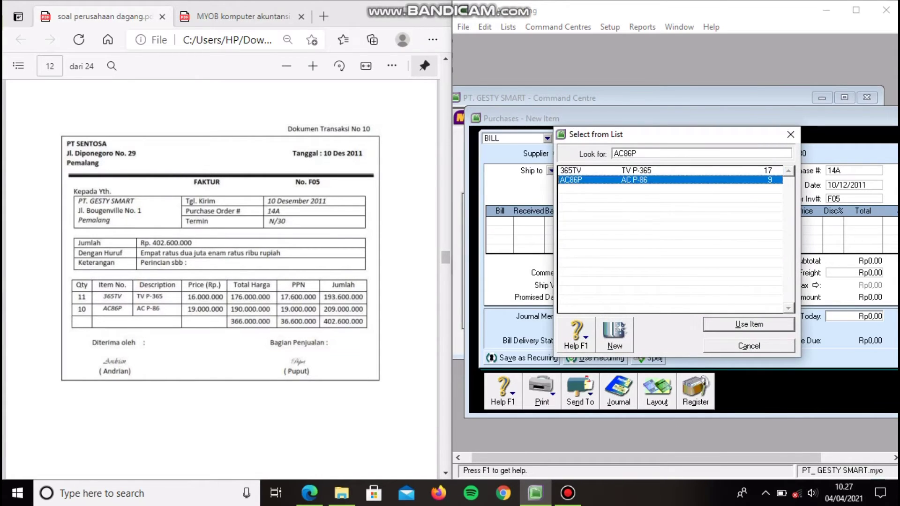
key("Return")
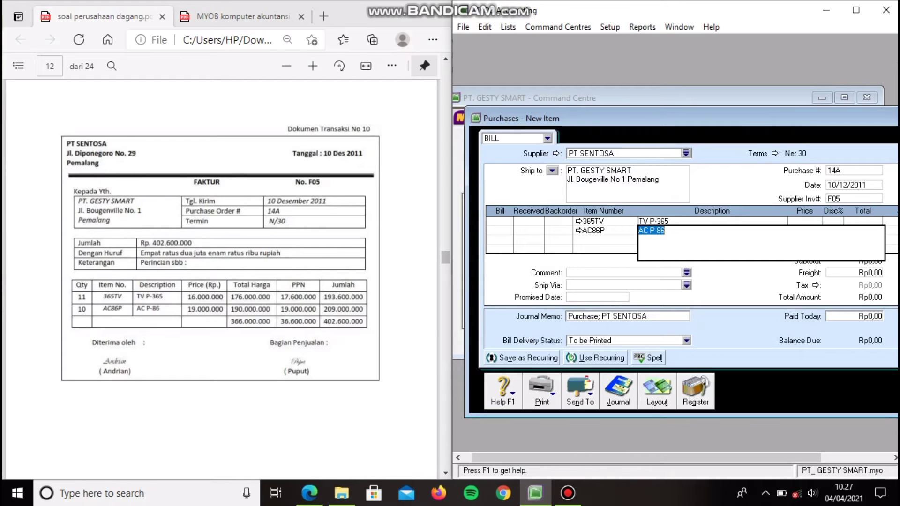
Step: Set the billed quantities to 11 for 365TV and 10 for AC86P
left_click(489, 222)
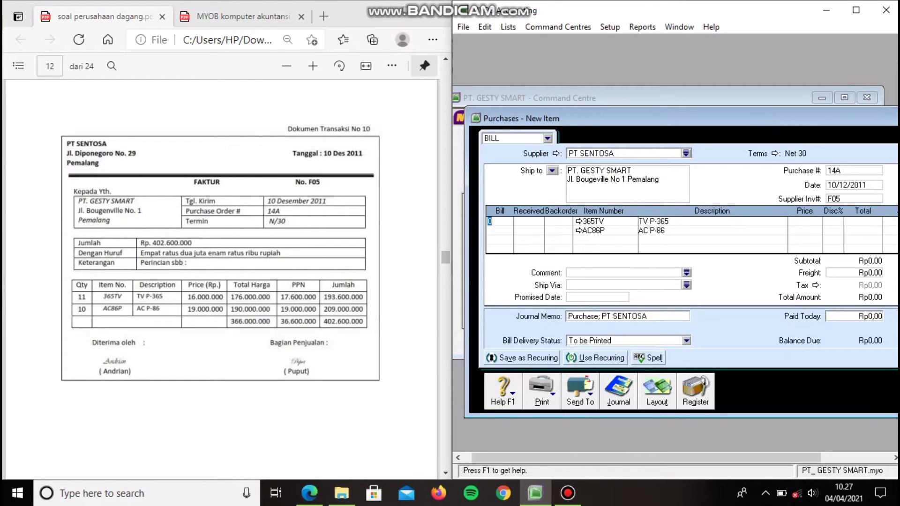
type("11")
left_click(489, 231)
type("10")
Step: Enter unit prices of 16000000 for 365TV and 19000000 for AC86P on the bill
left_click_drag(646, 458, 715, 458)
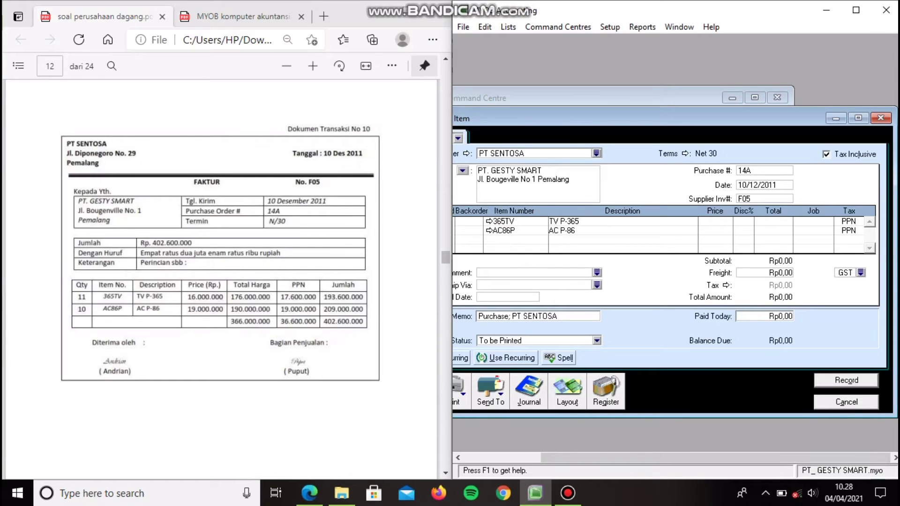
left_click(715, 231)
left_click(711, 222)
type("16000000")
key("Down")
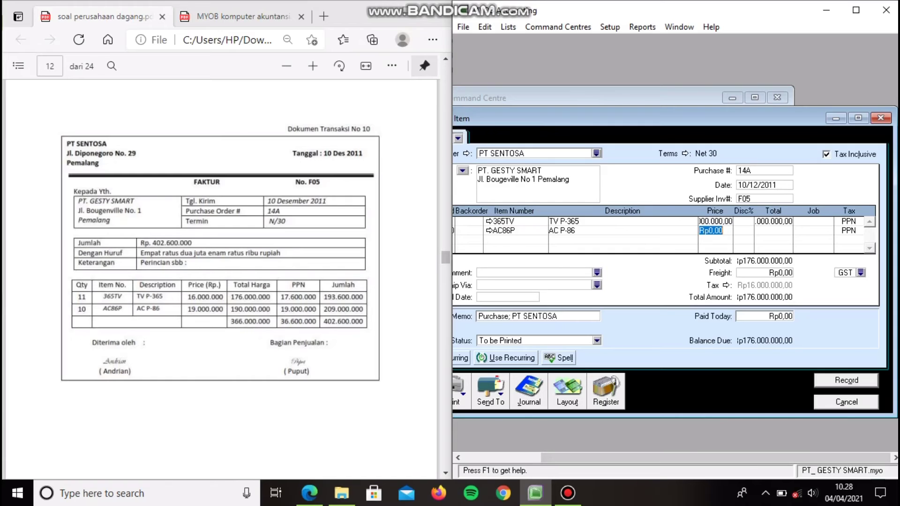
type("19000000")
left_click(478, 272)
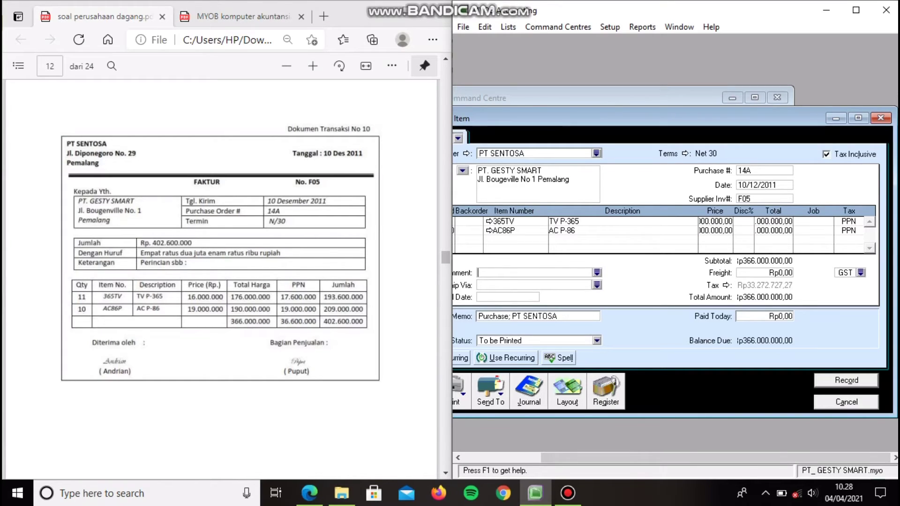
scroll(676, 258, "left", 3)
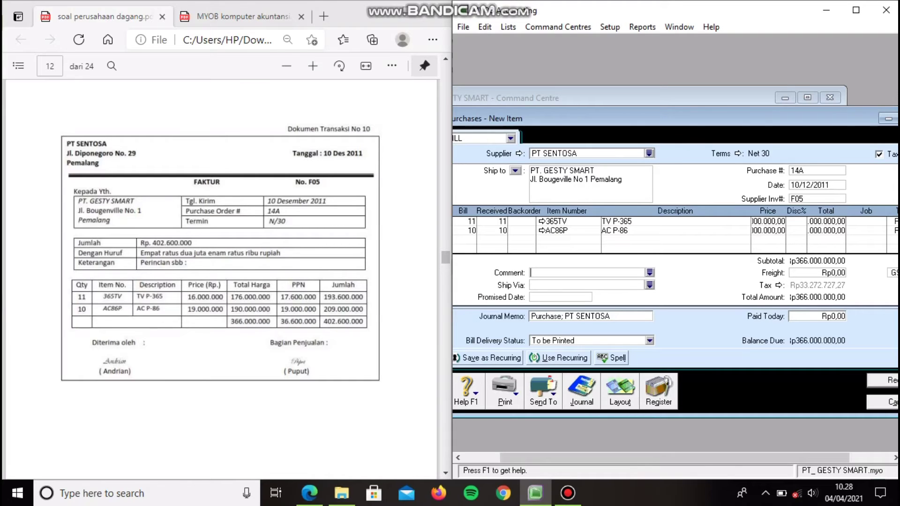
Step: Make the PT SENTOSA purchase bill tax-exclusive and record it
scroll(675, 274, "right", 2)
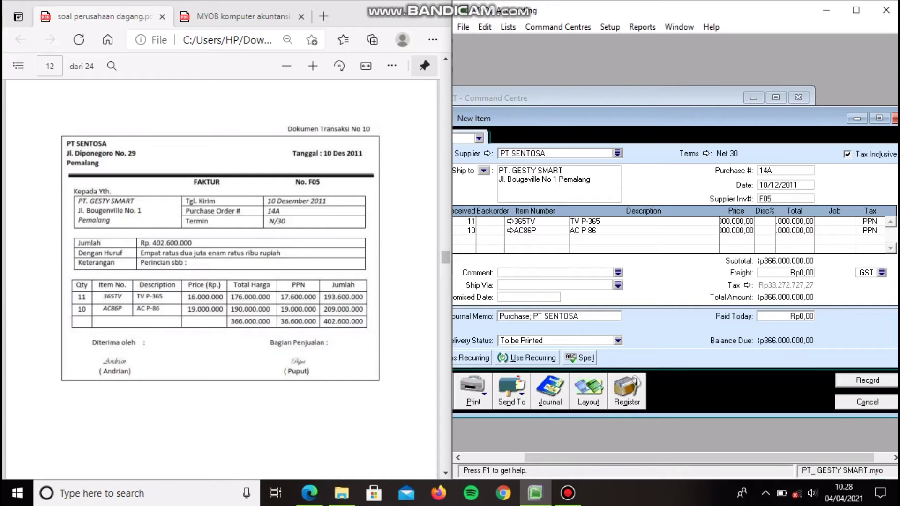
left_click(847, 154)
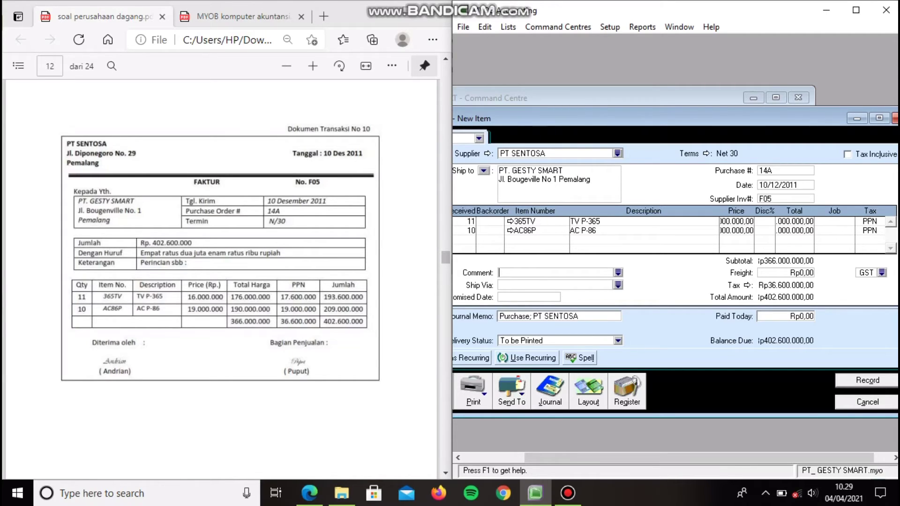
key("Return")
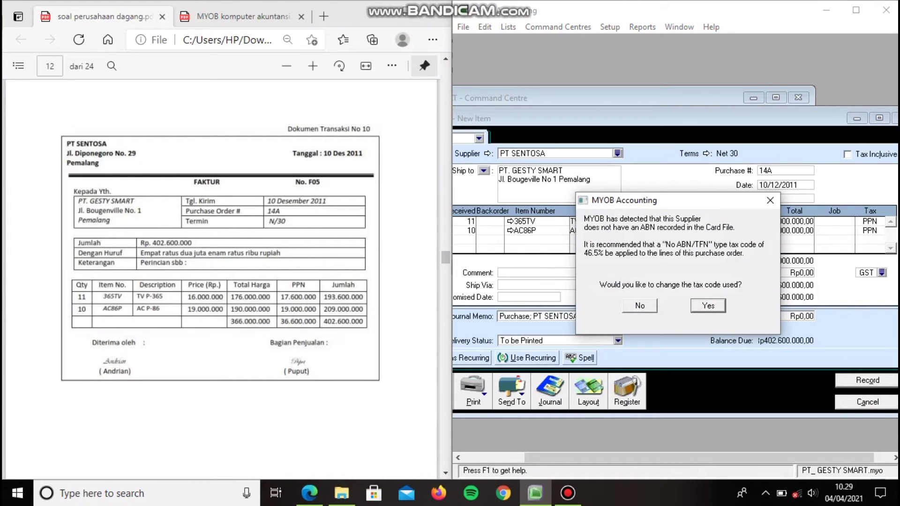
key("Return")
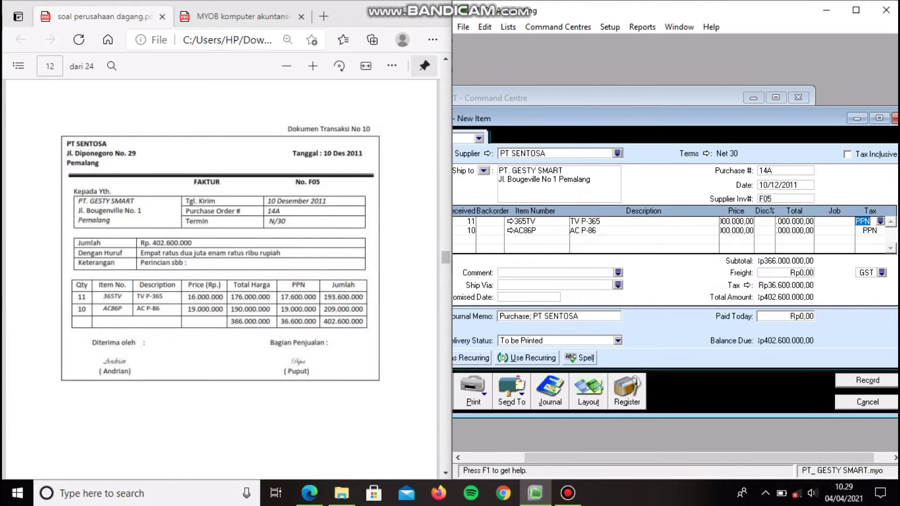
key("Return")
key("Return")
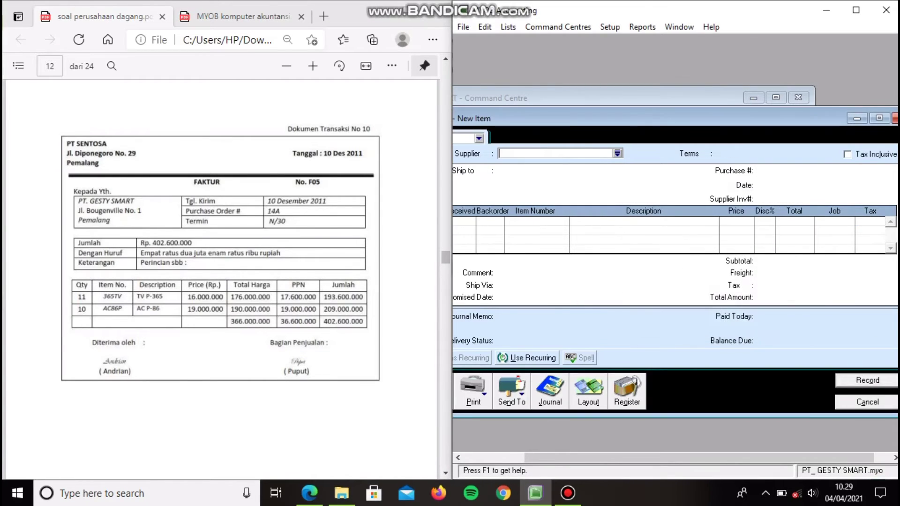
Step: Review all recorded transactions in the Transaction Journal
key("alt+j")
key("alt+a")
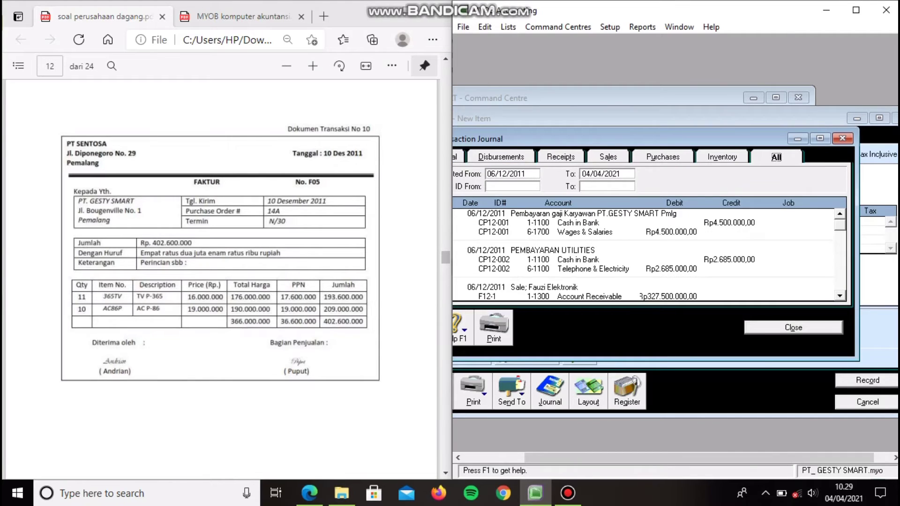
left_click_drag(840, 226, 840, 285)
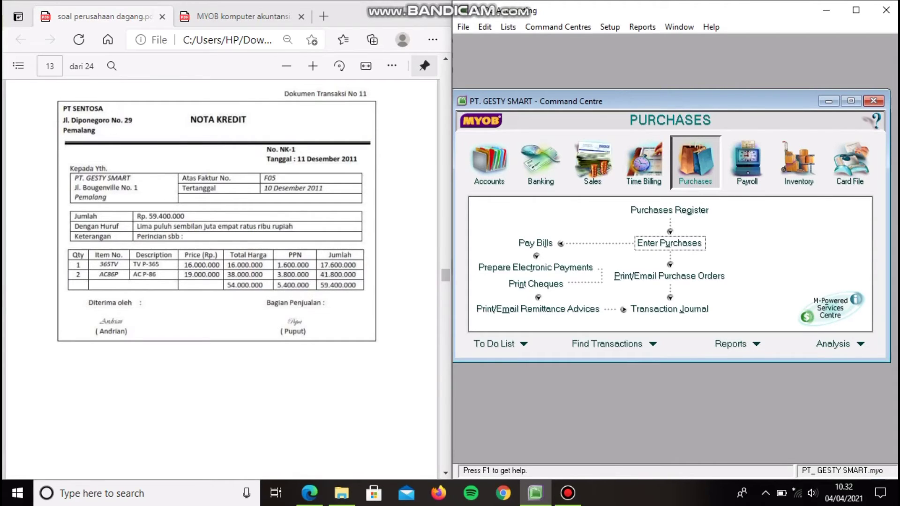
Step: Start a new purchase bill for supplier PT SENTOSA
left_click(669, 244)
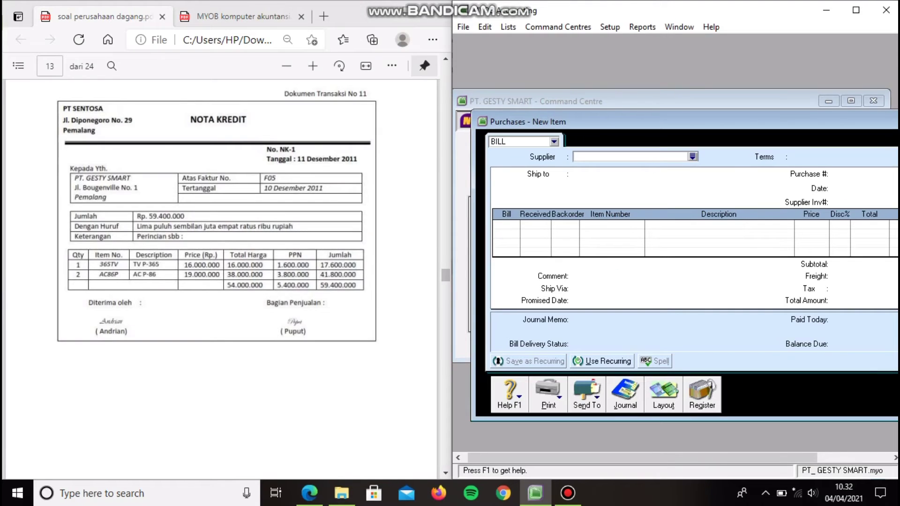
type("PT SENTOSA")
key("Tab")
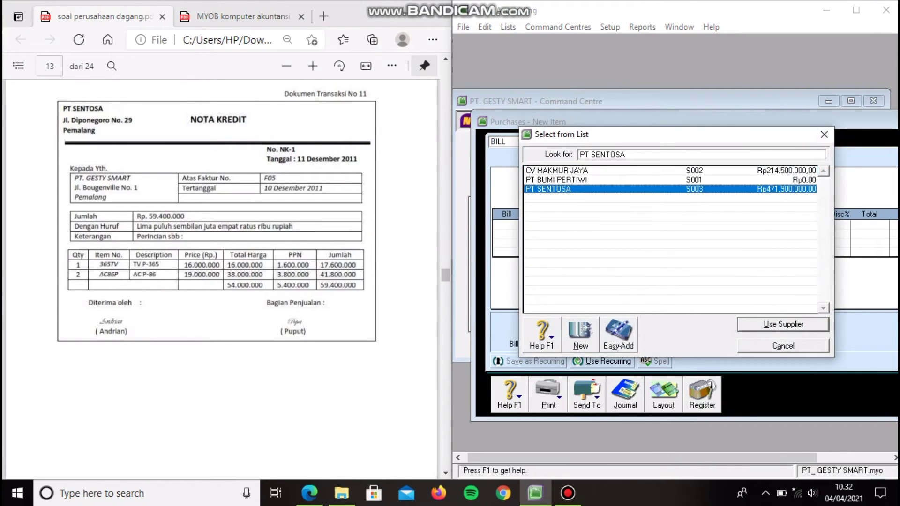
key("Return")
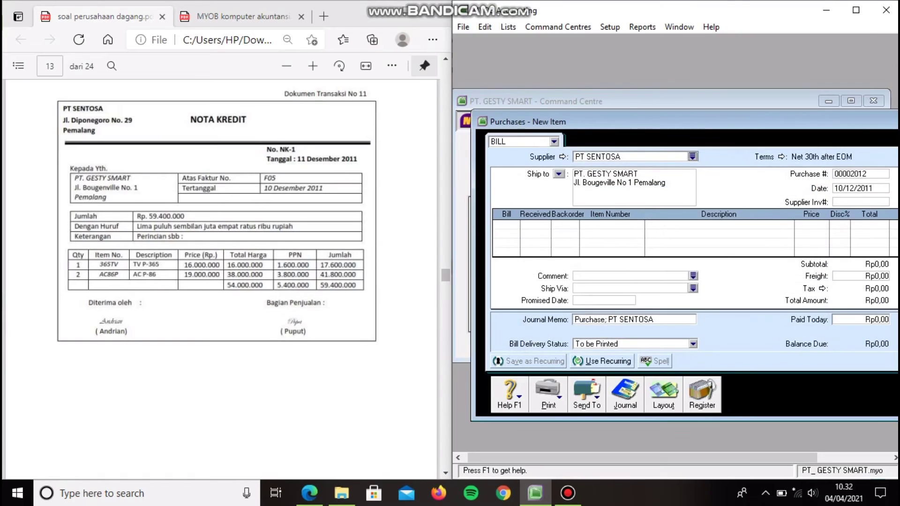
Step: Set the bill's credit terms to In a Given # of Days with 30 balance due days
key("Tab")
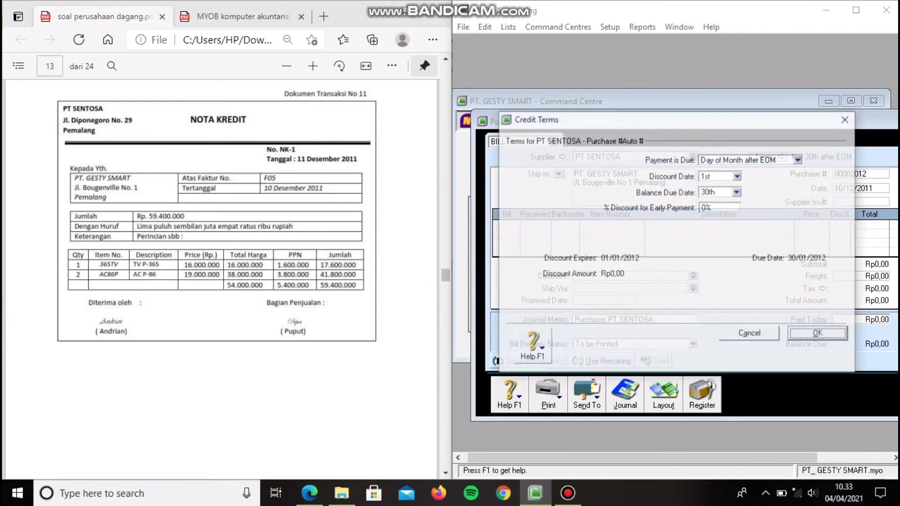
key("alt+Down")
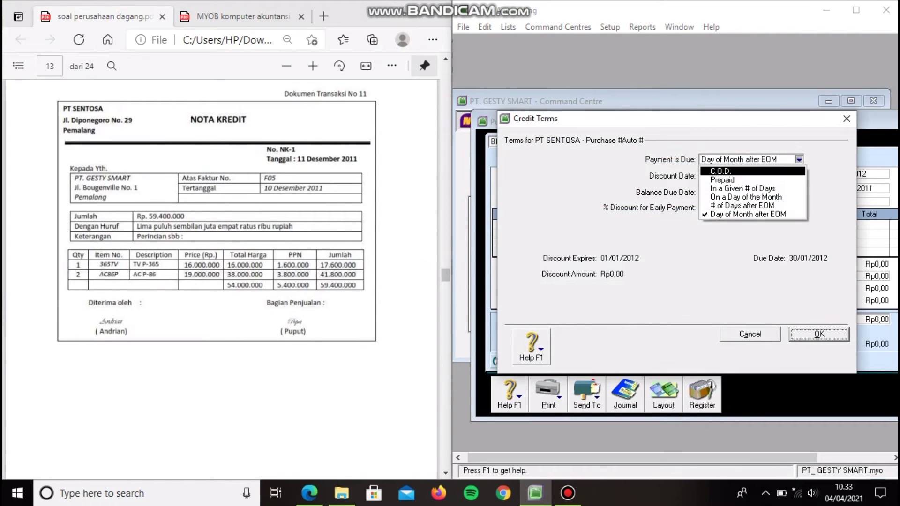
key("Up")
key("Up")
key("Up")
key("Return")
key("Tab")
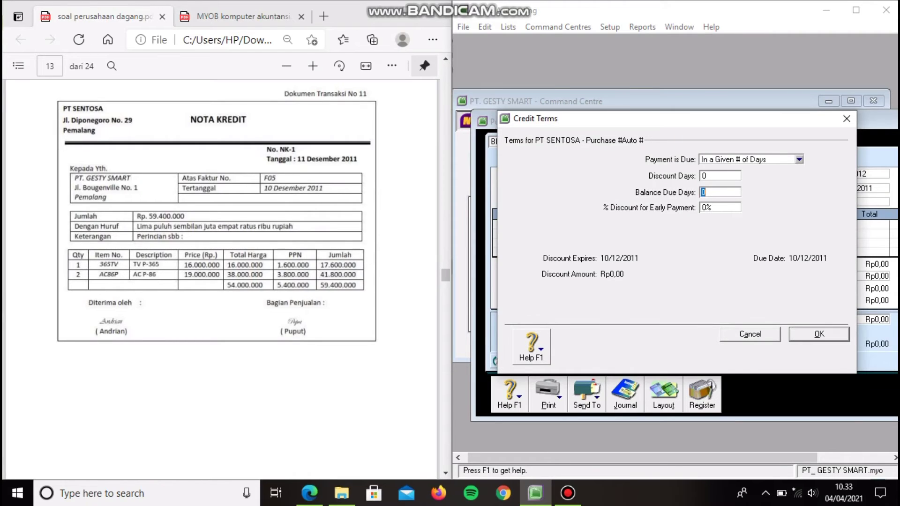
type("30")
key("Return")
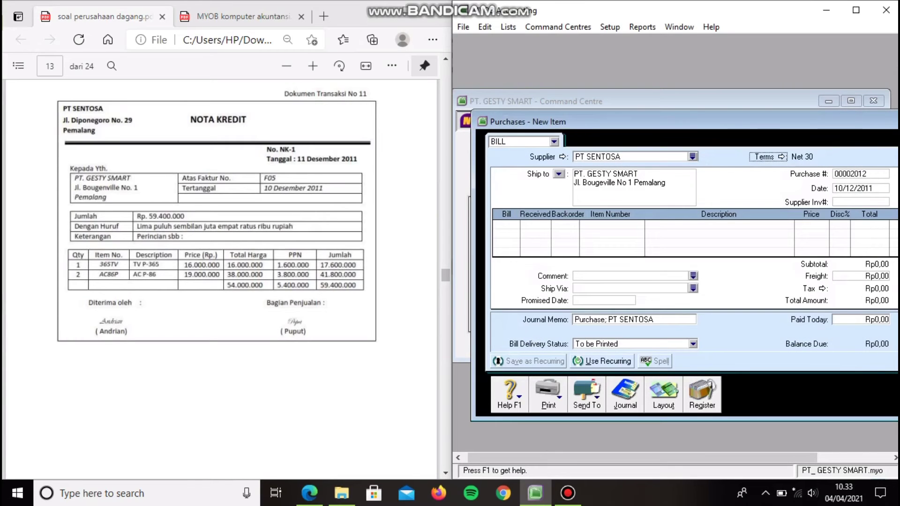
Step: Set the bill's purchase number to NK-1 and its date to 11/12/2011
key("Tab")
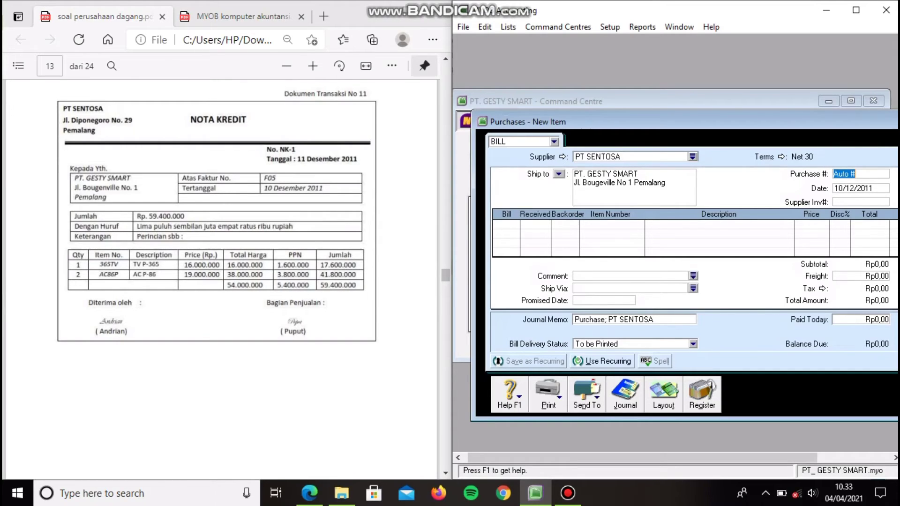
type("NK-1")
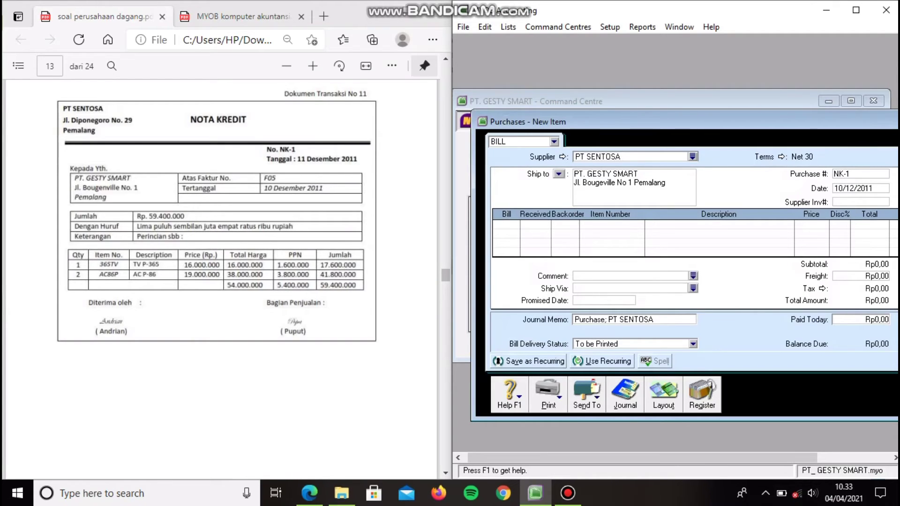
key("Tab")
left_click(860, 188)
key("Left")
key("Left")
key("Left")
key("Left")
key("Left")
key("BackSpace")
type("1")
Step: Enter F05 as the supplier invoice number of the return bill
key("Tab")
type("F05")
key("Tab")
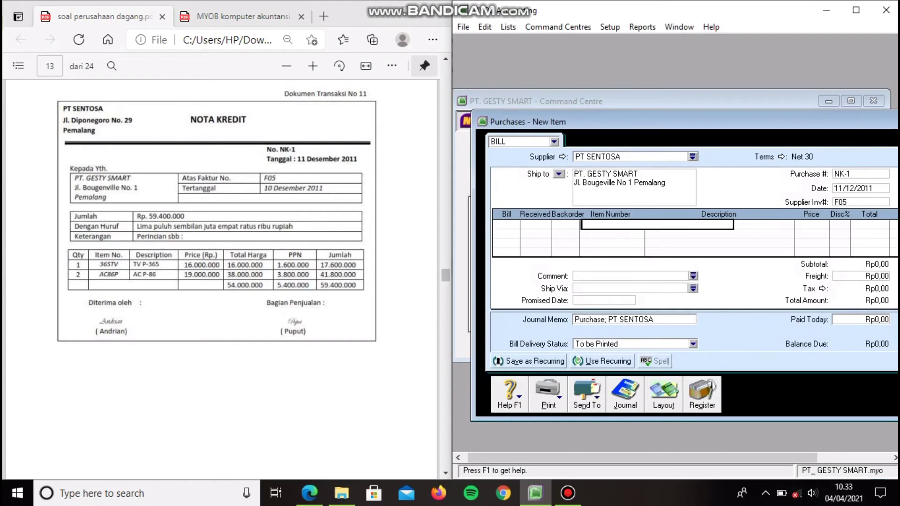
Step: Add items 365TV and AC86P as two lines on the return bill
type("T")
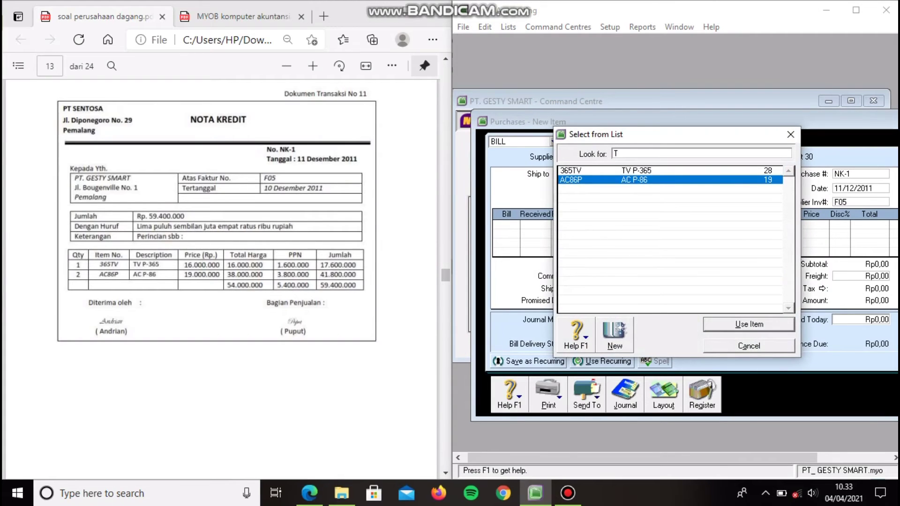
key("BackSpace")
type("365TV")
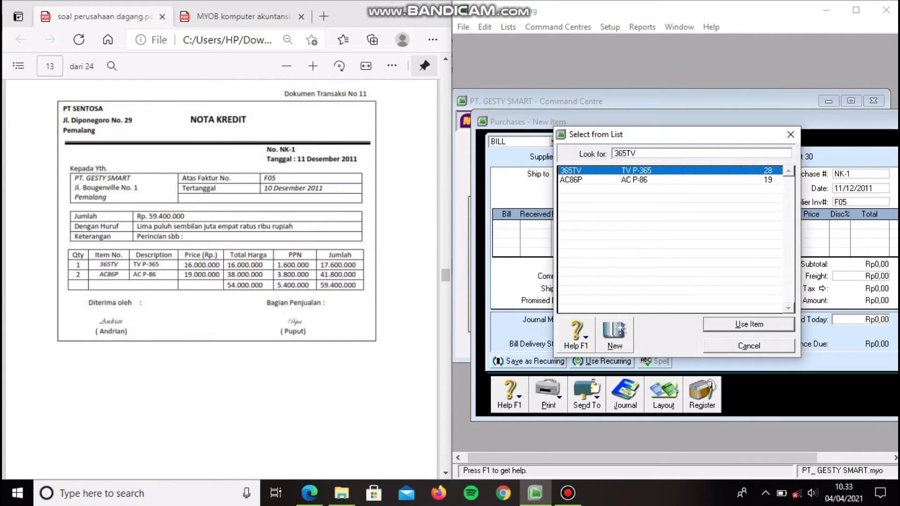
key("Return")
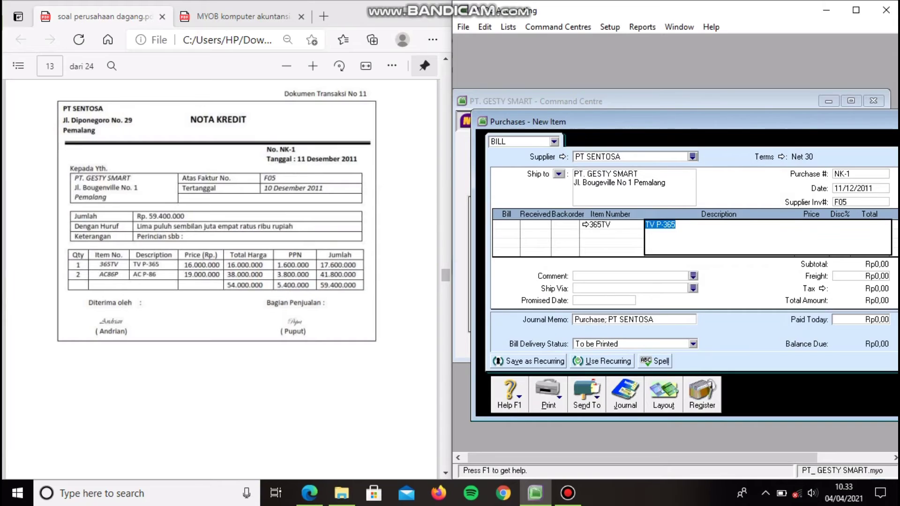
key("shift+Tab")
key("Down")
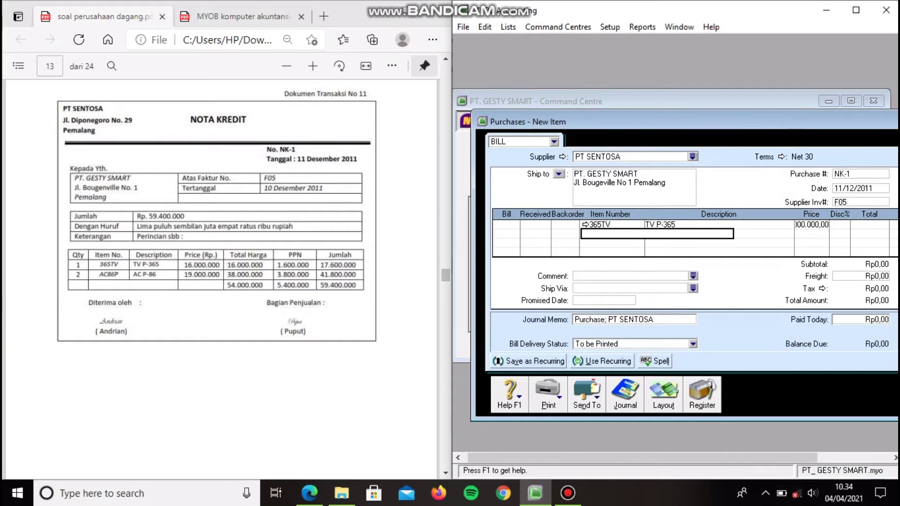
key("Return")
type("AC86P")
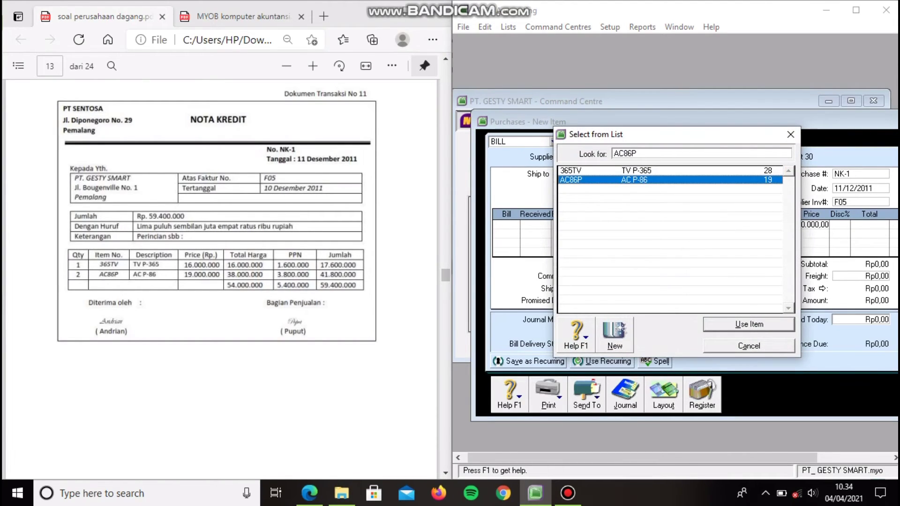
key("Return")
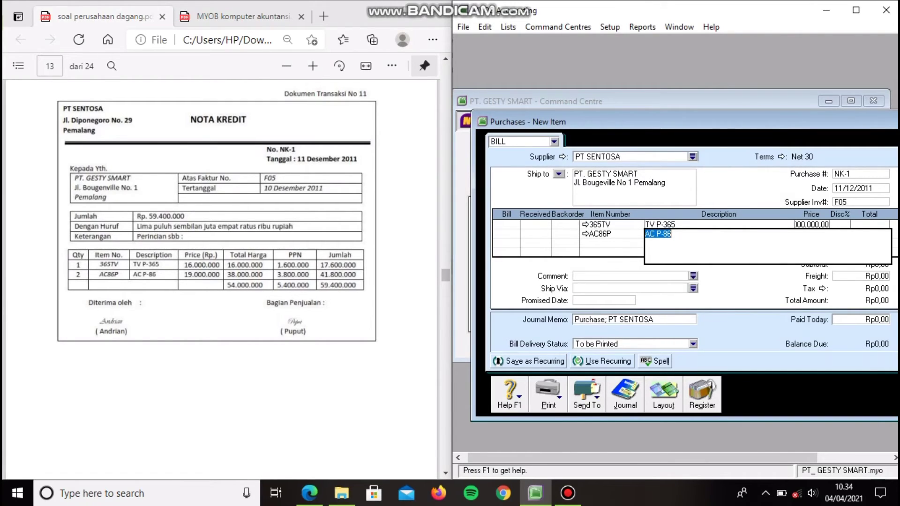
Step: Set the billed quantities to -1 for 365TV and -2 for AC86P
left_click(497, 225)
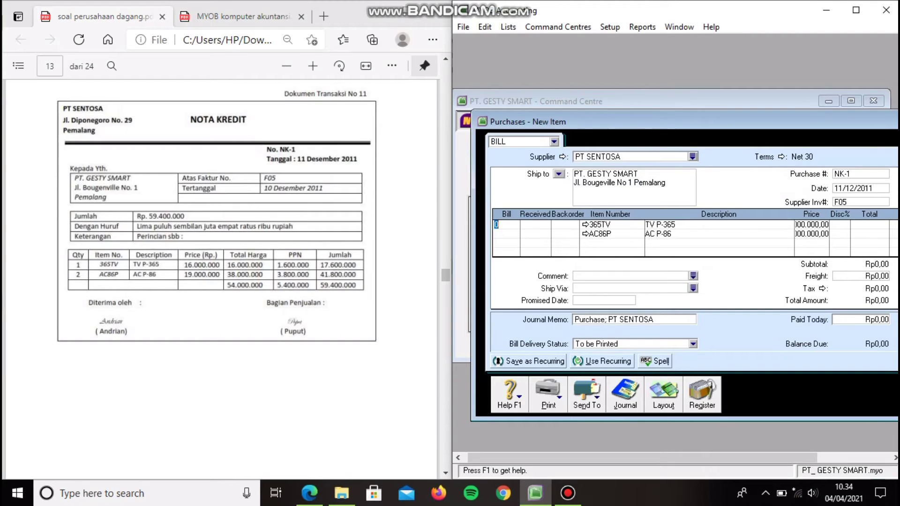
key("BackSpace")
type("-1")
left_click(496, 233)
type("-2")
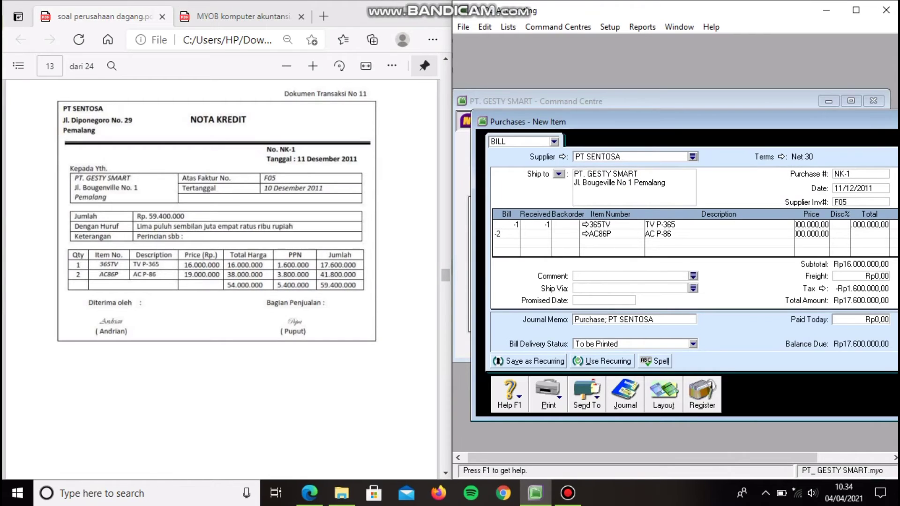
key("Tab")
left_click_drag(642, 458, 695, 458)
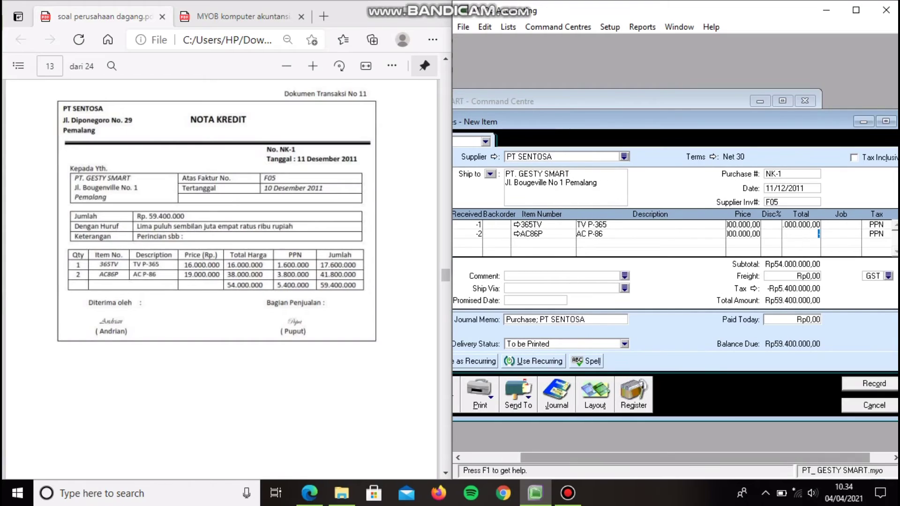
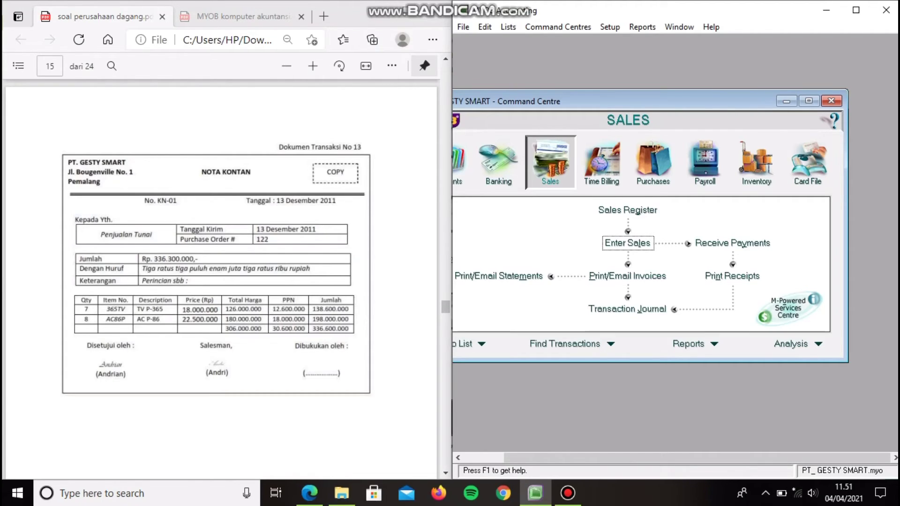
Step: Start a new sales invoice and create a customer card named Penjualan Tunai from its customer list
left_click(628, 243)
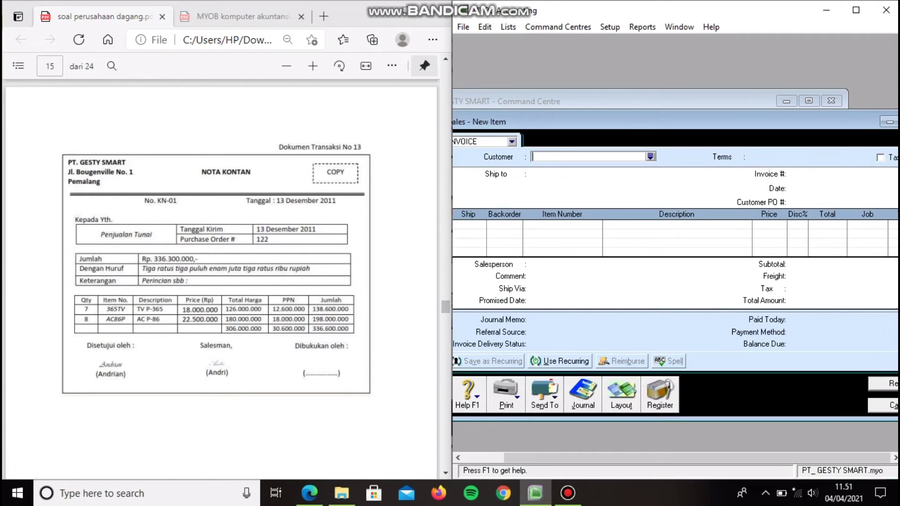
key("Tab")
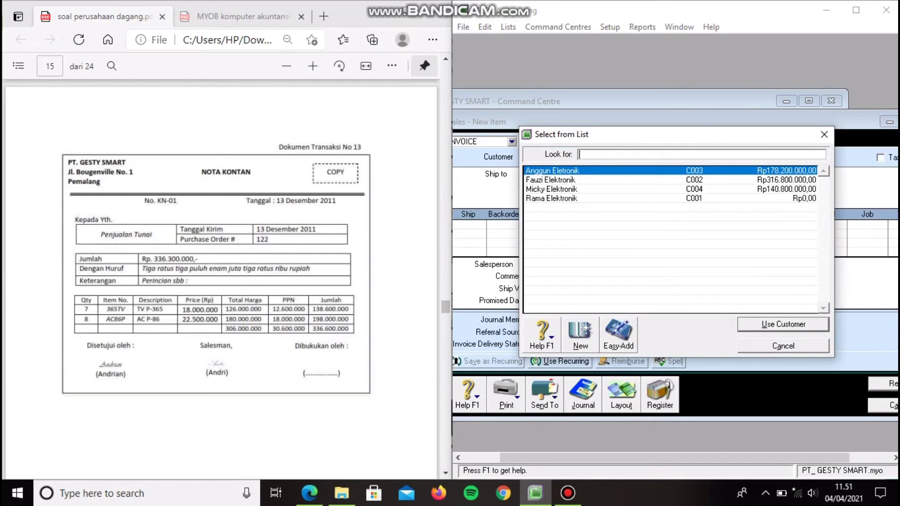
key("alt+n")
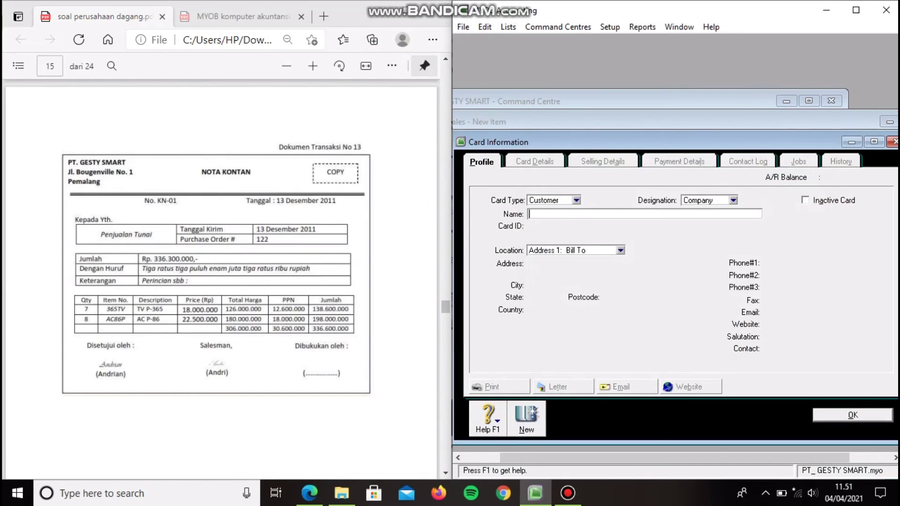
type("Penjualan Tu")
key("BackSpace")
key("BackSpace")
type("Tunai")
left_click(853, 415)
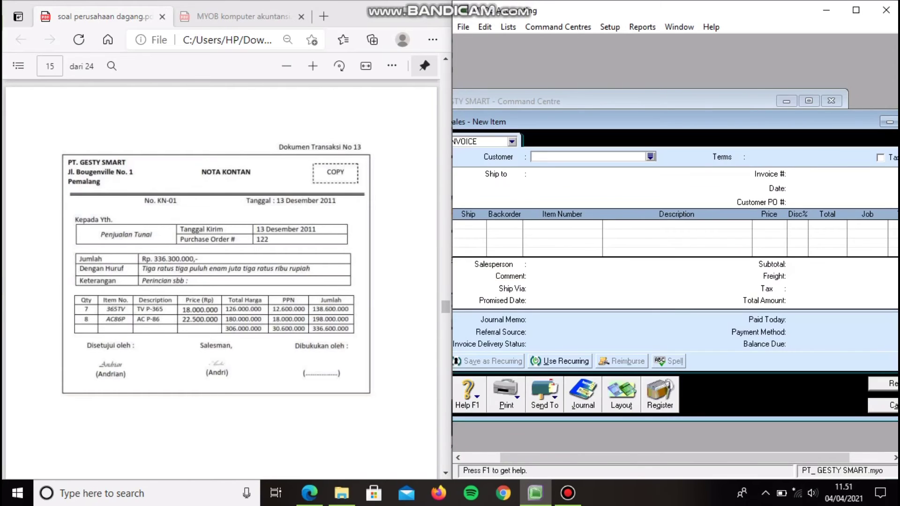
Step: Choose Penjualan Tunai as the customer of the sales invoice
left_click(651, 157)
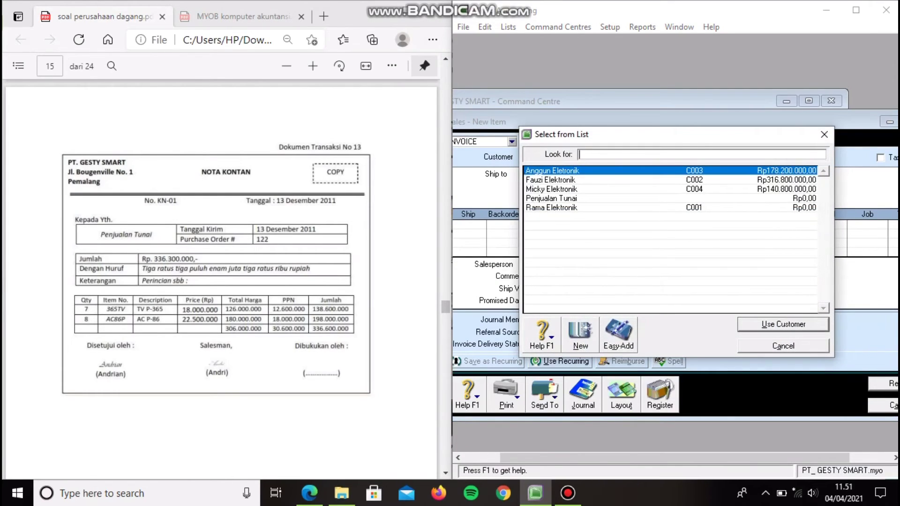
left_click(552, 198)
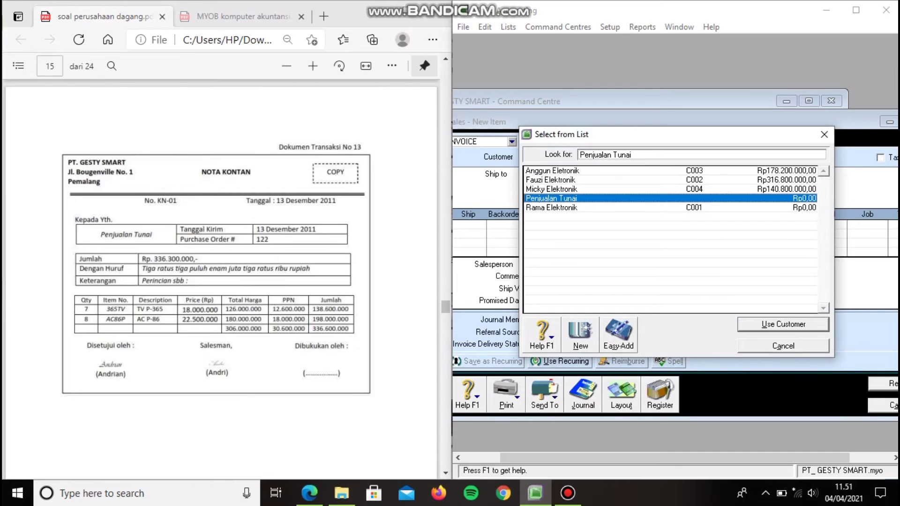
key("Return")
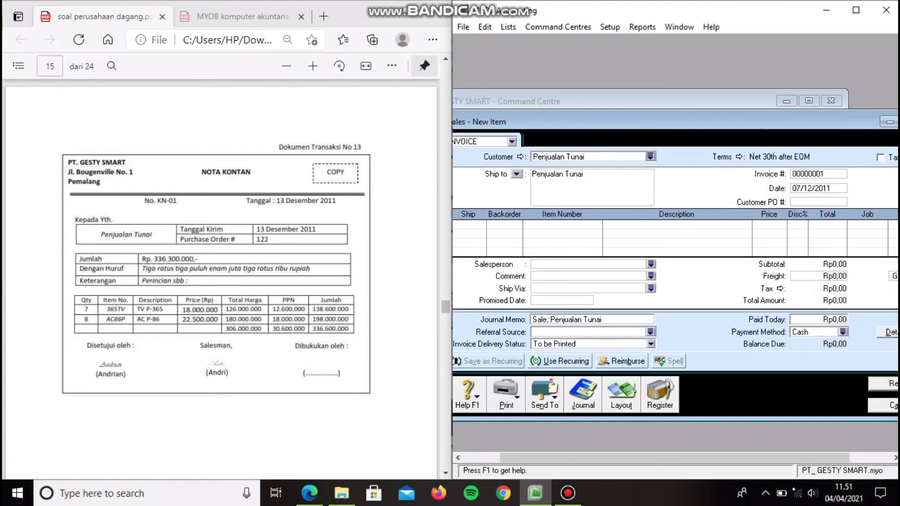
Step: Set the sales invoice number to KN-01
left_click(818, 174)
type("kn-")
key("BackSpace")
key("BackSpace")
key("BackSpace")
type("KN-01")
key("Tab")
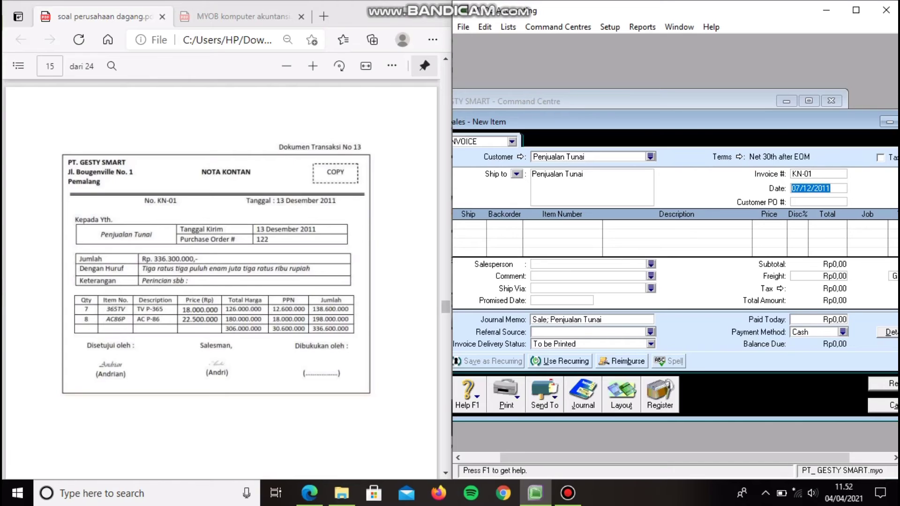
Step: Set the date of the KN-01 sales invoice to 13/12/2011
key("Left")
key("Left")
key("Left")
key("Left")
key("Left")
key("Left")
key("Left")
key("Left")
key("BackSpace")
key("BackSpace")
type("13")
left_click(819, 202)
key("Tab")
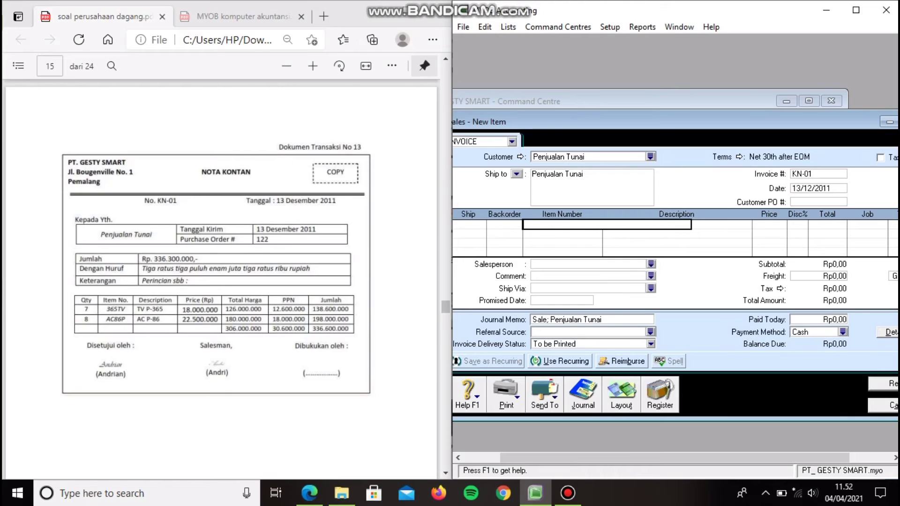
Step: Add items 365TV and AC86P as the two lines of the cash sales invoice
key("Tab")
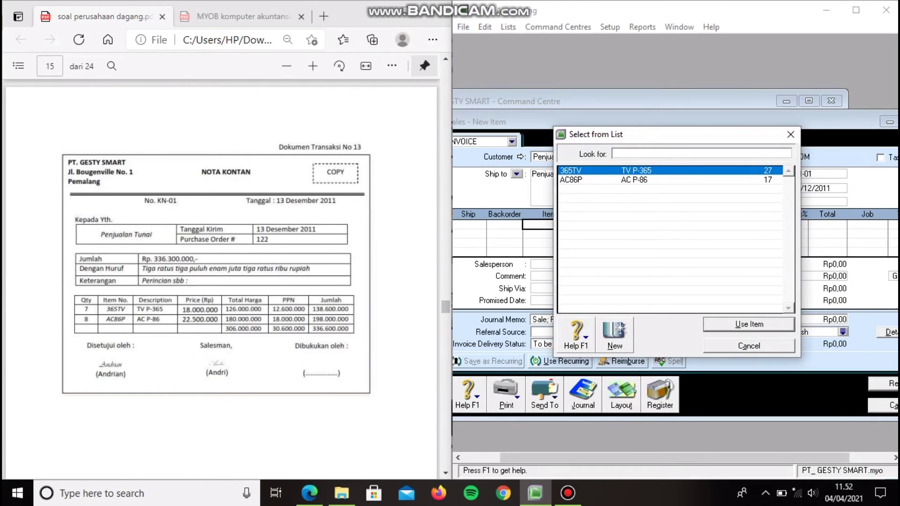
key("Return")
key("Tab")
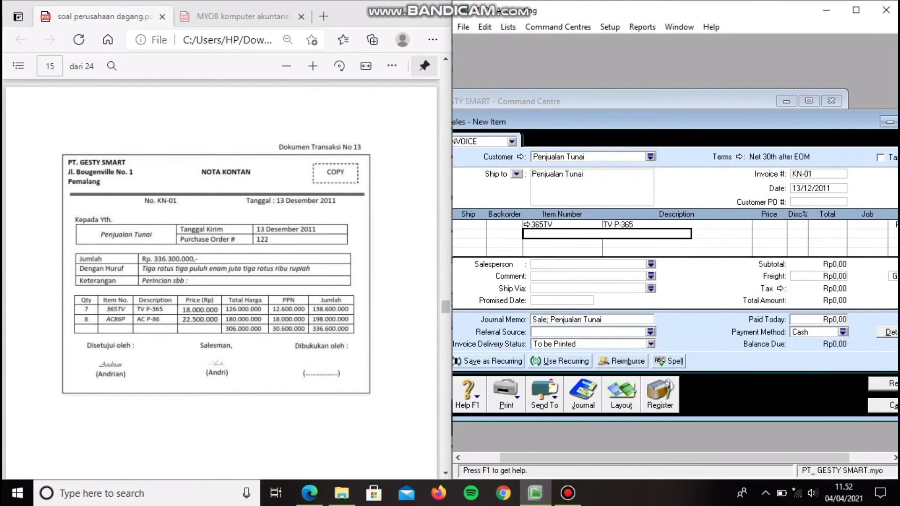
key("shift+F10")
key("Escape")
key("Return")
type("AC86P")
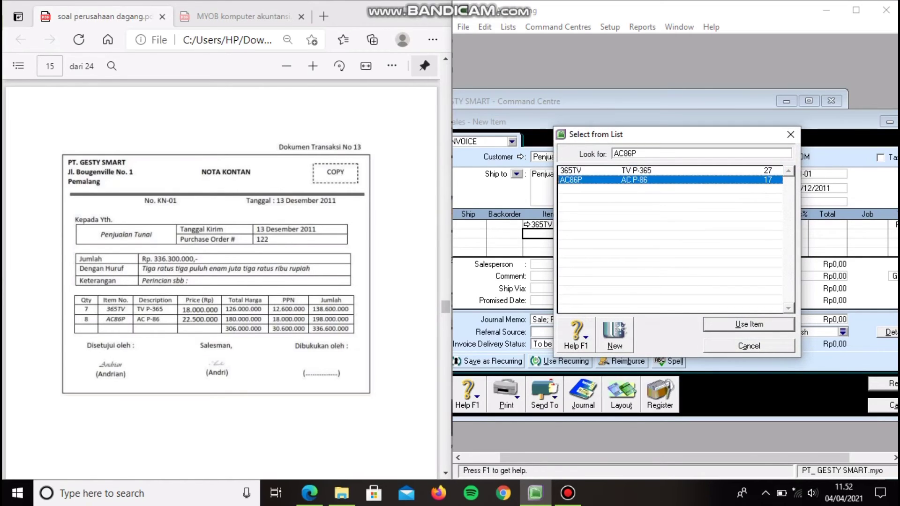
key("Return")
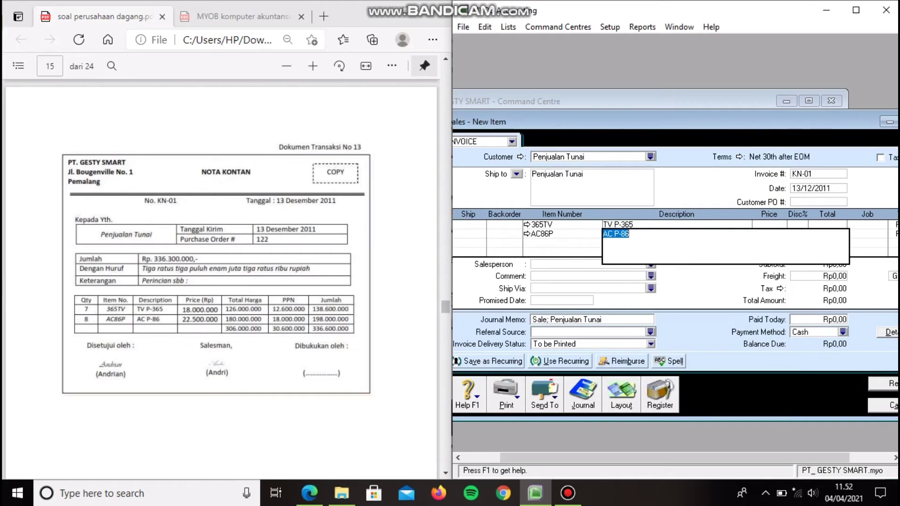
Step: Set the shipped quantities to 7 for 365TV and 8 for AC86P
left_click_drag(674, 458, 638, 458)
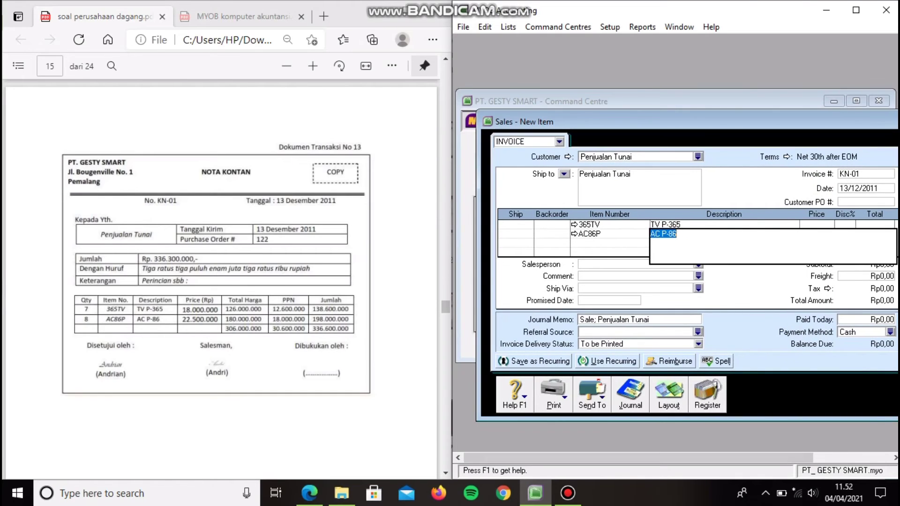
left_click(516, 225)
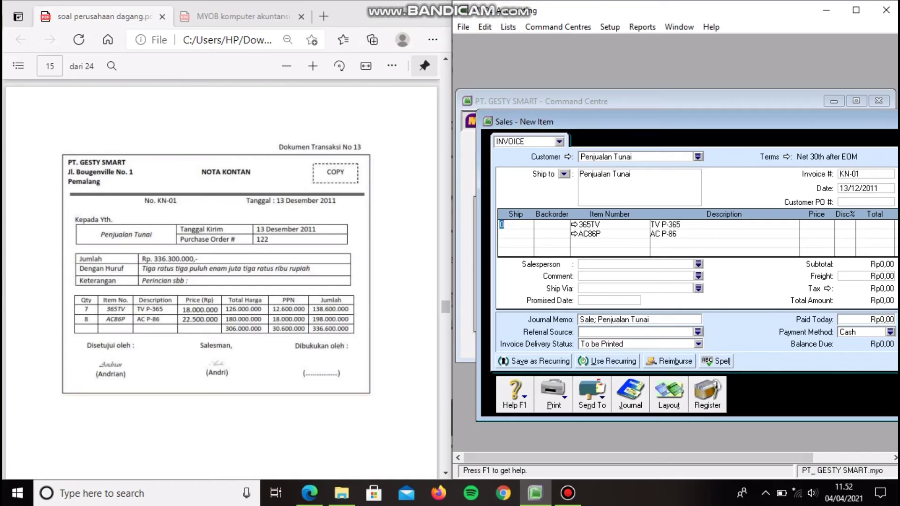
type("7")
key("Down")
type("8")
Step: Set the unit prices to 18000000 for 365TV and 22500000 for AC86P
left_click(813, 224)
type("18000000")
left_click(813, 234)
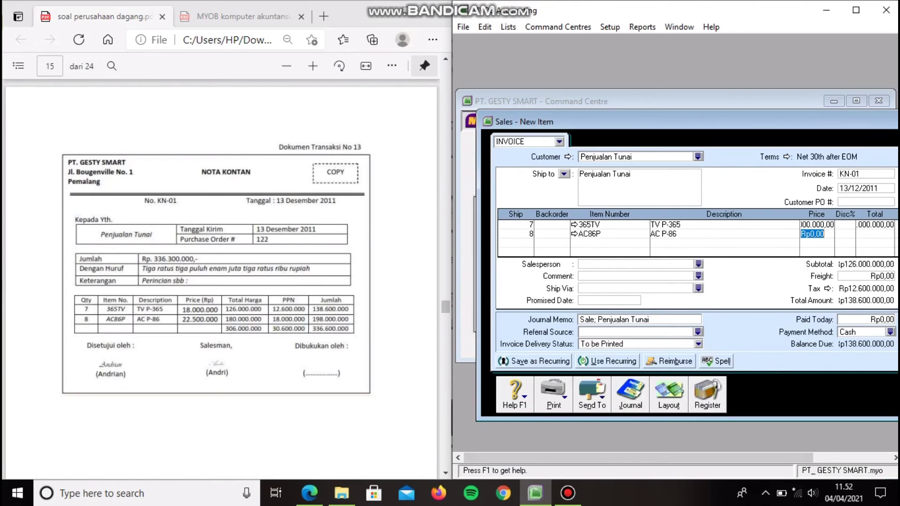
type("22500000")
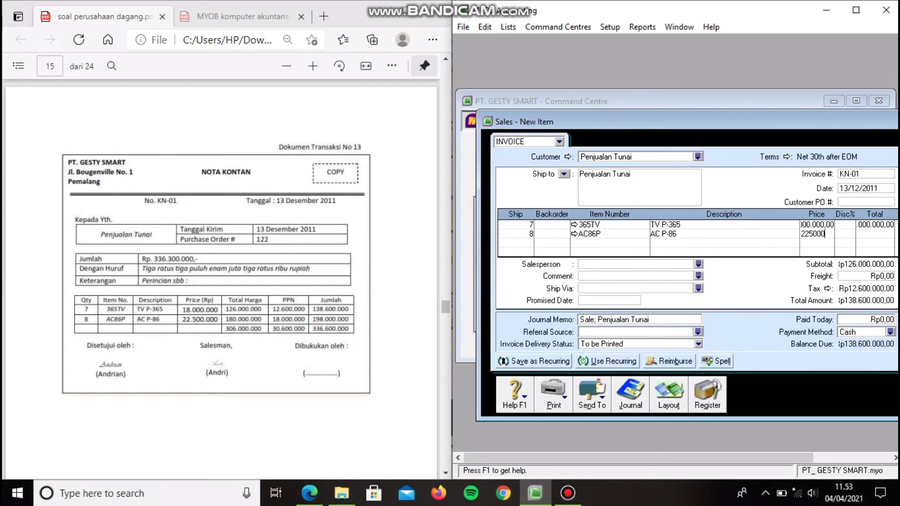
key("Tab")
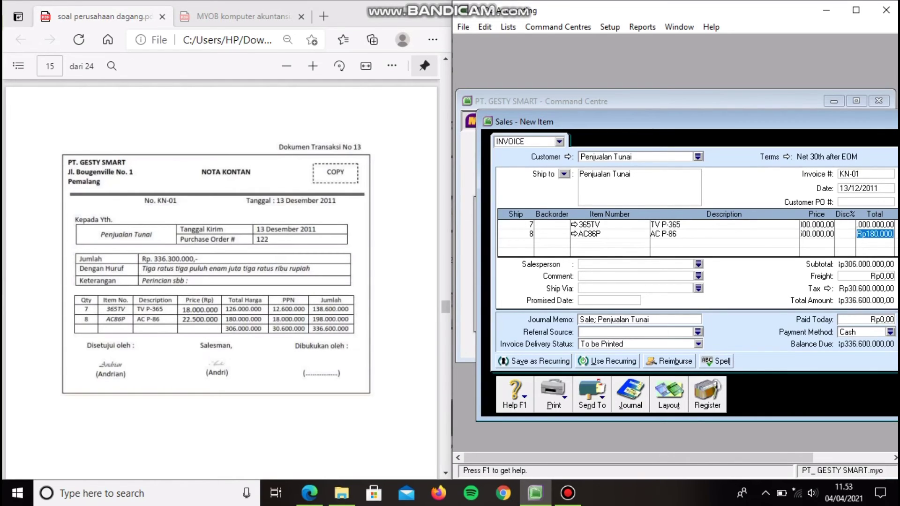
Step: Enter 336600000 as the amount paid today on the KN-01 invoice
left_click_drag(639, 459, 674, 458)
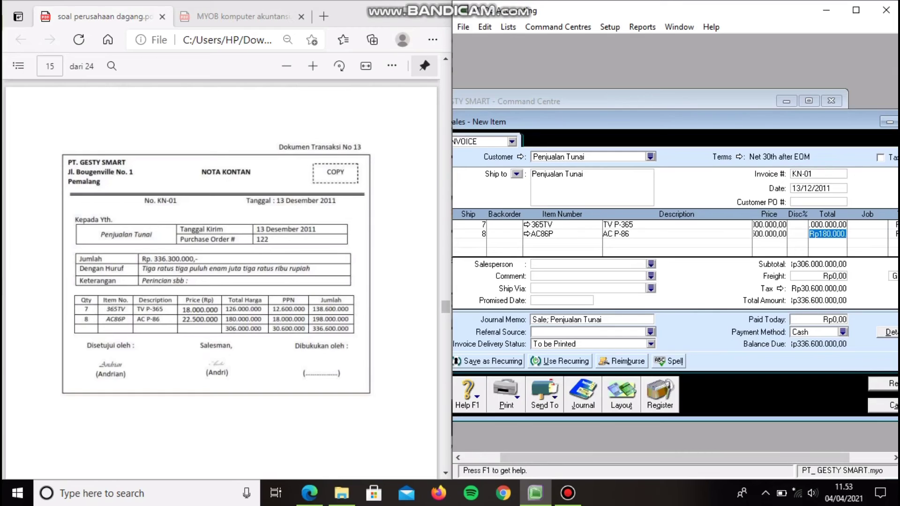
left_click(826, 320)
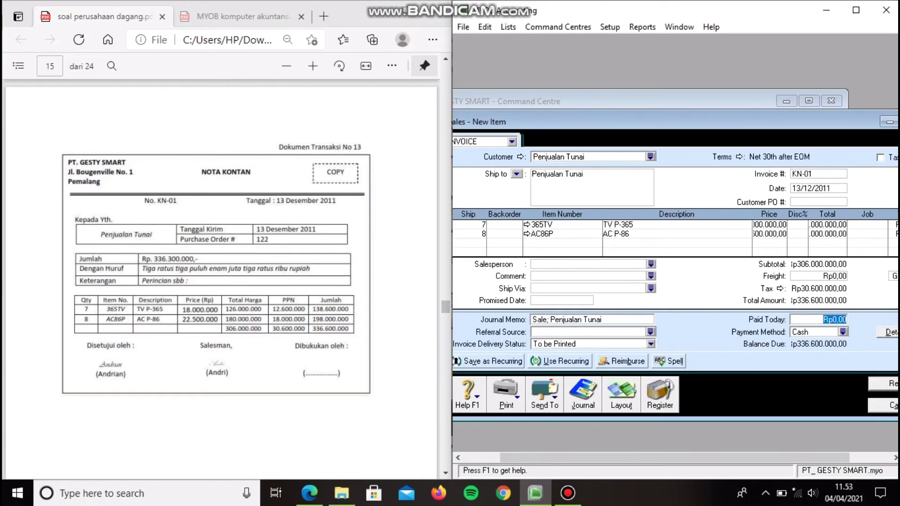
type("336600000")
scroll(675, 258, "right", 2)
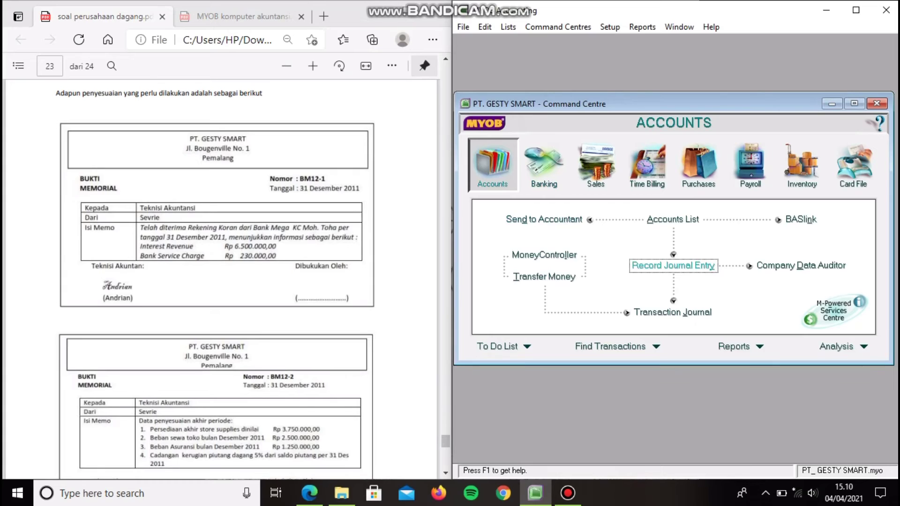
Step: Start a general journal entry numbered BM12-1 with the memo JURNAL PENYESUAIAN
left_click(674, 266)
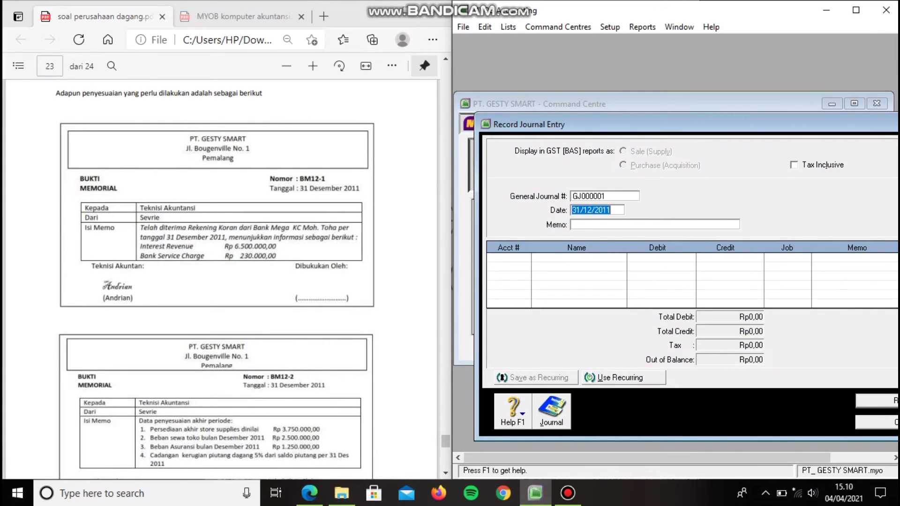
left_click(605, 196)
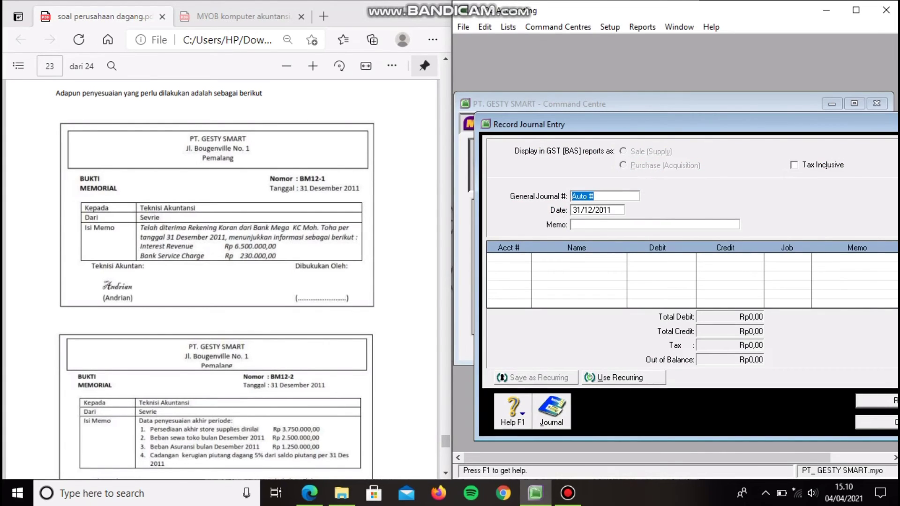
type("BM12-1")
left_click(572, 224)
type("JURNAL PENYESUAIAN")
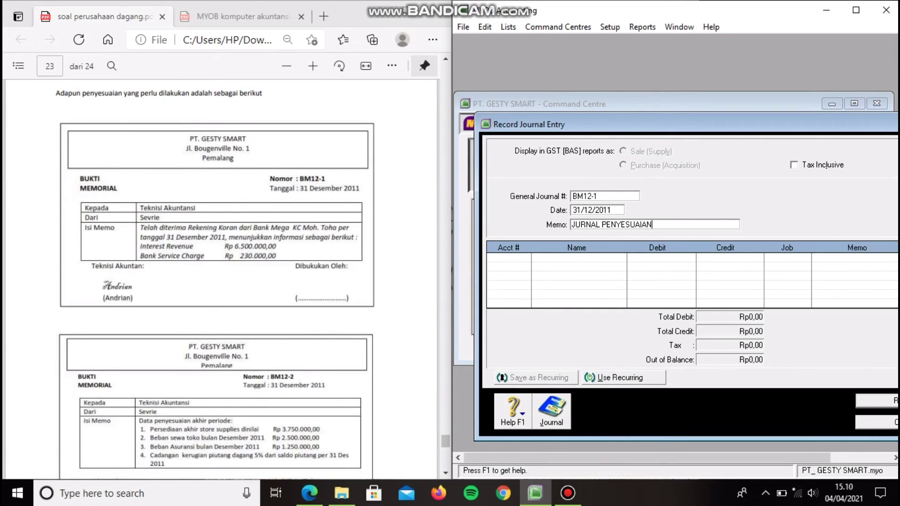
Step: Add a journal line debiting account 9-1200 Bank Service Charge with 230000
key("Tab")
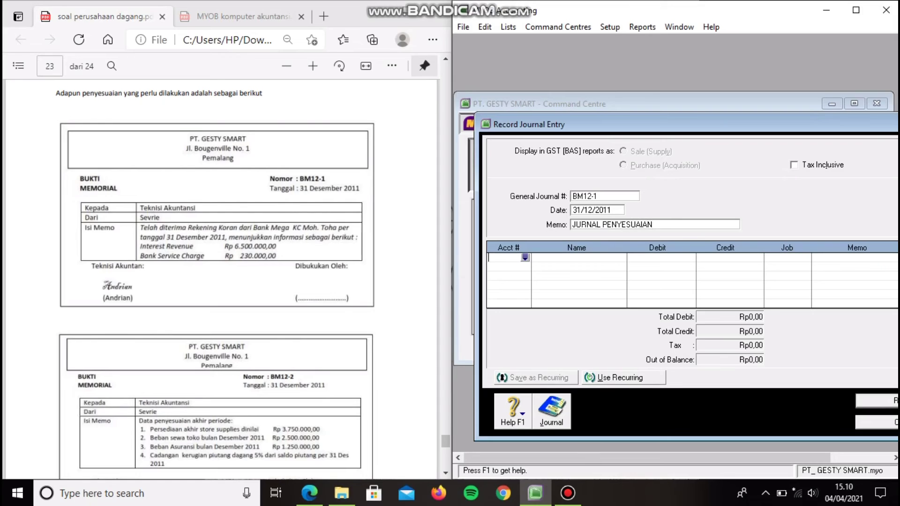
key("Tab")
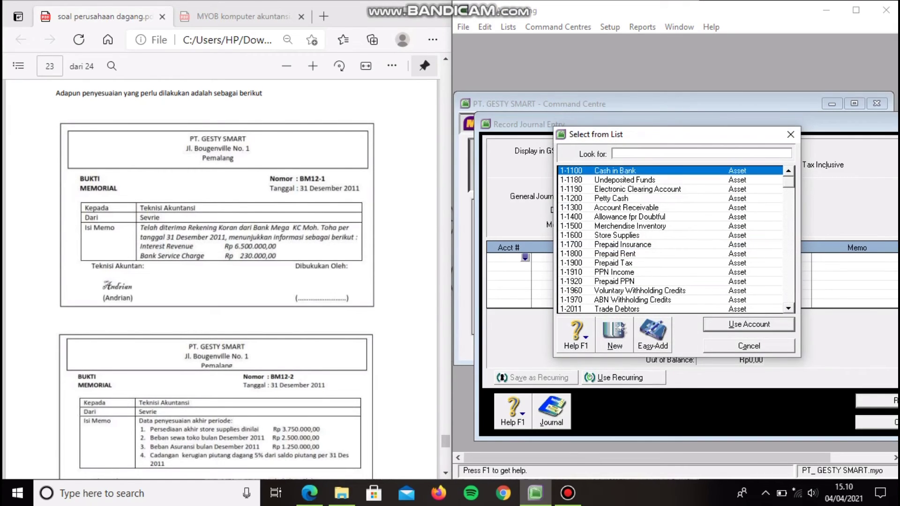
scroll(671, 239, "down", 3)
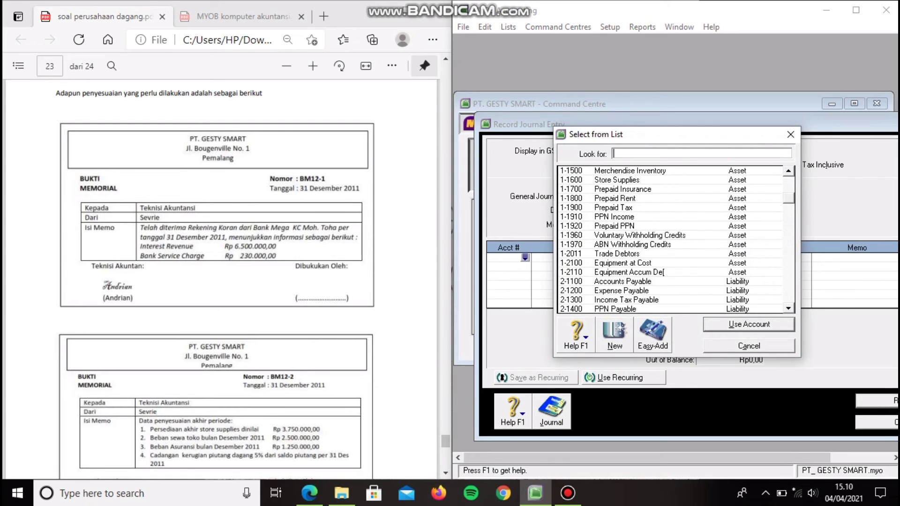
scroll(671, 239, "down", 1)
scroll(670, 239, "down", 5)
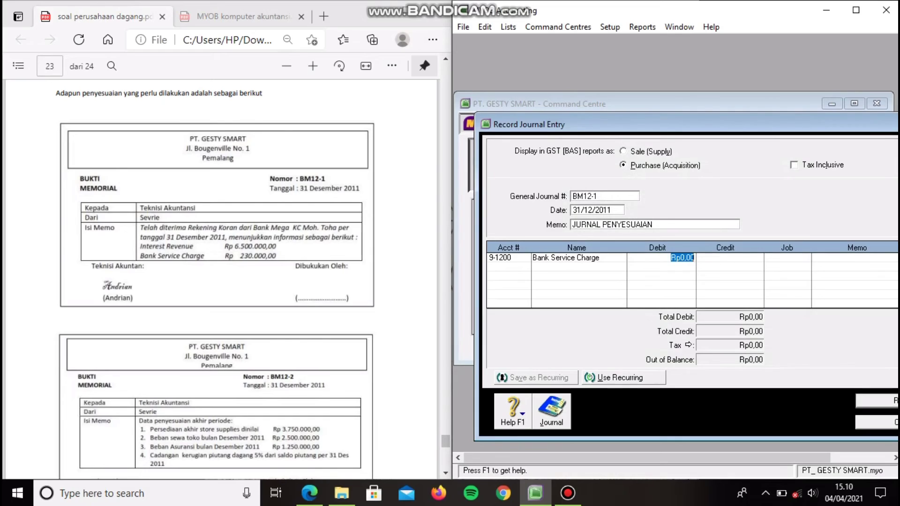
type("230000")
key("Tab")
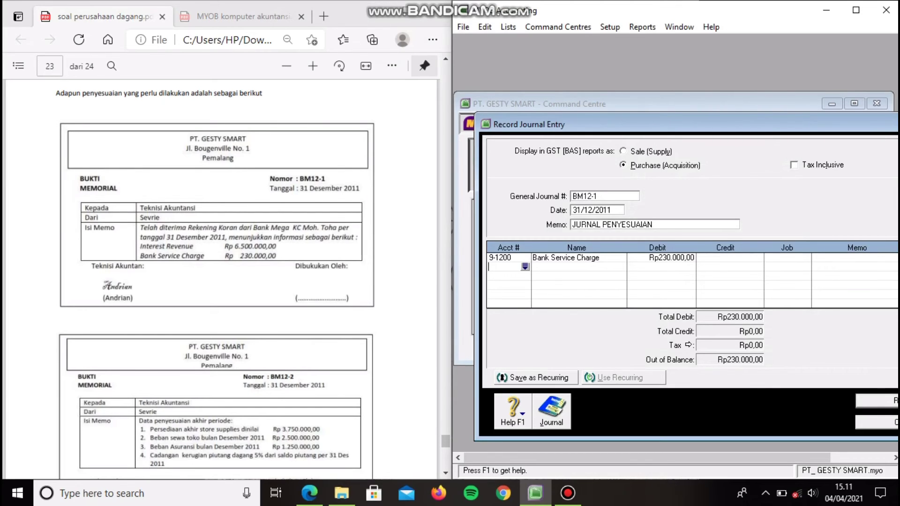
Step: Add a journal line crediting account 8-1100 Interest Revenue with 6500000
key("Tab")
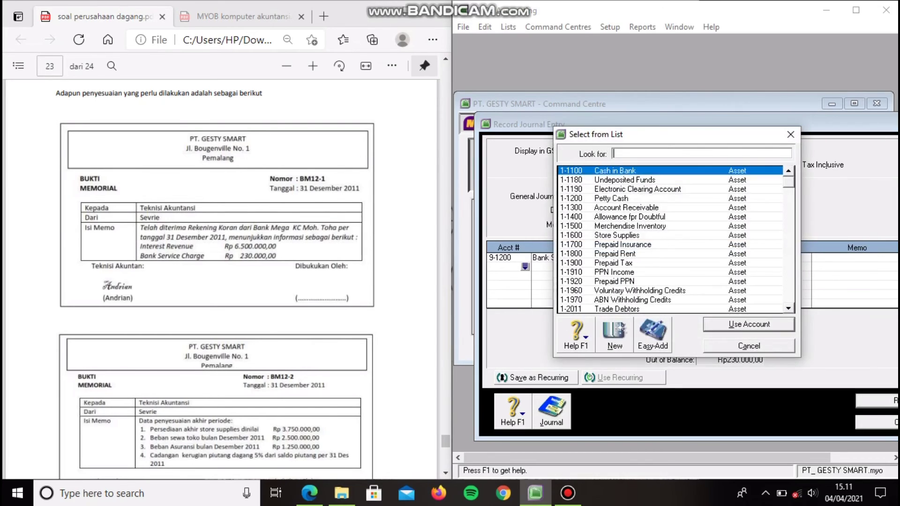
key("Down")
key("Down")
key("Down")
key("Down")
key("Down")
key("Down")
key("Down")
key("Down")
key("Down")
key("Down")
key("Down")
key("Down")
key("Down")
key("Down")
key("Down")
key("Down")
key("Down")
key("Down")
key("Down")
key("Down")
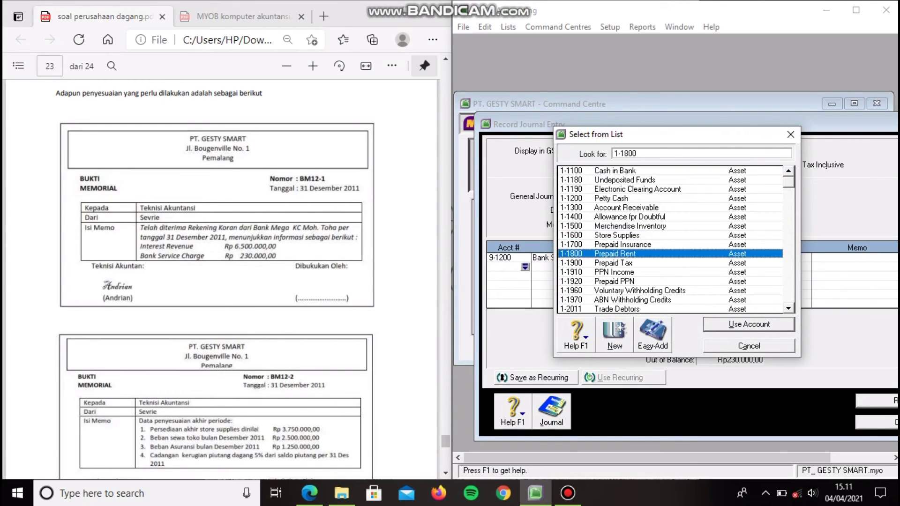
key("Down")
key("Down")
key("Down")
key("Down")
key("Down")
key("Down")
key("Down")
key("Down")
key("Down")
key("Down")
key("Down")
key("Down")
key("Down")
key("Down")
key("Down")
key("Down")
key("Down")
key("Down")
key("Down")
key("Down")
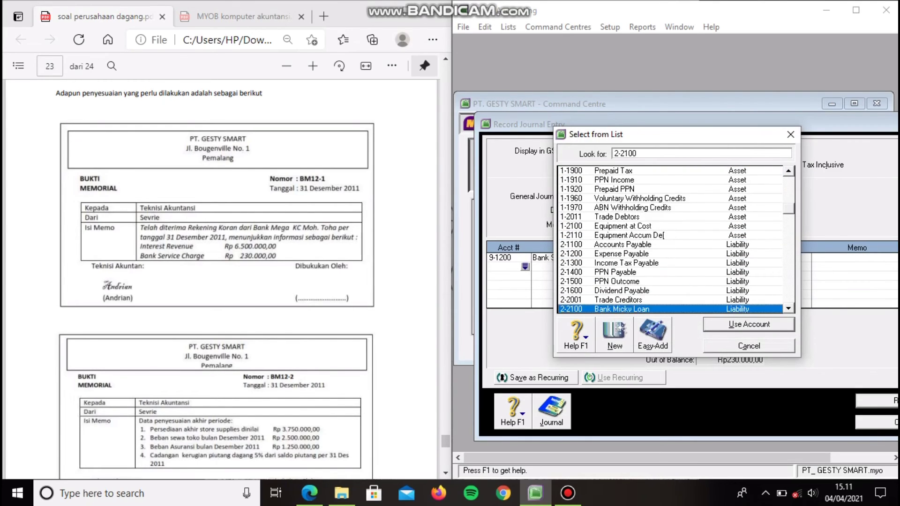
key("Down")
key("Down")
key("Down")
key("Down")
key("Down")
key("Down")
key("Down")
key("Down")
key("Down")
key("Down")
key("Down")
key("Down")
key("Down")
key("Down")
key("Down")
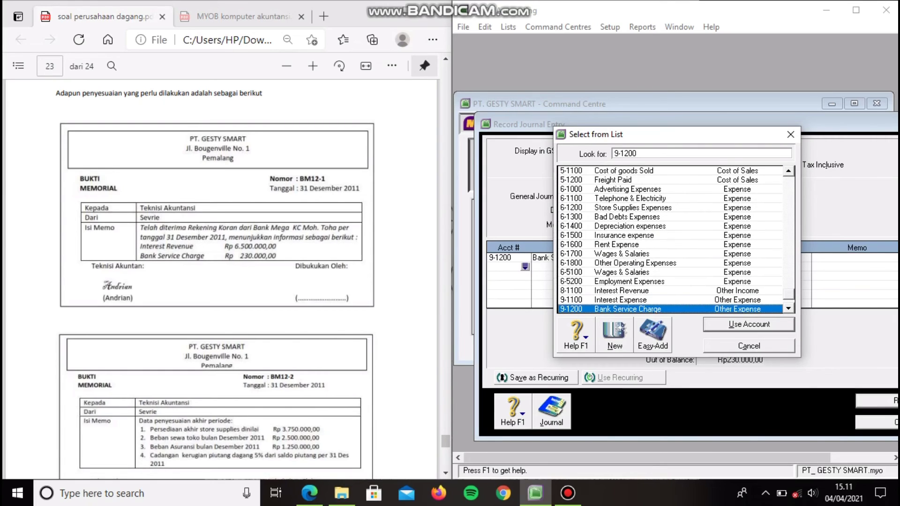
key("Up")
key("Up")
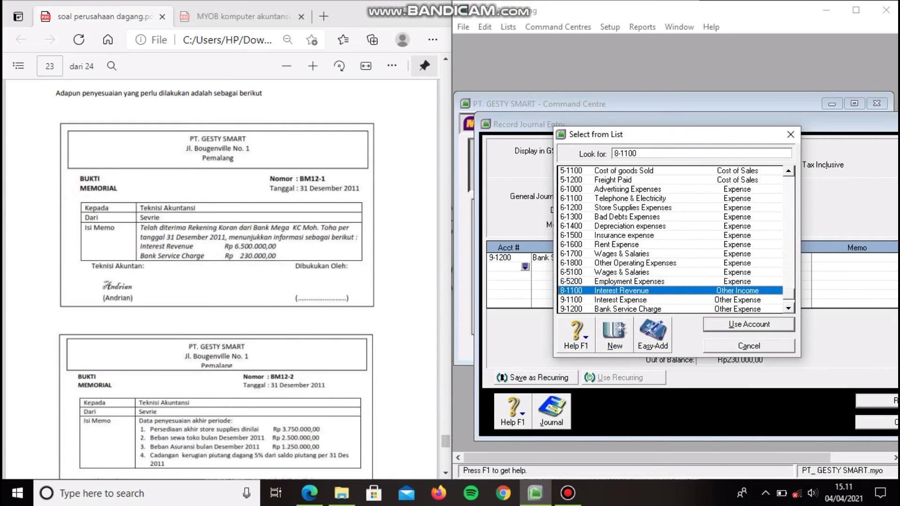
key("Return")
key("Tab")
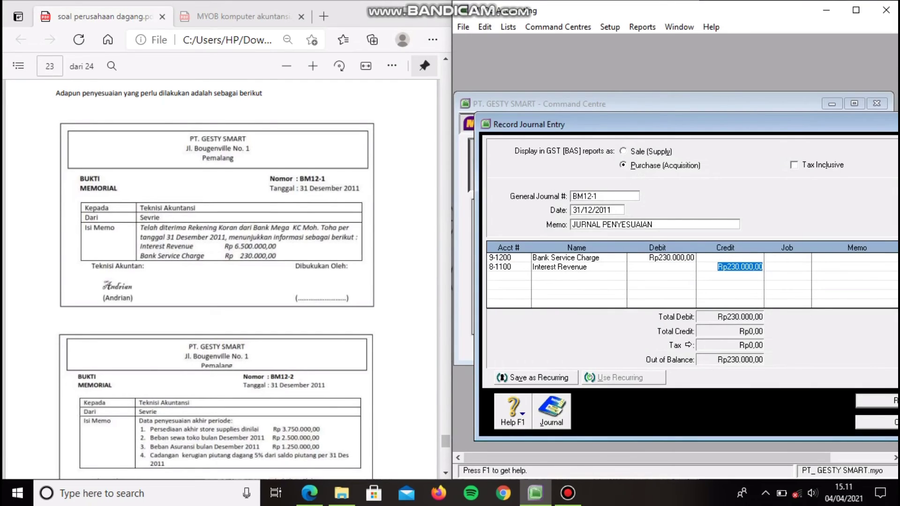
type("6500000")
key("Return")
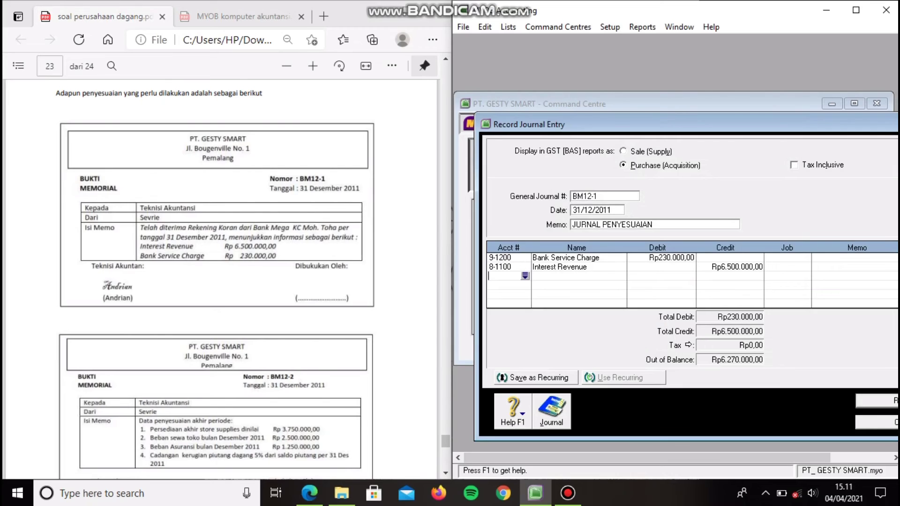
Step: Add account 1-1100 Cash in Bank with the balancing debit and record the BM12-1 journal entry
key("Return")
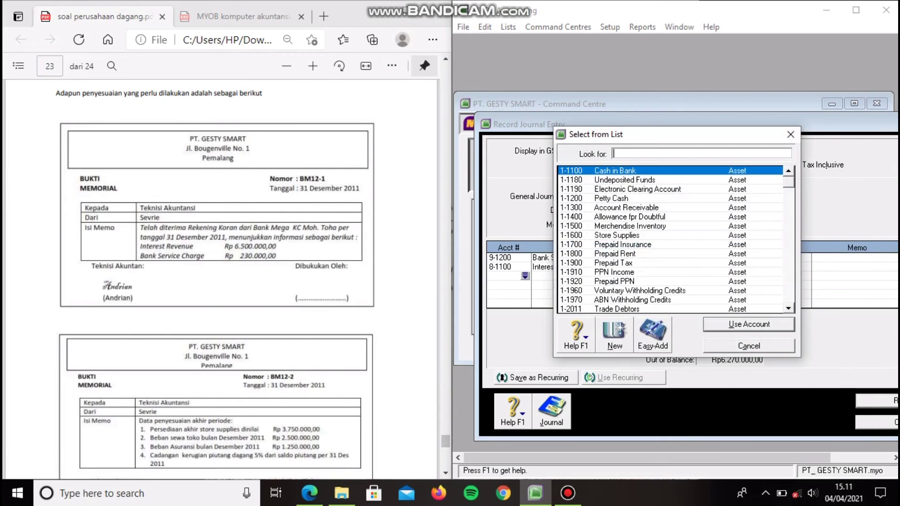
key("Return")
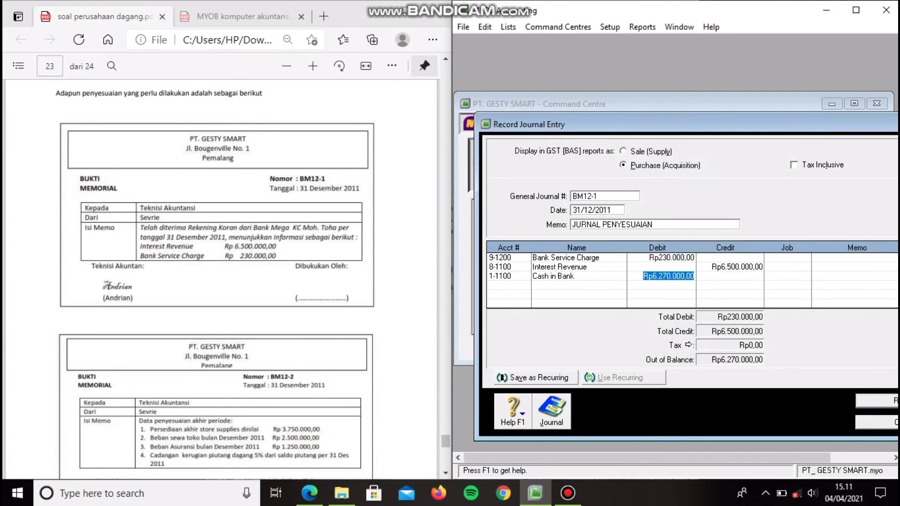
left_click(687, 276)
left_click(876, 401)
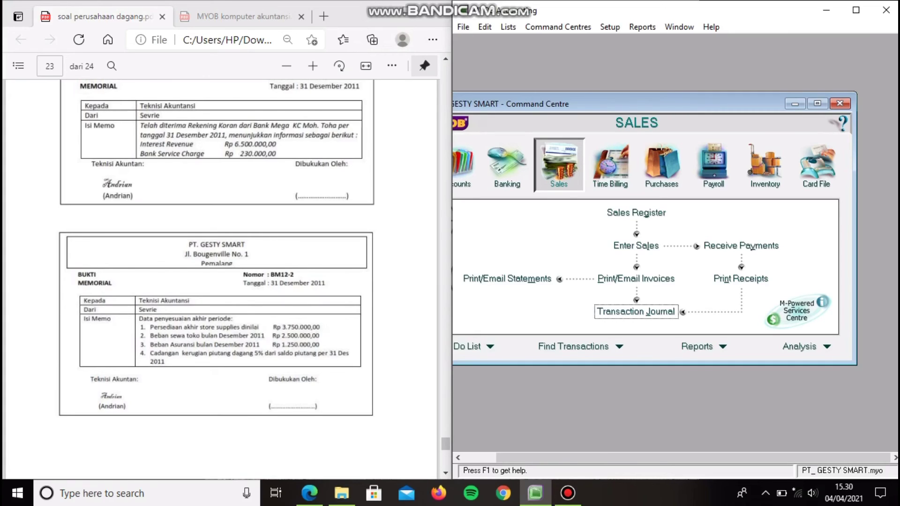
Step: Start a general journal entry numbered BM12-2 with the memo JURNAL PENYESUAIAN
scroll(672, 276, "left", 2)
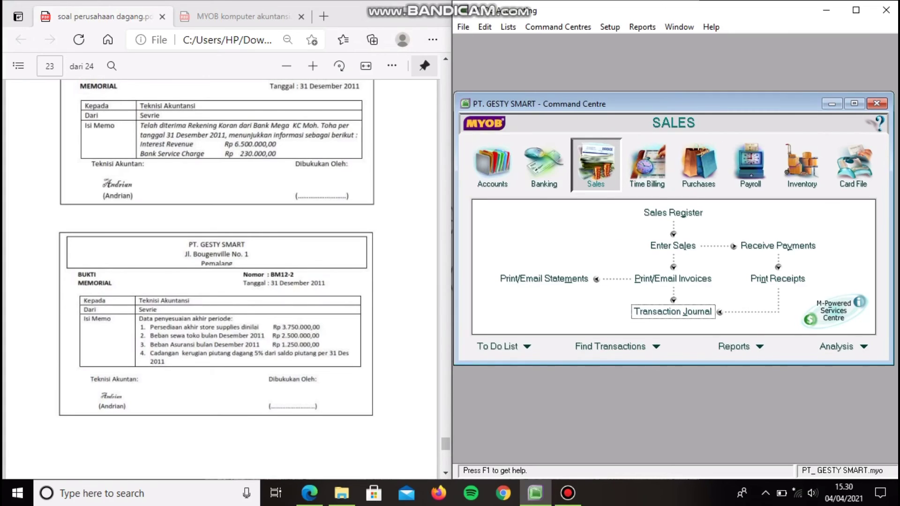
left_click(493, 165)
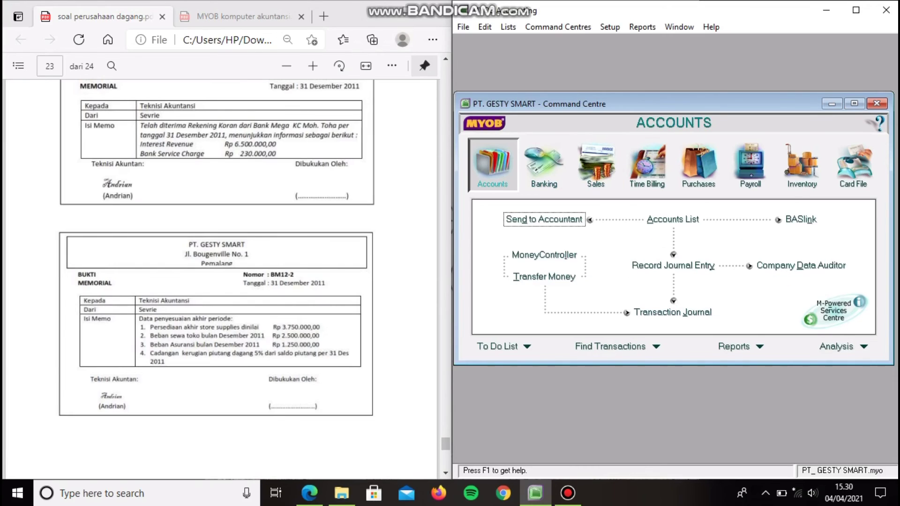
left_click(673, 265)
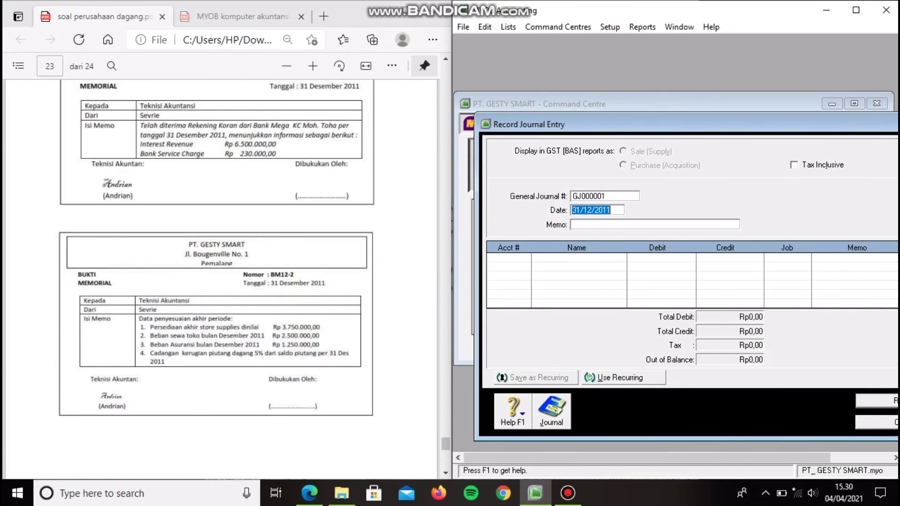
left_click(582, 196)
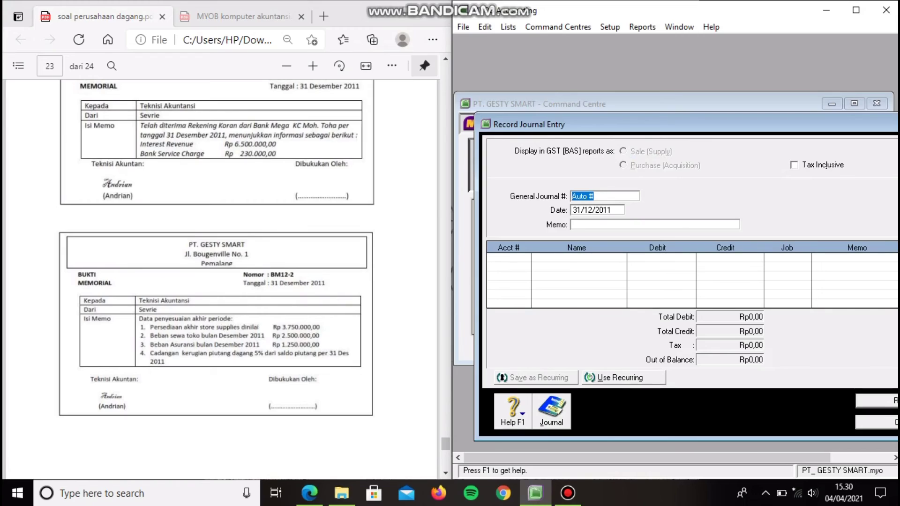
type("BM12-2")
left_click(610, 224)
type("JURNAL PENYESUAIAN")
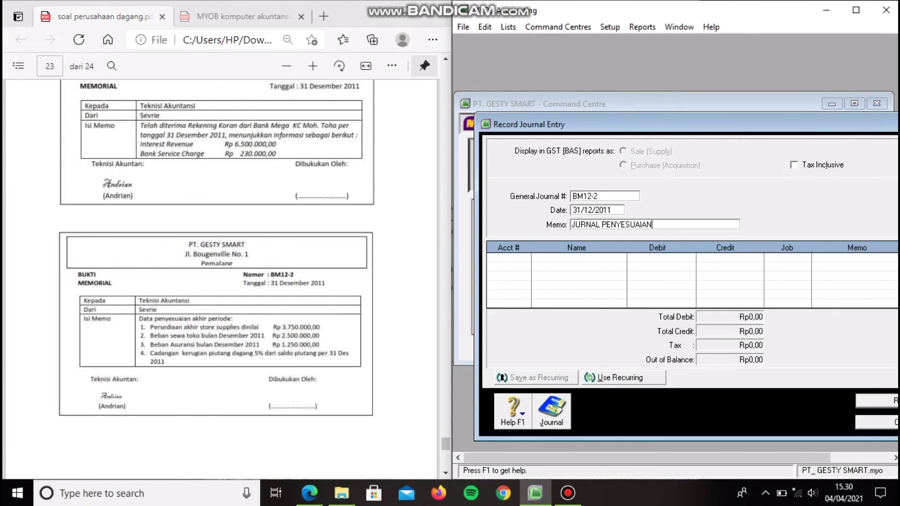
Step: Choose account 6-1200 Store Supplies Expenses for the first journal line
left_click(505, 258)
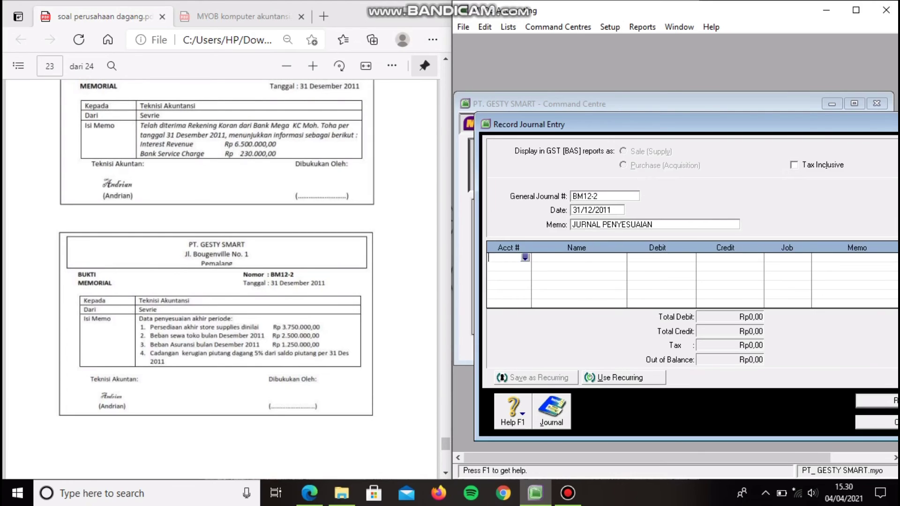
left_click(526, 257)
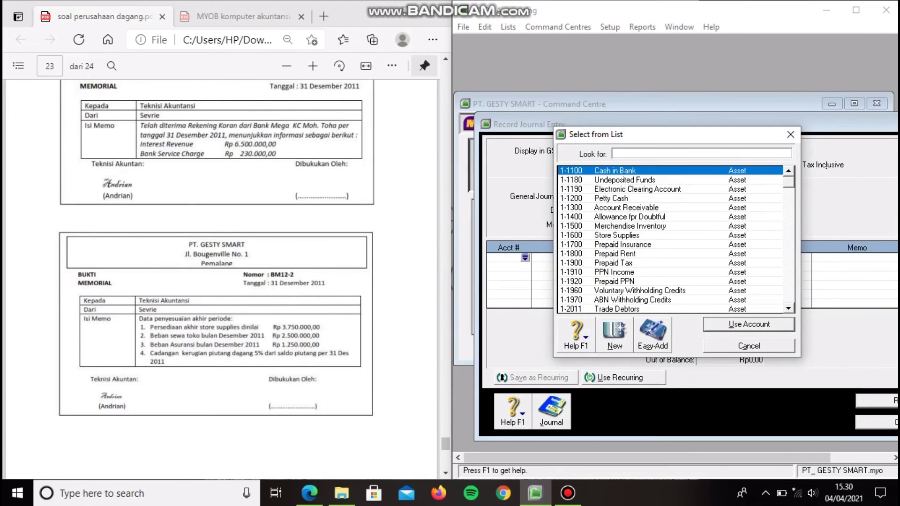
key("Down")
key("Down")
key("Down")
key("Down")
key("Down")
key("Down")
key("Down")
key("Down")
key("Down")
key("Down")
key("Down")
key("Down")
key("Down")
key("Down")
key("Down")
key("Down")
key("Down")
key("Down")
key("Down")
key("Down")
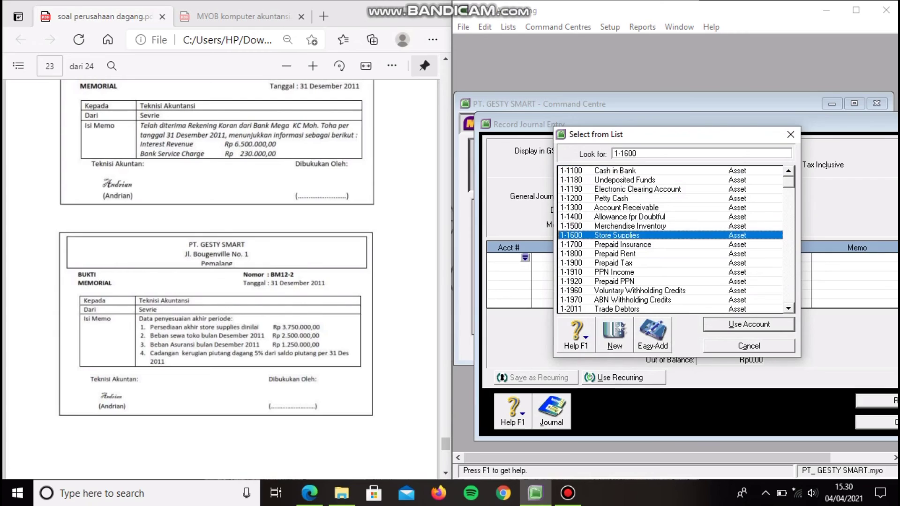
key("Down")
key("Down")
key("Down")
key("Down")
key("Down")
key("Down")
key("Down")
key("Down")
key("Down")
key("Down")
key("Down")
key("Down")
key("Down")
key("Down")
key("Down")
key("Down")
key("Down")
key("Down")
key("Down")
key("Down")
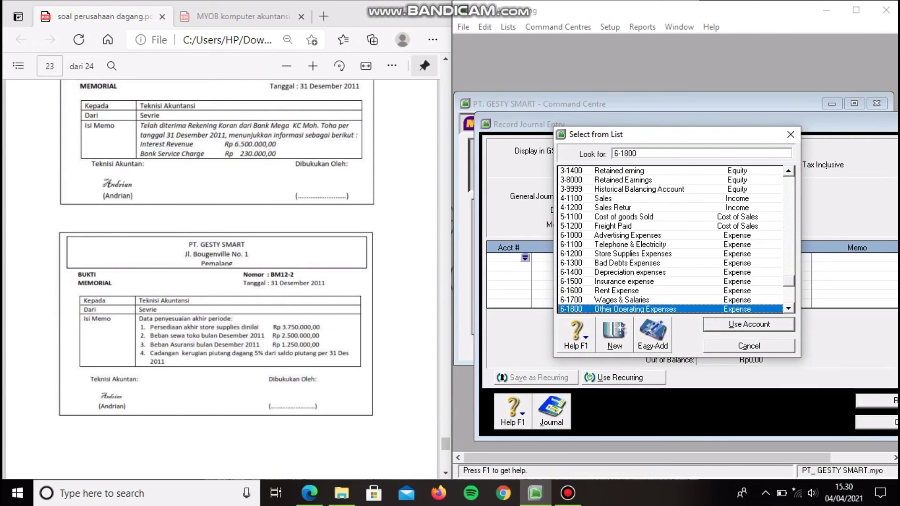
key("Up")
key("Up")
key("Up")
key("Up")
key("Up")
key("Up")
key("Return")
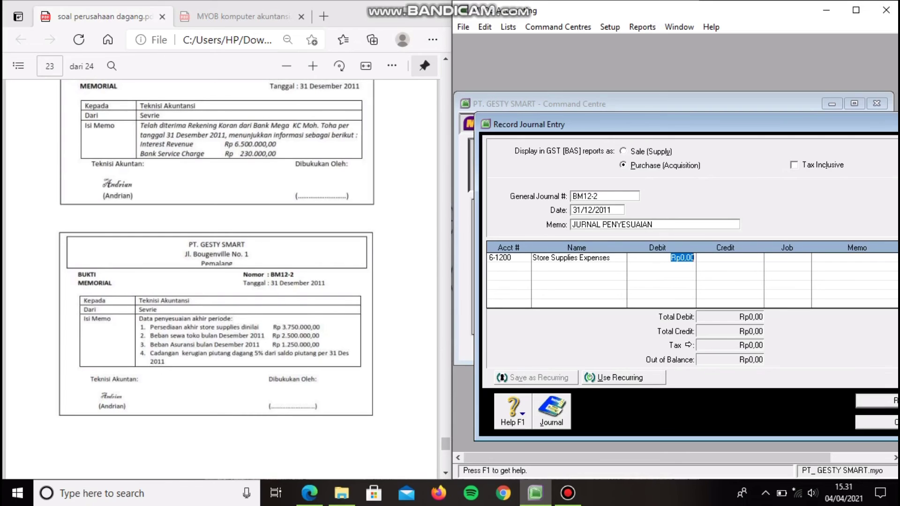
Step: Set the journal entry aside and check the Store Supplies balance in the Accounts List
left_click_drag(656, 458, 717, 458)
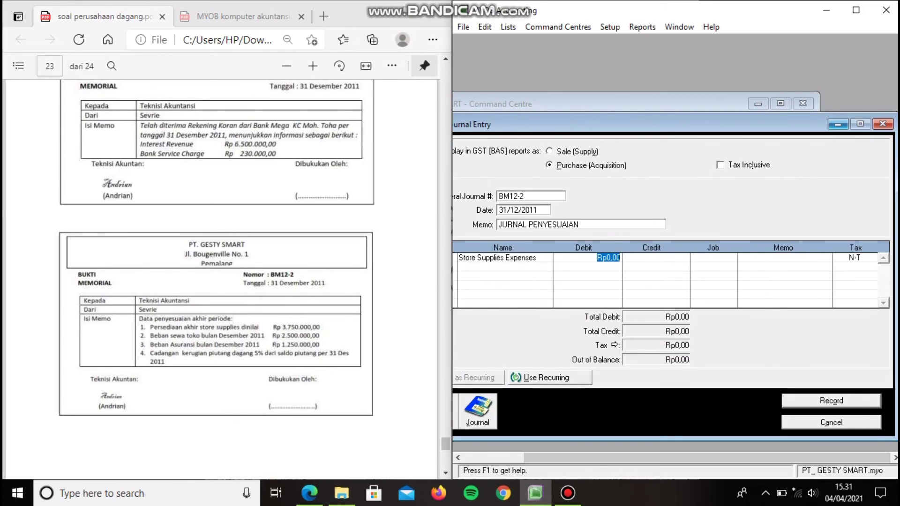
left_click(838, 124)
left_click(599, 219)
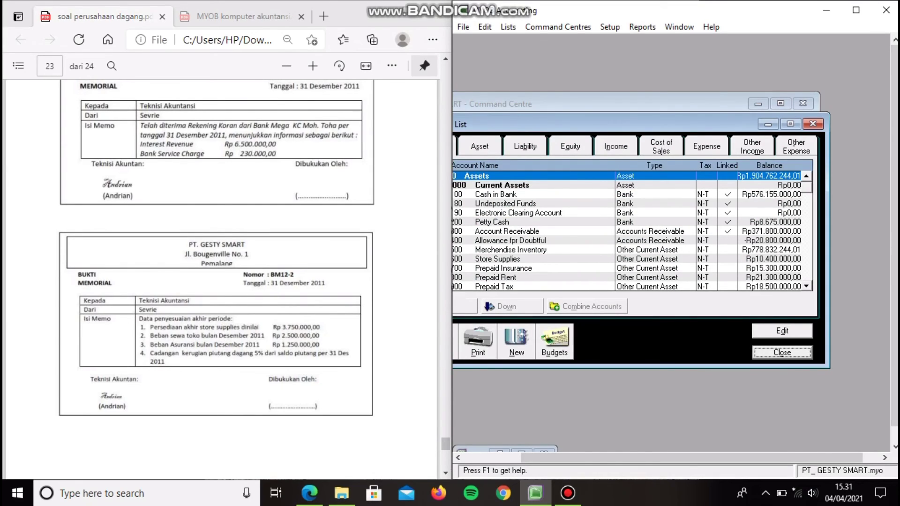
key("Return")
Step: Review the disbursement transactions in the Transaction Journal for the Store Supplies purchase
left_click(522, 165)
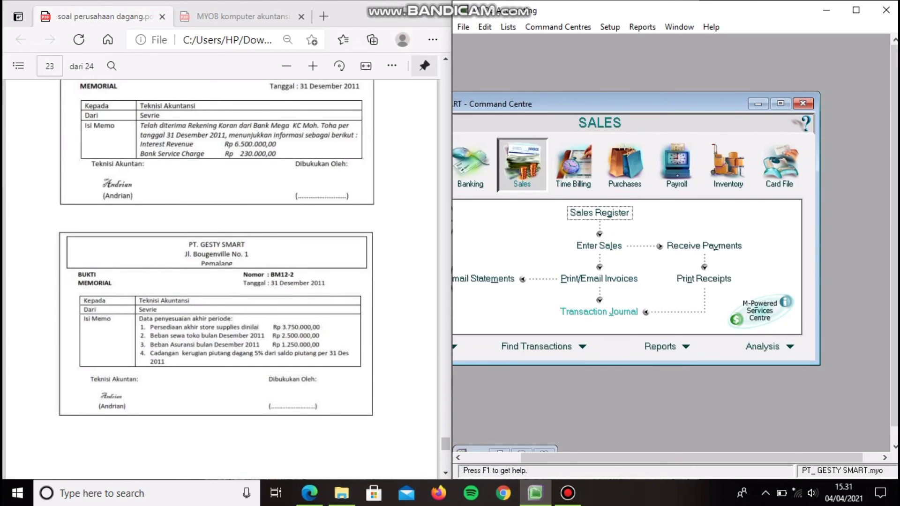
left_click(600, 312)
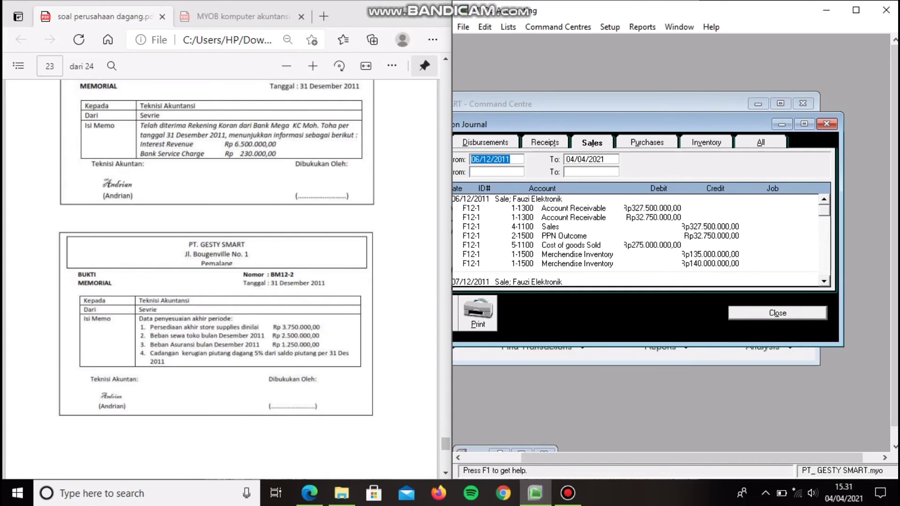
key("alt+d")
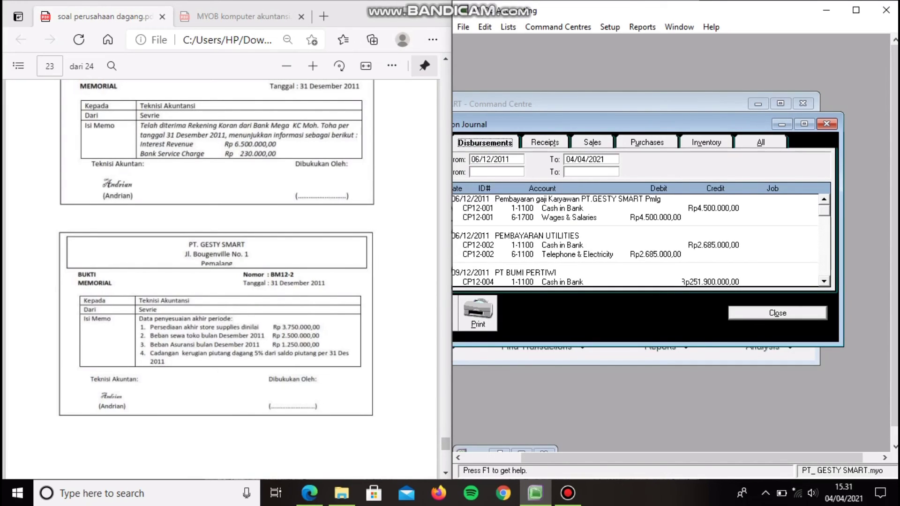
scroll(638, 240, "down", 3)
key("Tab")
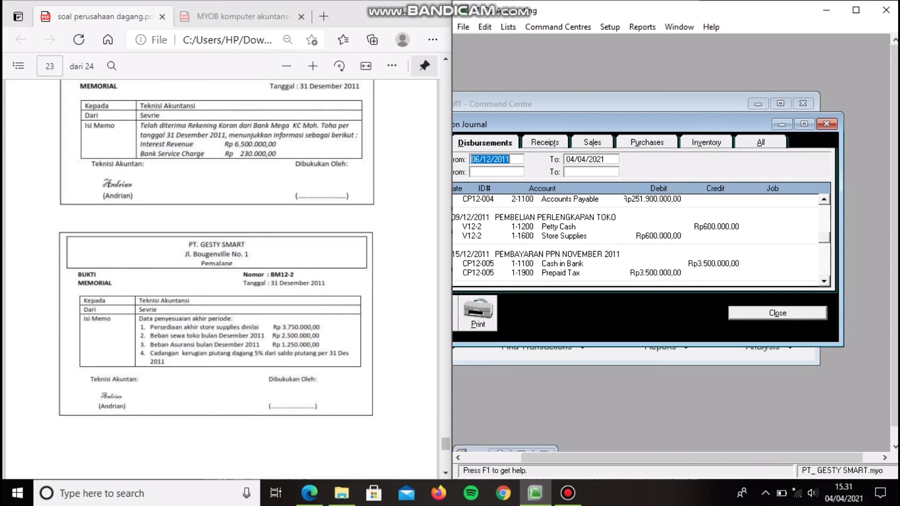
scroll(638, 239, "down", 2)
scroll(638, 239, "up", 2)
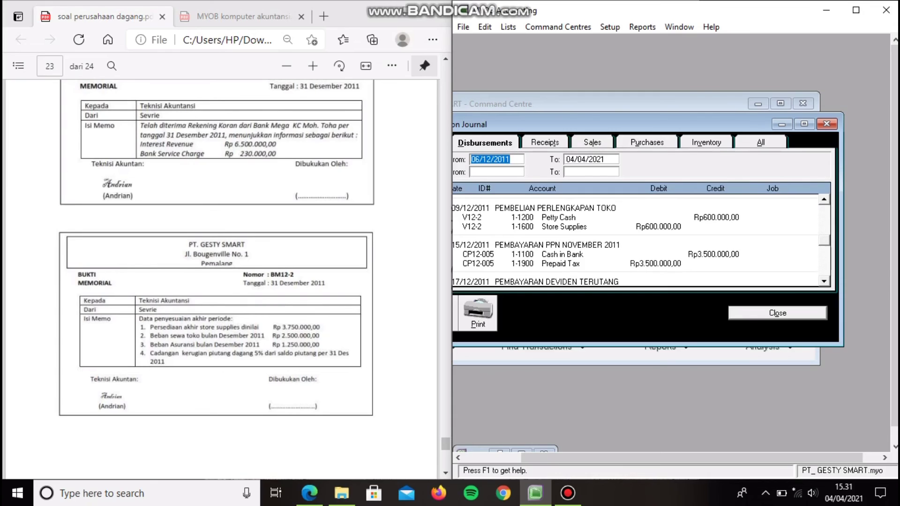
left_click(778, 313)
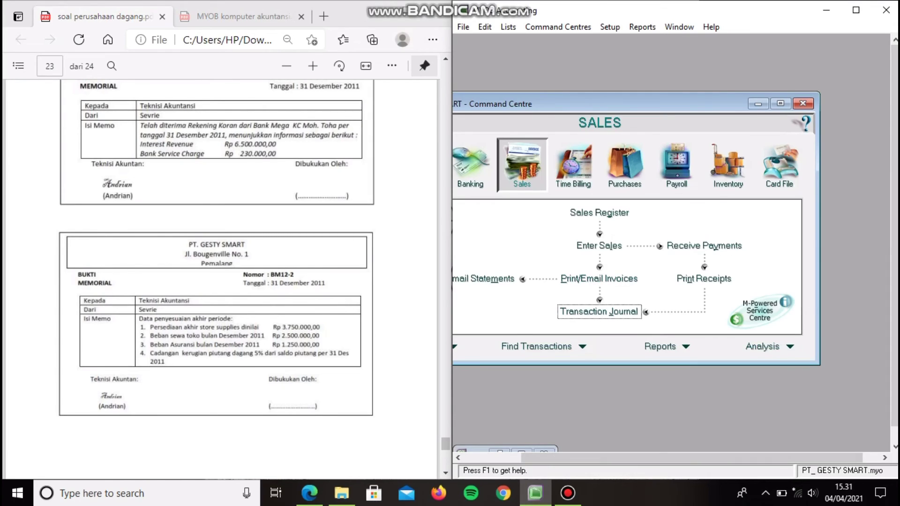
Step: Return to the BM12-2 journal entry and debit Store Supplies Expenses with 7250000
left_click_drag(629, 458, 565, 458)
left_click(492, 166)
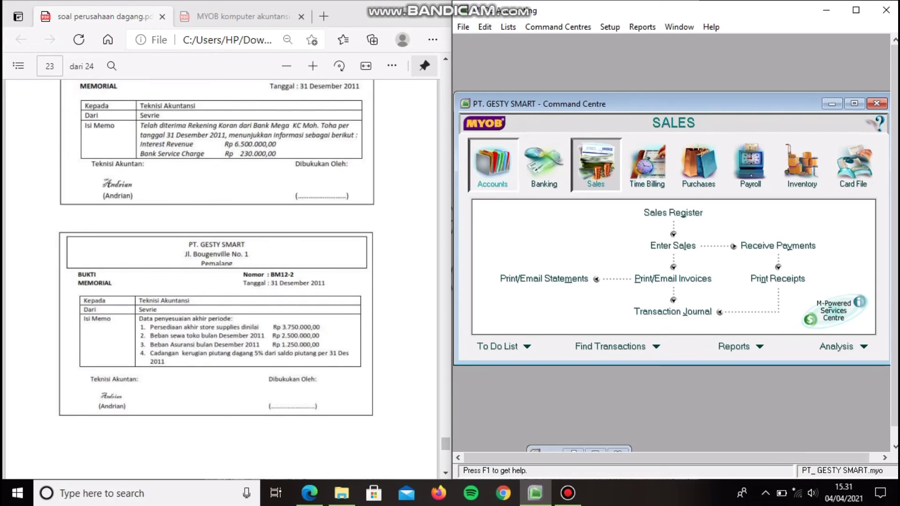
left_click(673, 265)
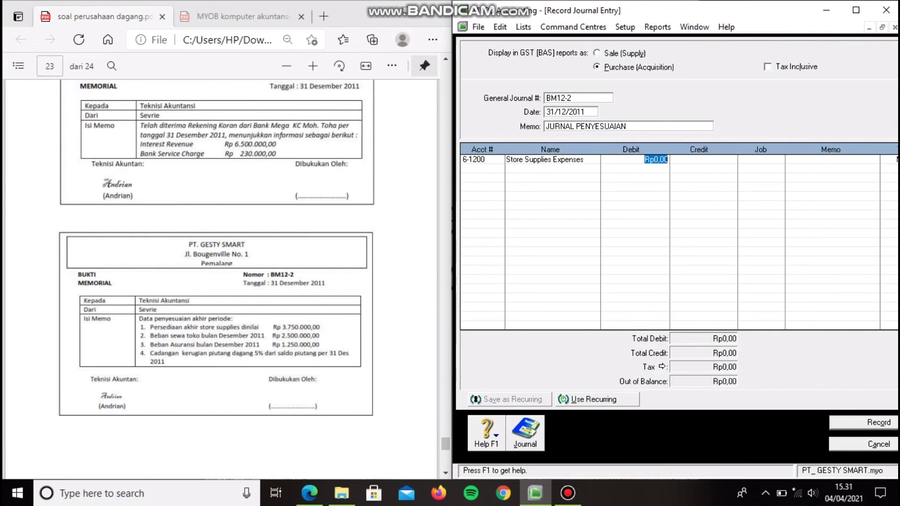
left_click(882, 27)
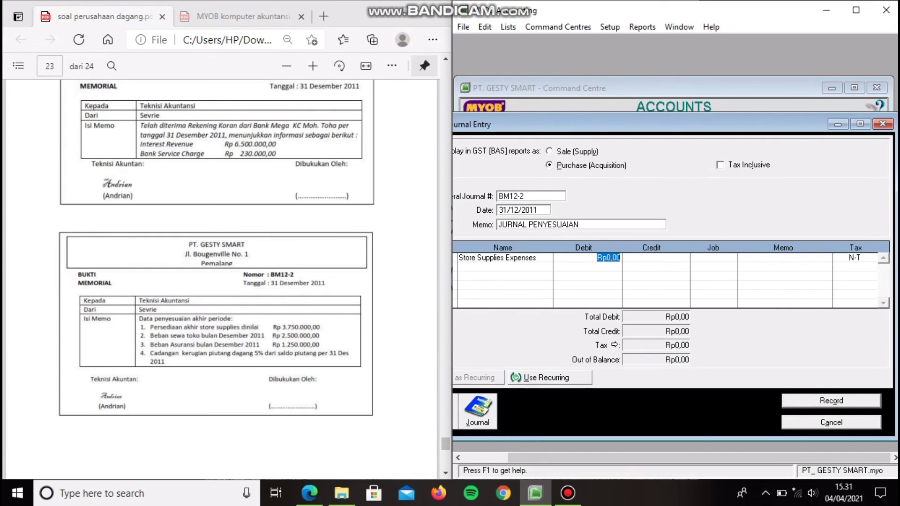
key("BackSpace")
type("7250000")
key("Tab")
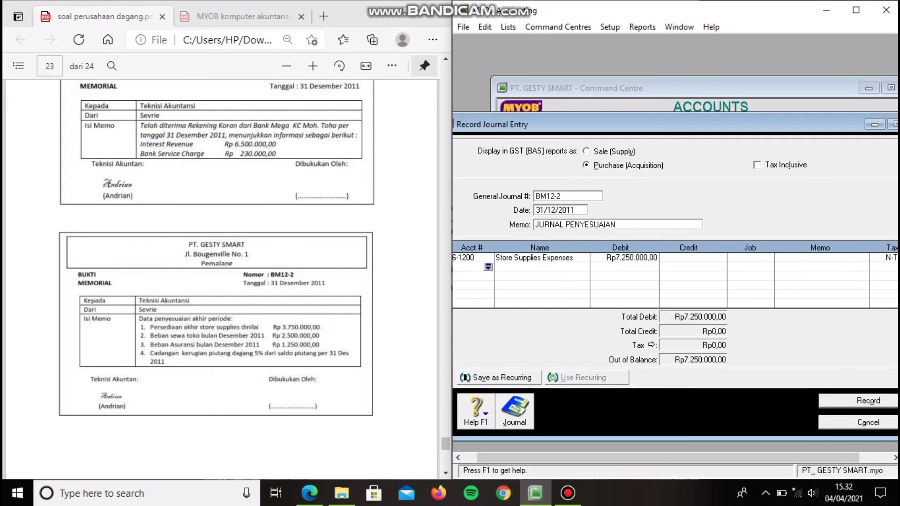
Step: Add a journal line crediting account 1-1600 Store Supplies with the balancing 7250000
key("Return")
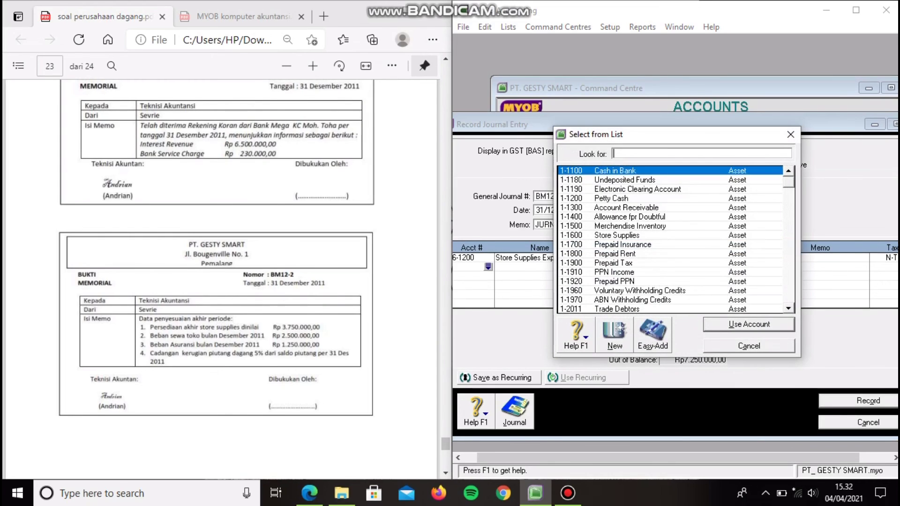
type("1-1600")
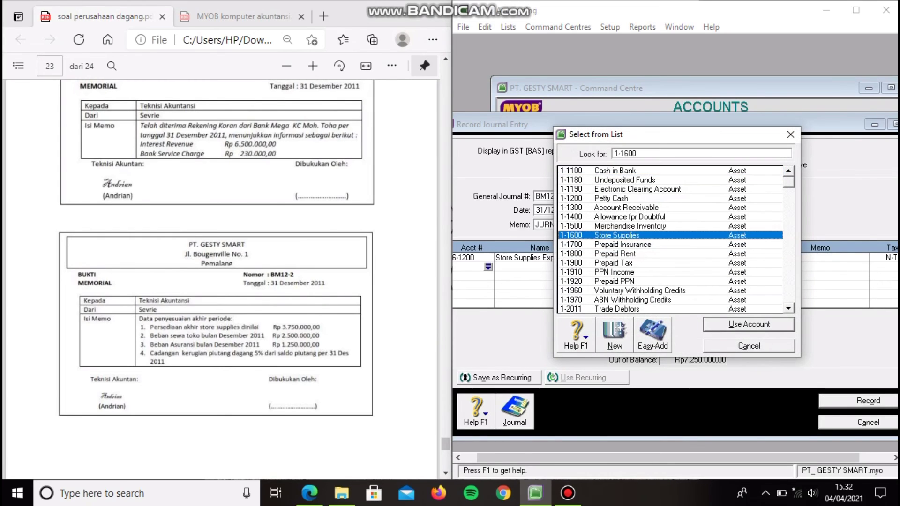
key("Return")
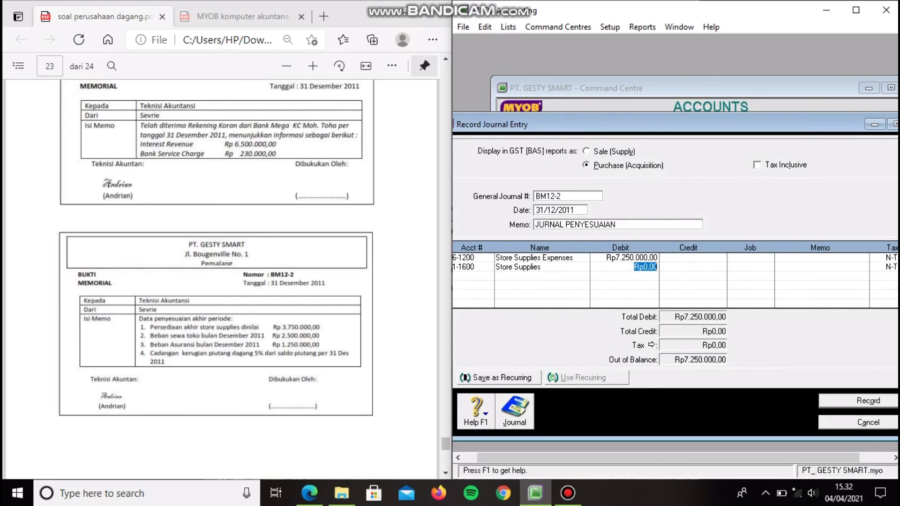
key("Tab")
left_click_drag(668, 458, 655, 458)
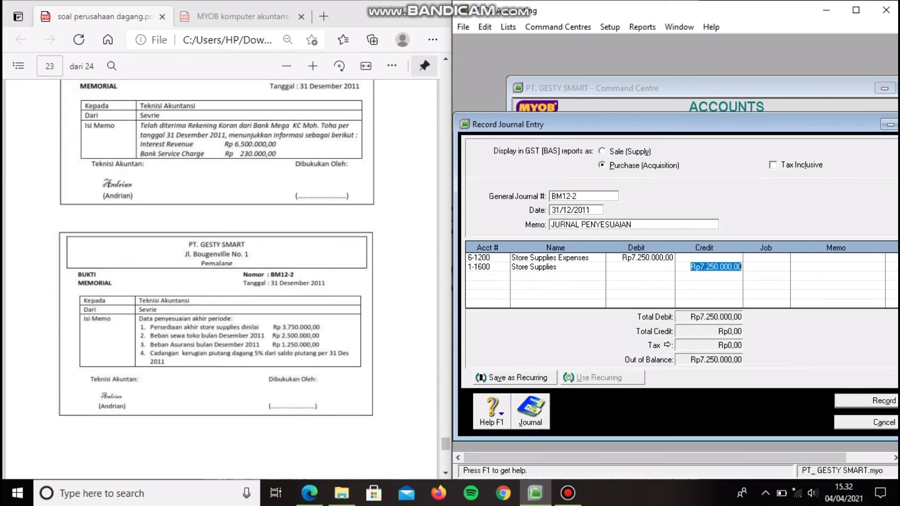
Step: Add a journal line debiting account 6-1600 Rent Expense with 2500000
left_click(483, 277)
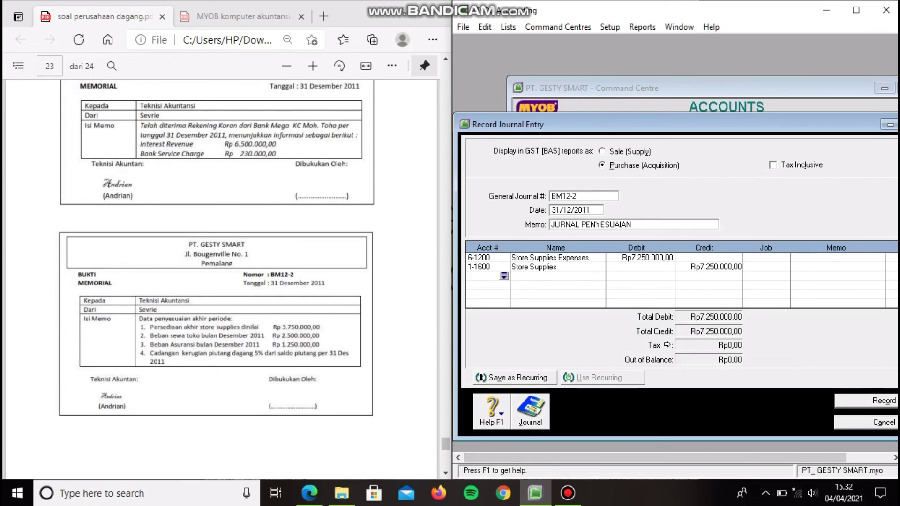
left_click(504, 276)
left_click_drag(624, 254, 623, 321)
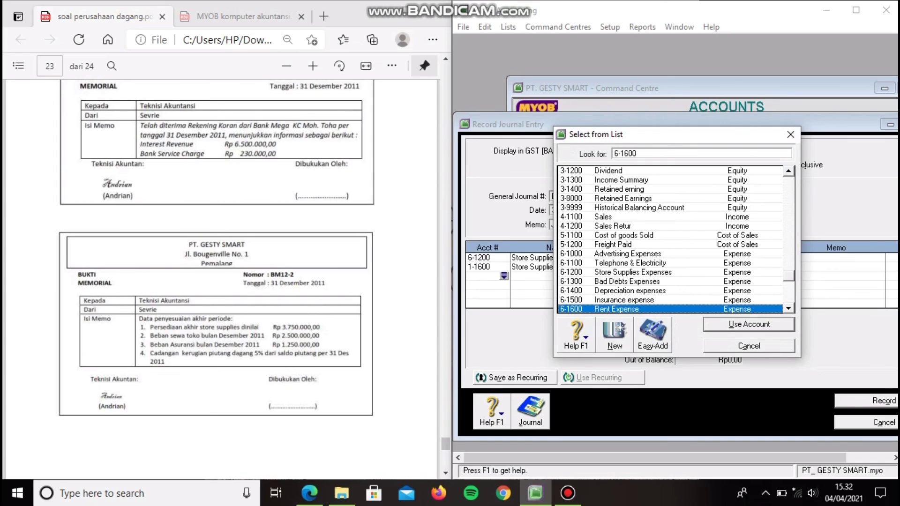
key("Return")
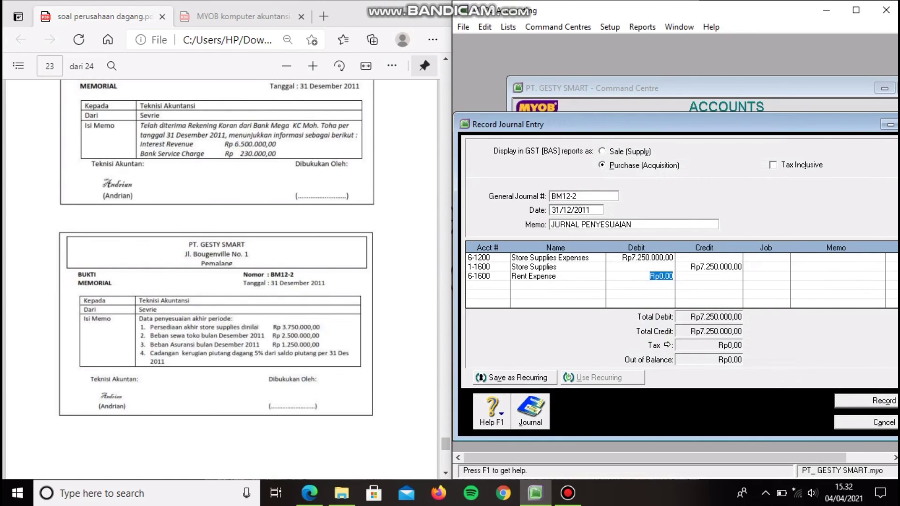
type("2500000")
key("Return")
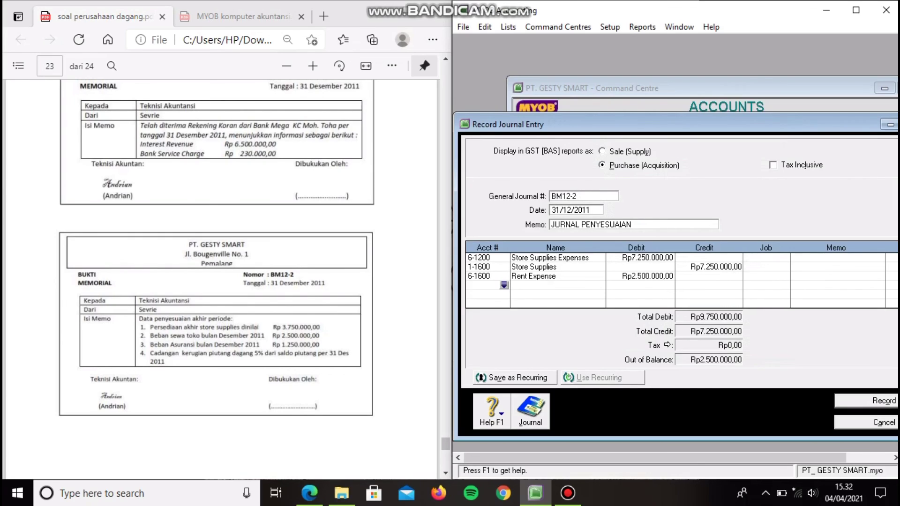
Step: Add a journal line crediting account 1-1800 Prepaid Rent with the balancing 2500000
type("1-1300")
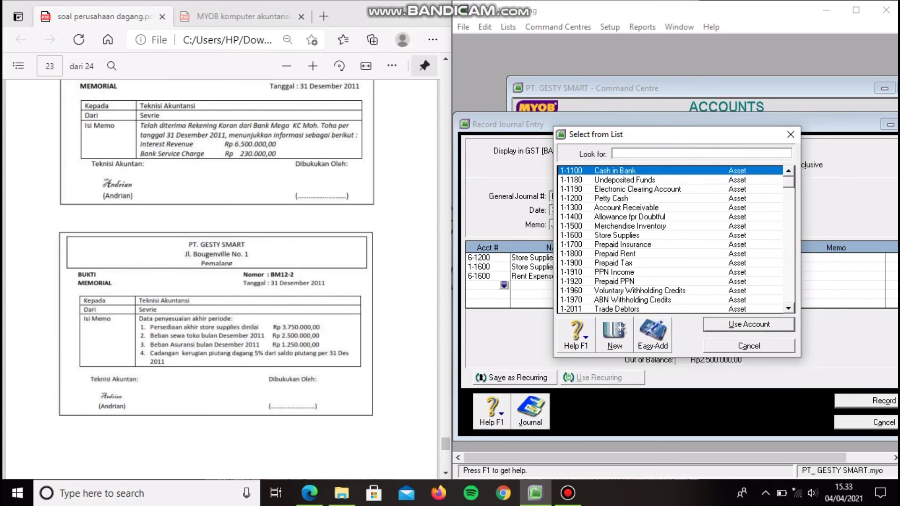
key("Down")
key("Down")
key("Down")
key("Down")
key("Down")
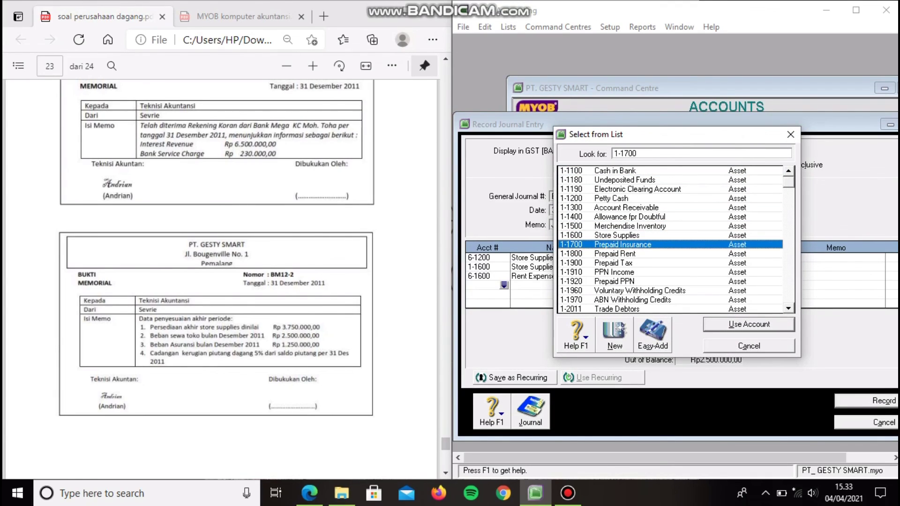
key("Return")
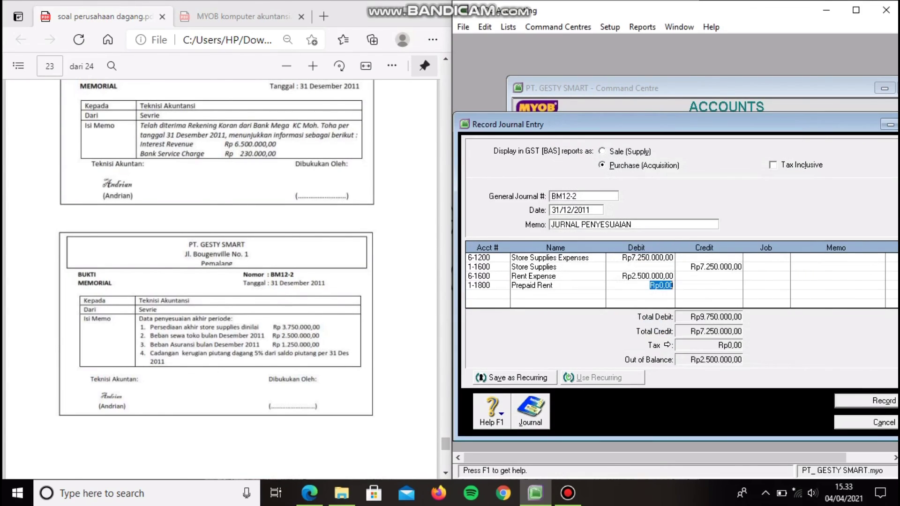
key("Tab")
key("Tab")
key("Tab")
key("Tab")
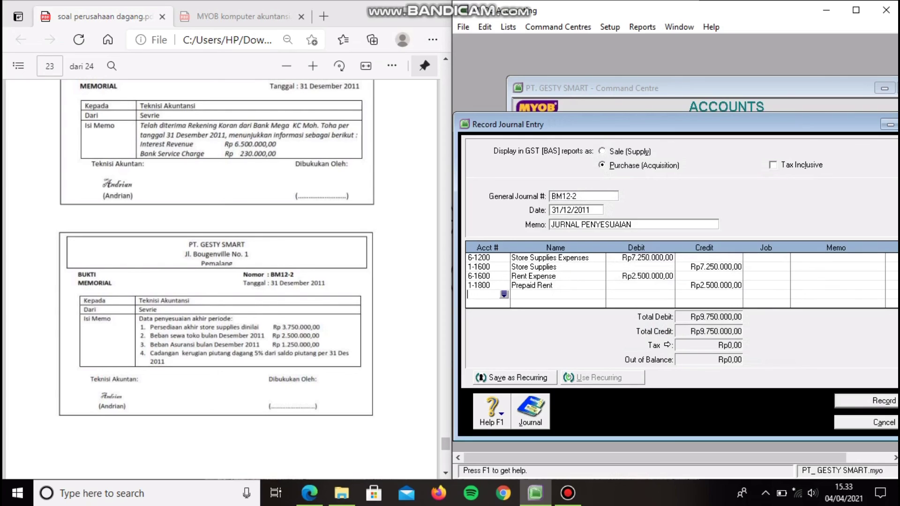
Step: Add a journal line debiting account 6-1600 Rent Expense with 1250000
key("Tab")
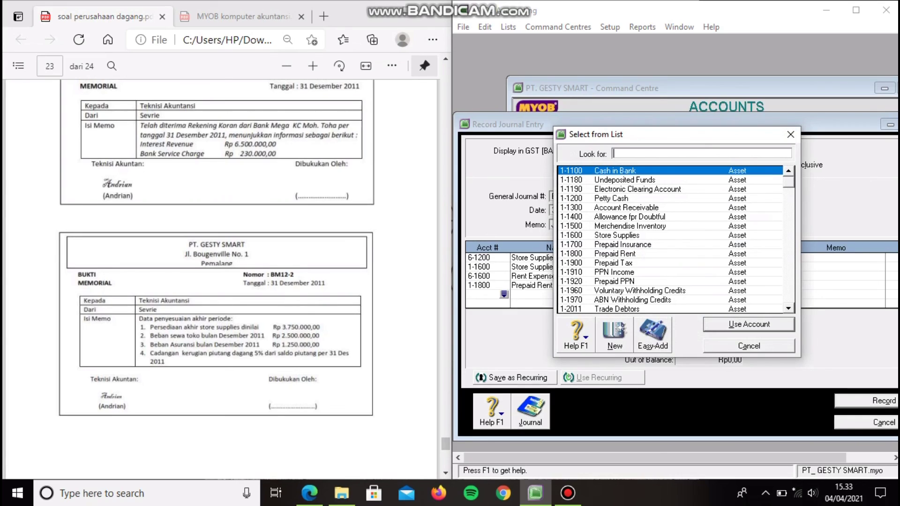
type("1-1500")
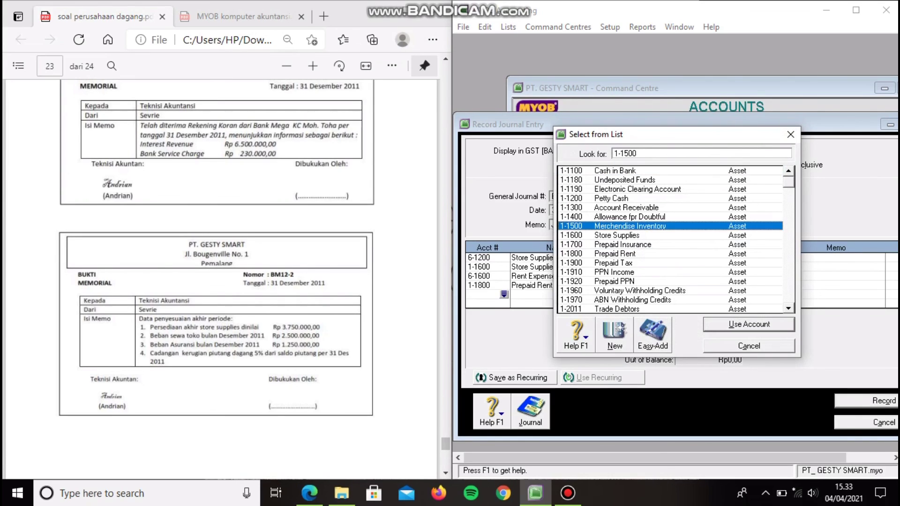
key("Down")
key("Down")
key("Down")
key("Down")
key("Down")
key("Down")
key("Down")
key("Down")
key("Down")
key("Down")
key("Down")
key("Down")
key("Down")
key("Down")
key("Down")
key("Down")
key("Down")
key("Down")
key("Down")
key("Down")
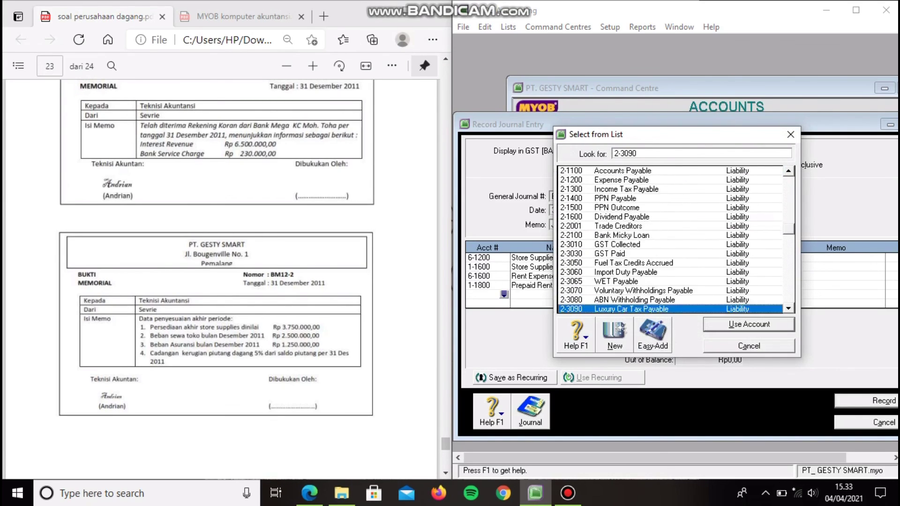
key("Down")
key("Down")
key("Down")
key("Down")
key("Down")
key("Down")
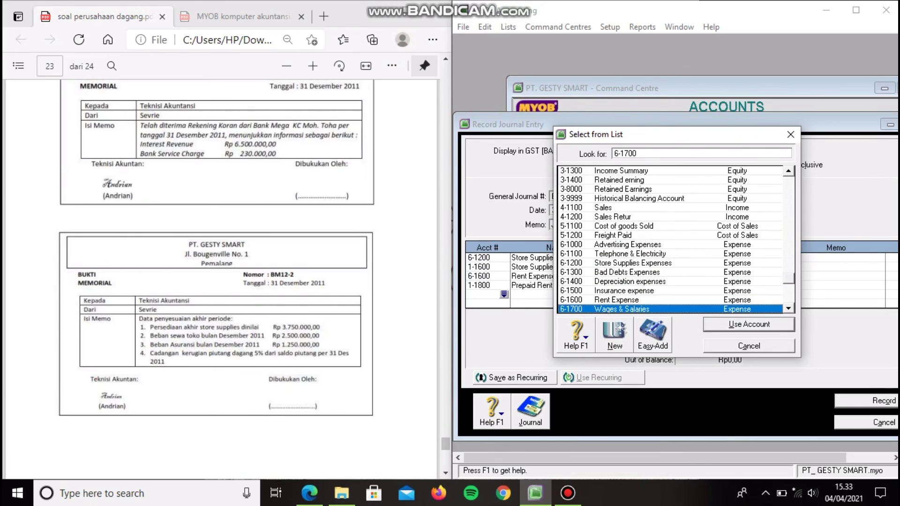
key("Up")
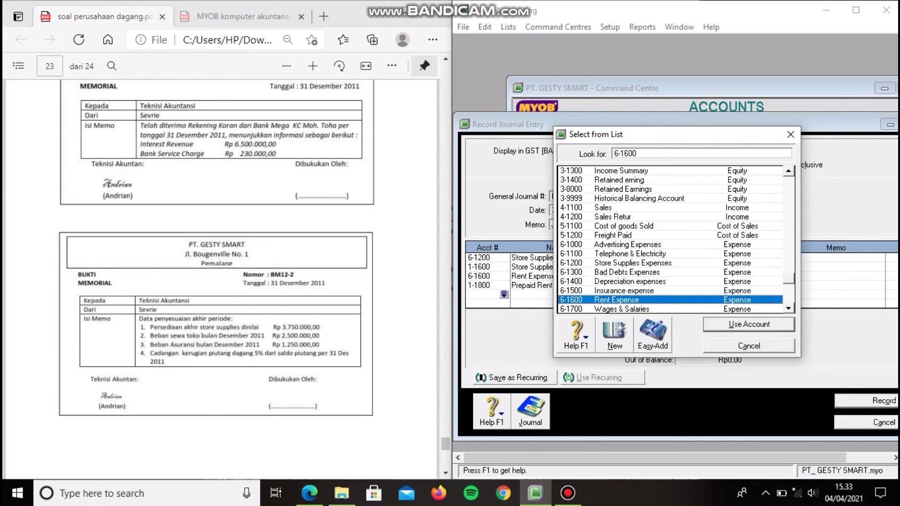
key("Return")
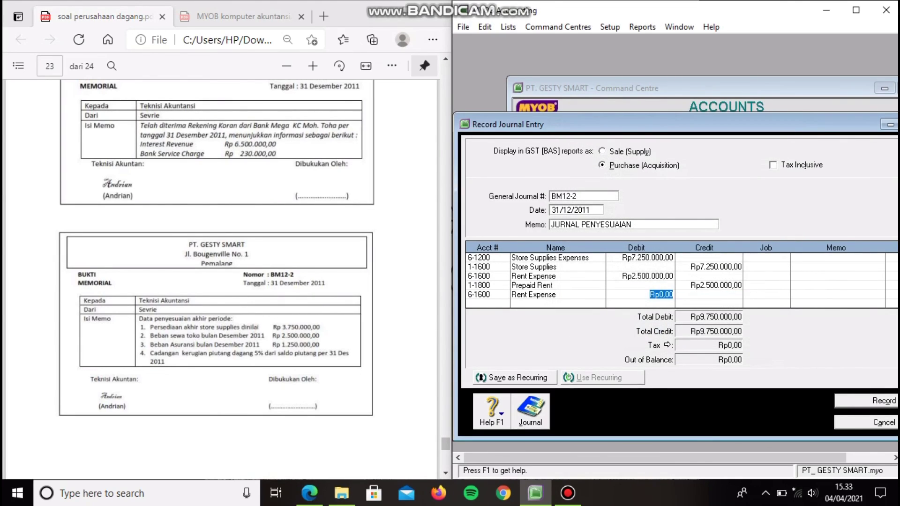
type("1250000")
key("Return")
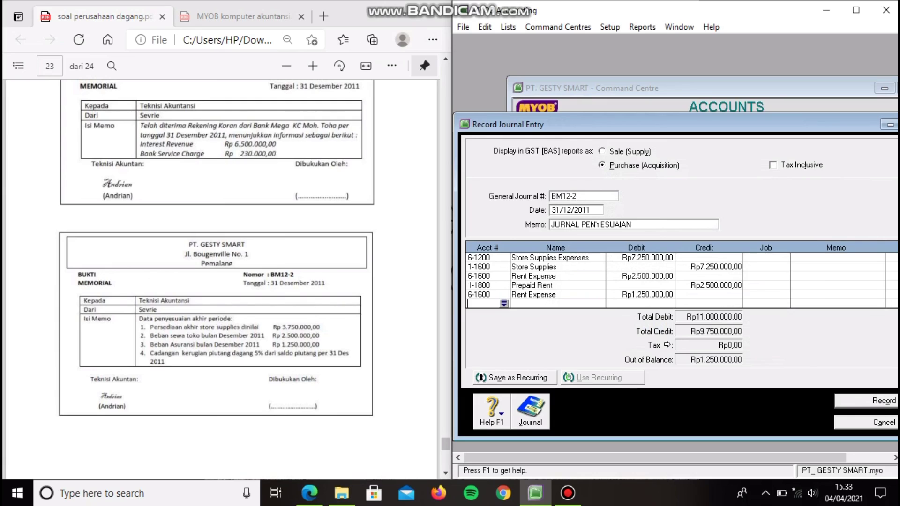
Step: Add a journal line crediting account 1-1700 Prepaid Insurance with the balancing 1250000
key("Tab")
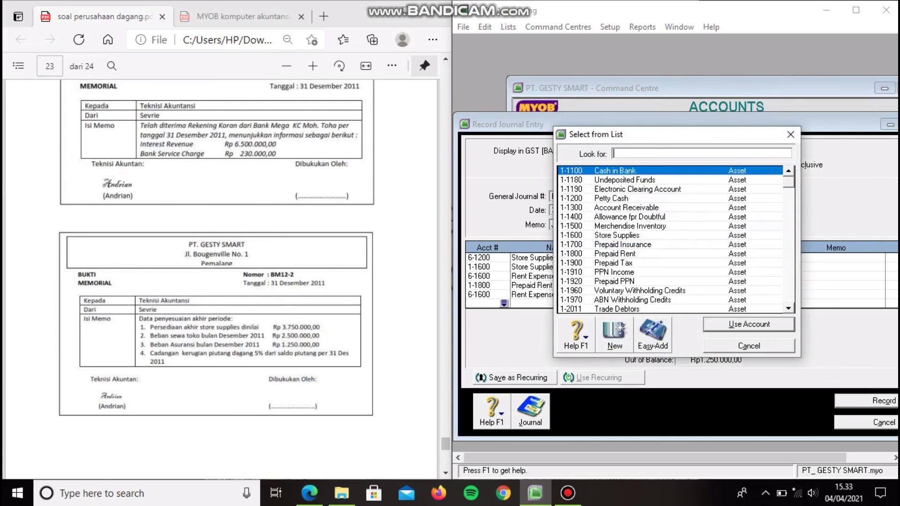
type("1-1700")
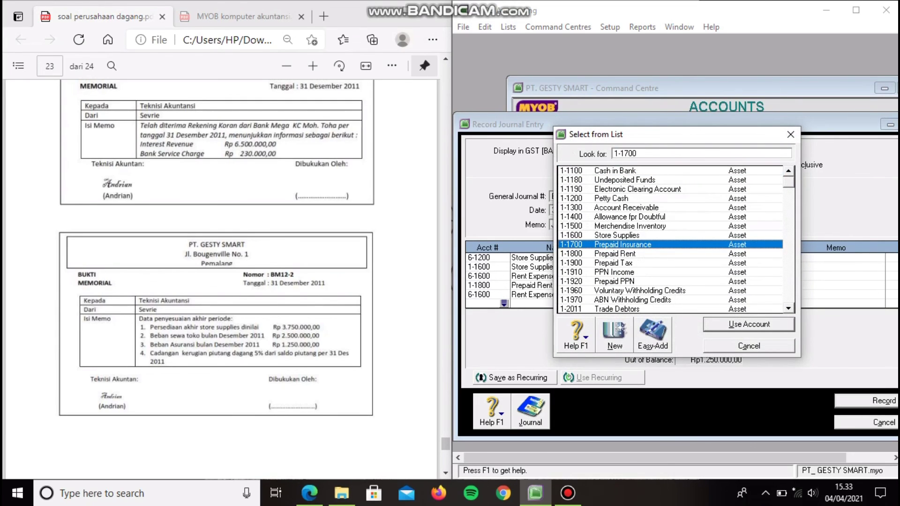
key("Return")
key("Tab")
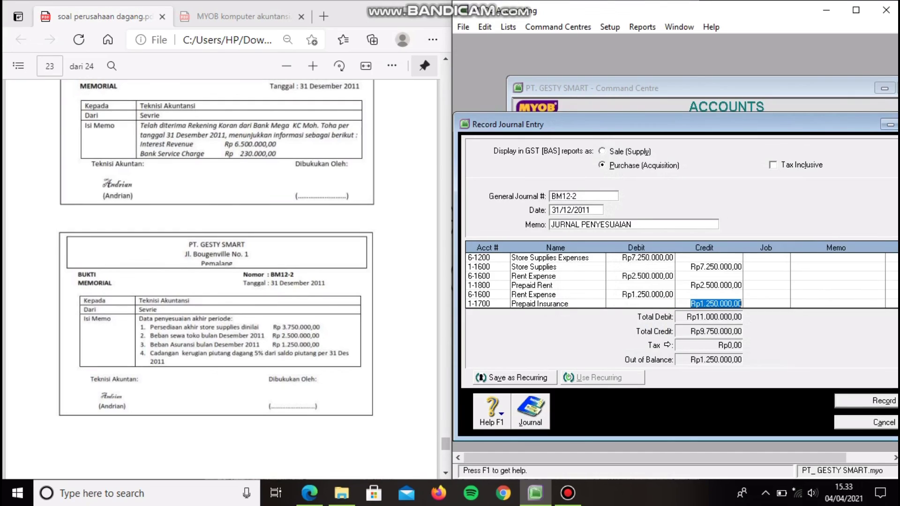
scroll(676, 262, "right", 3)
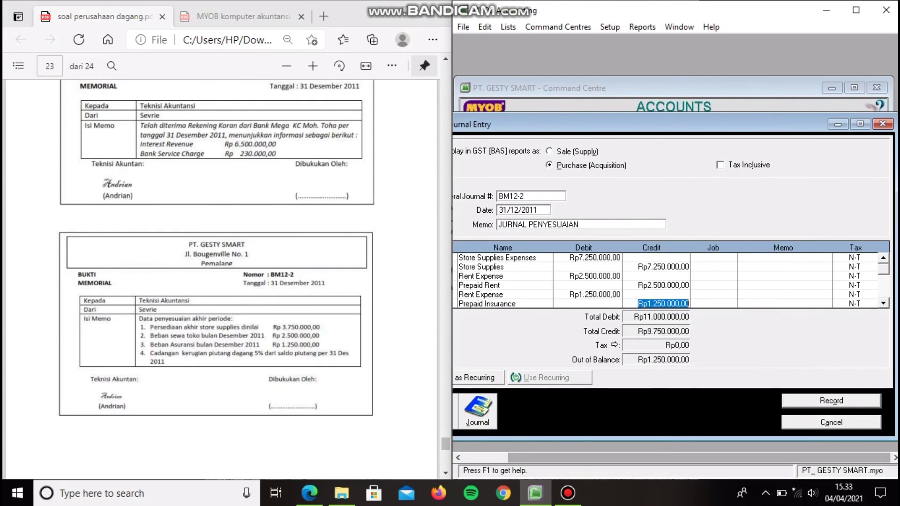
scroll(670, 280, "down", 1)
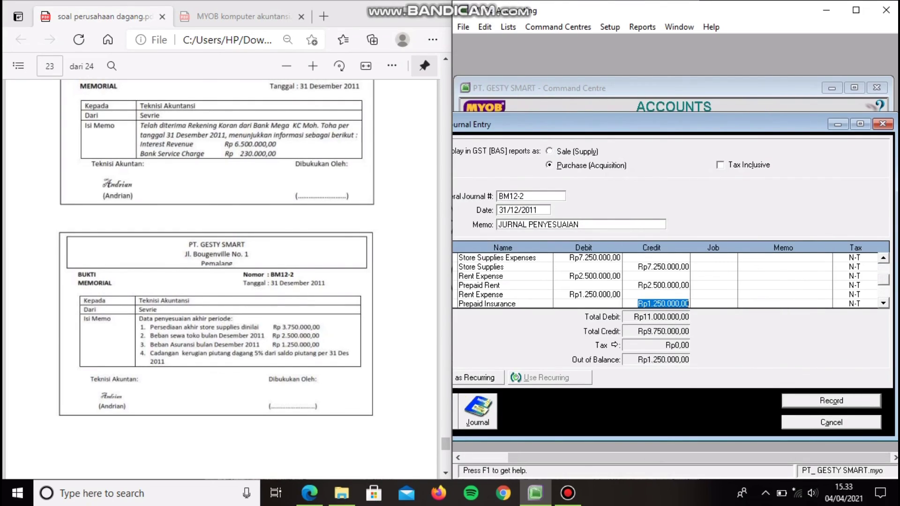
left_click_drag(698, 458, 655, 457)
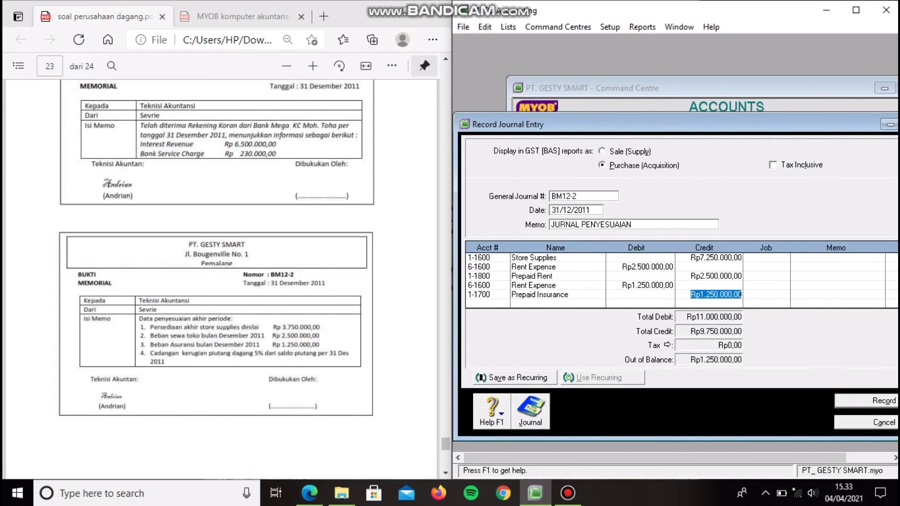
left_click(483, 304)
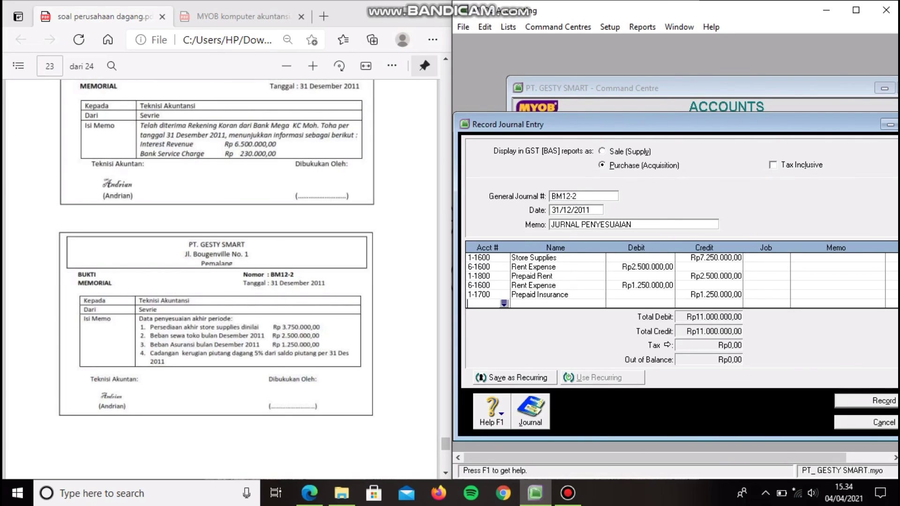
Step: Check the Account Receivable and Allowance for Doubtful balances in the Accounts List, and return to the BM12-2 journal entry
left_click_drag(704, 458, 753, 458)
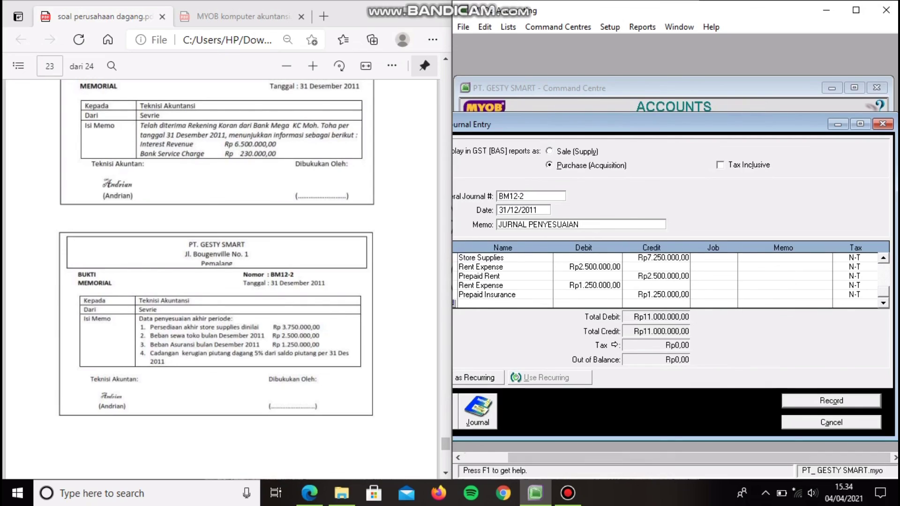
left_click(838, 124)
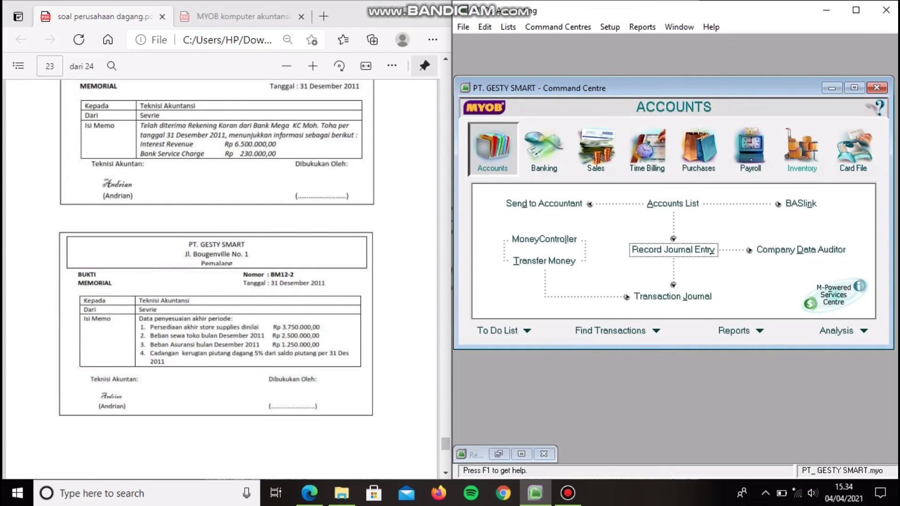
left_click(673, 203)
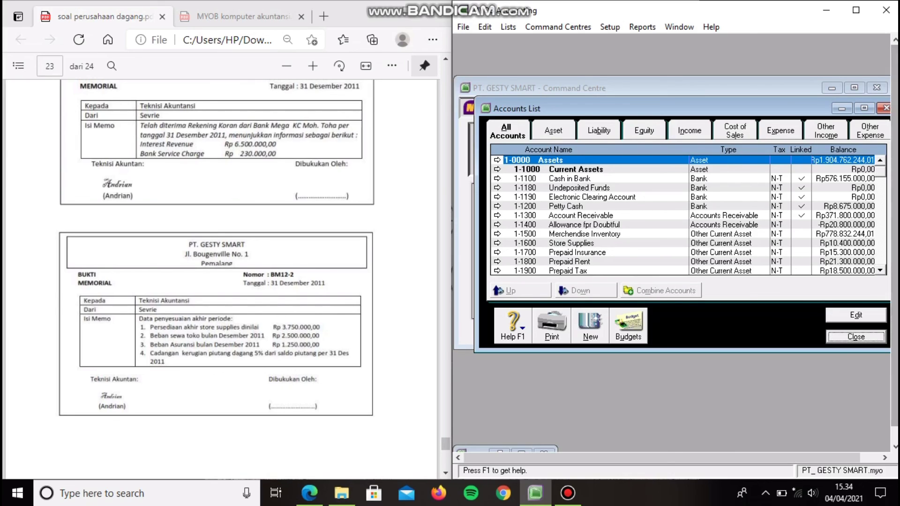
left_click(499, 438)
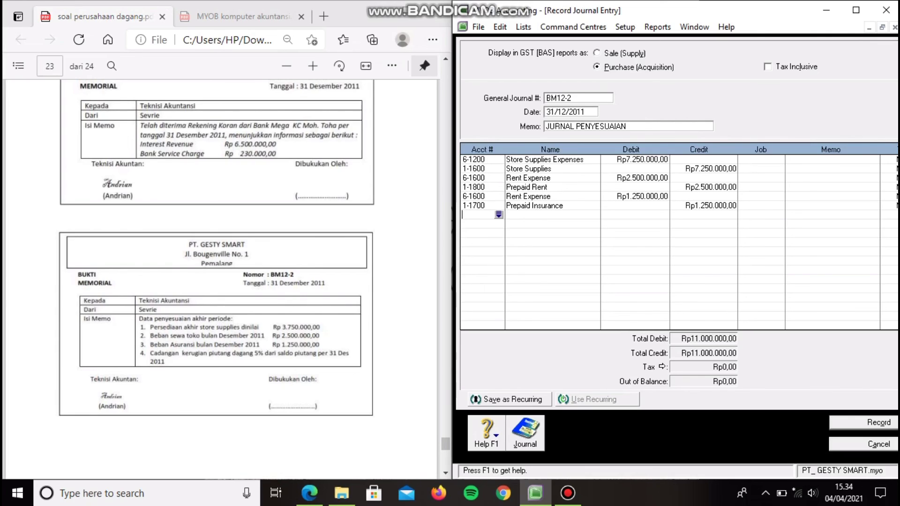
Step: Add a journal line debiting account 6-1300 Bad Debts Expenses with 15790000
key("Tab")
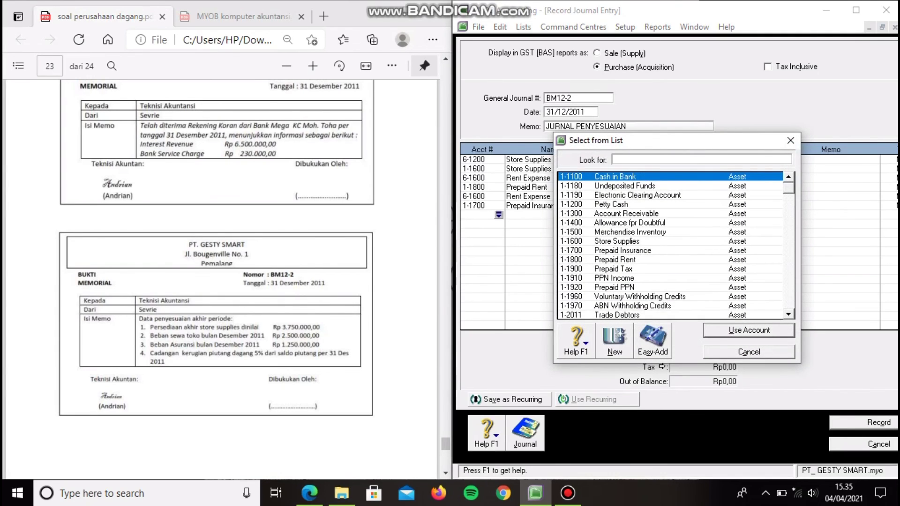
type("1-19600")
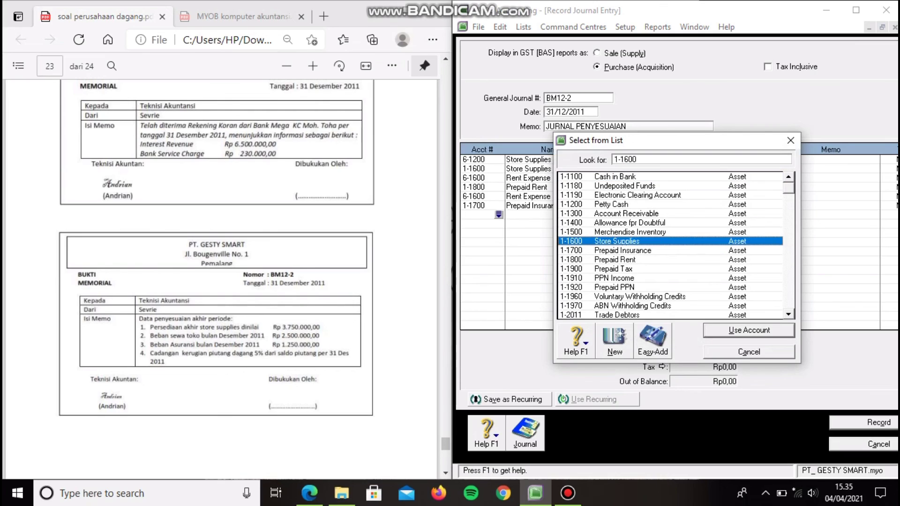
key("Down")
key("Down")
key("Down")
key("Down")
key("Down")
key("Down")
key("Down")
key("Down")
key("Down")
key("Down")
key("Down")
key("Down")
key("Down")
key("Down")
key("Down")
key("Down")
key("Down")
key("Down")
key("Down")
key("Down")
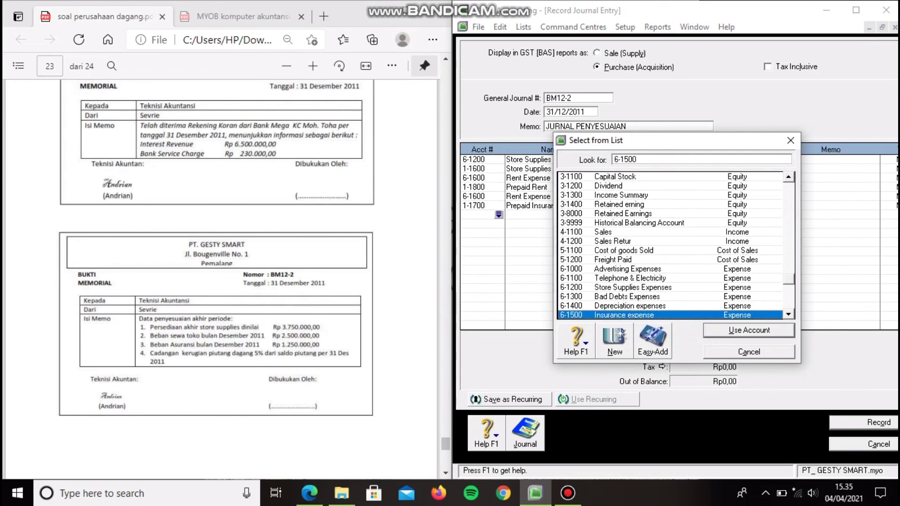
key("Up")
key("Up")
key("Up")
key("Up")
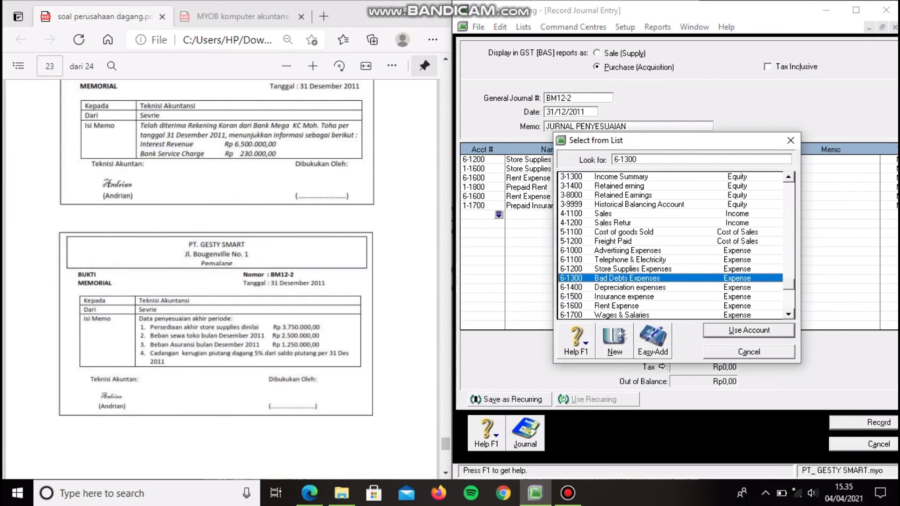
key("Tab")
key("Return")
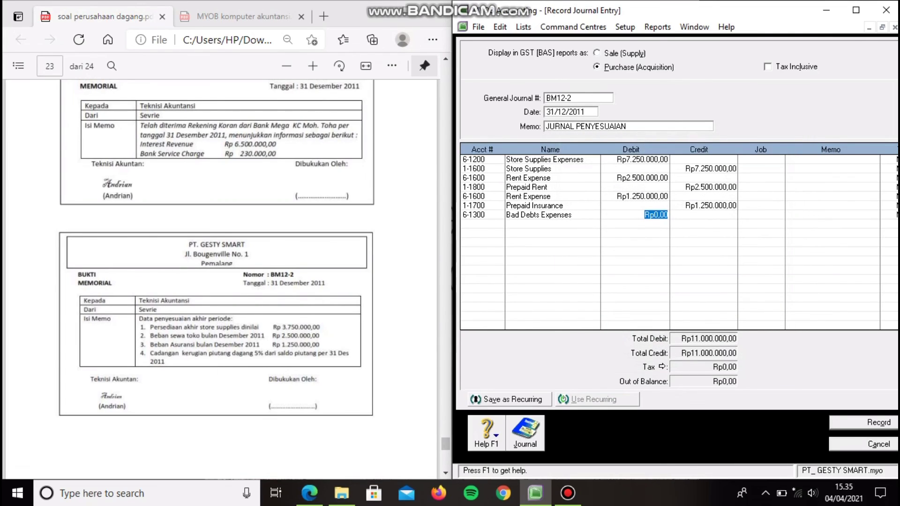
type("15790000")
key("Tab")
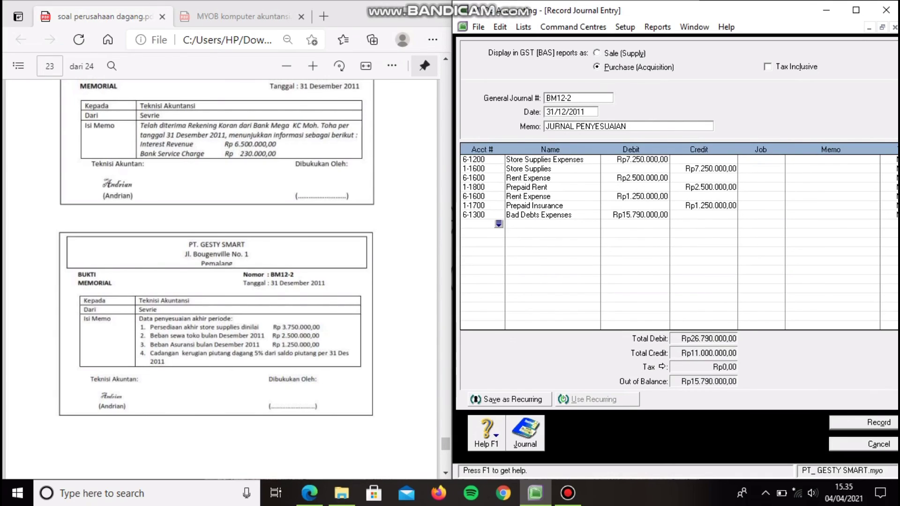
Step: Add a line crediting account 1-1400 Allowance for Doubtful with the balancing 15790000 and record the BM12-2 journal entry
key("Tab")
type("1-1400")
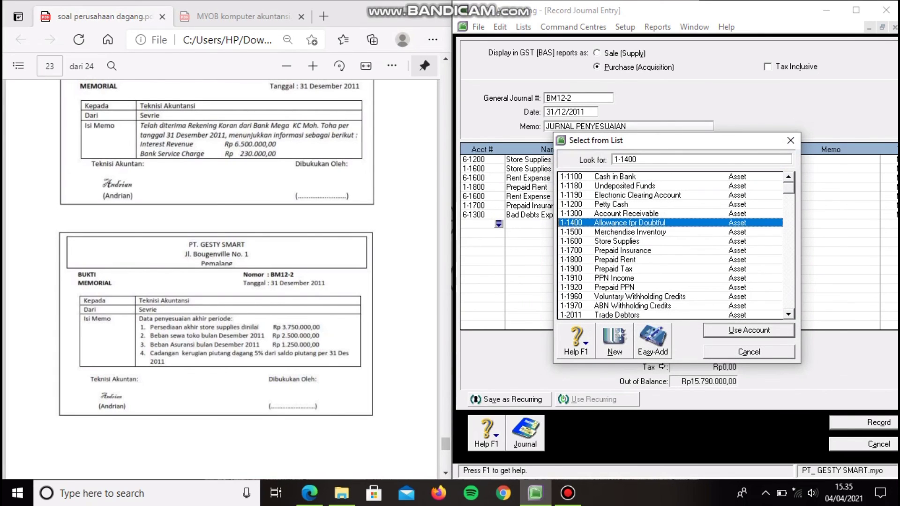
key("Return")
key("Tab")
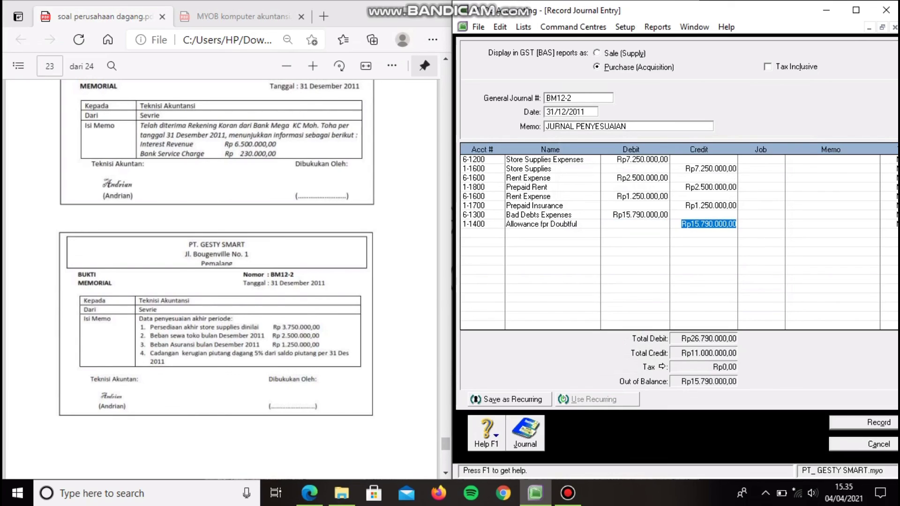
key("Return")
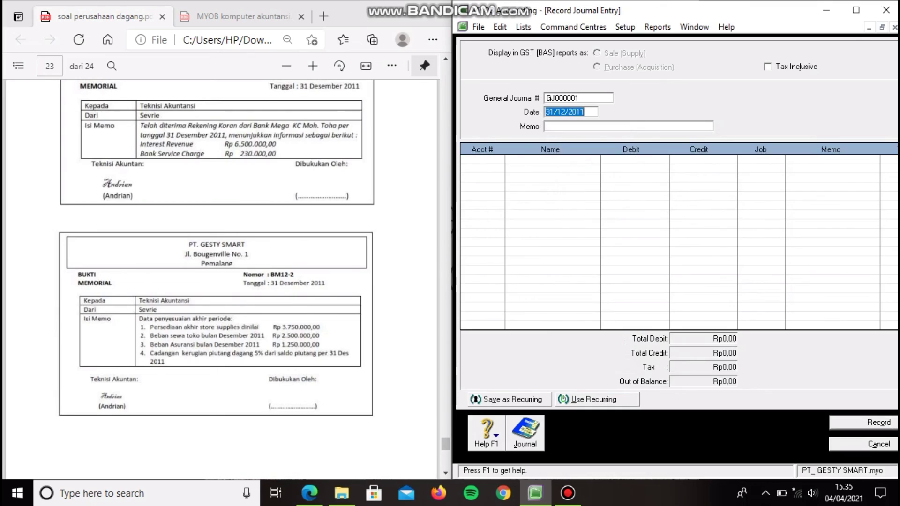